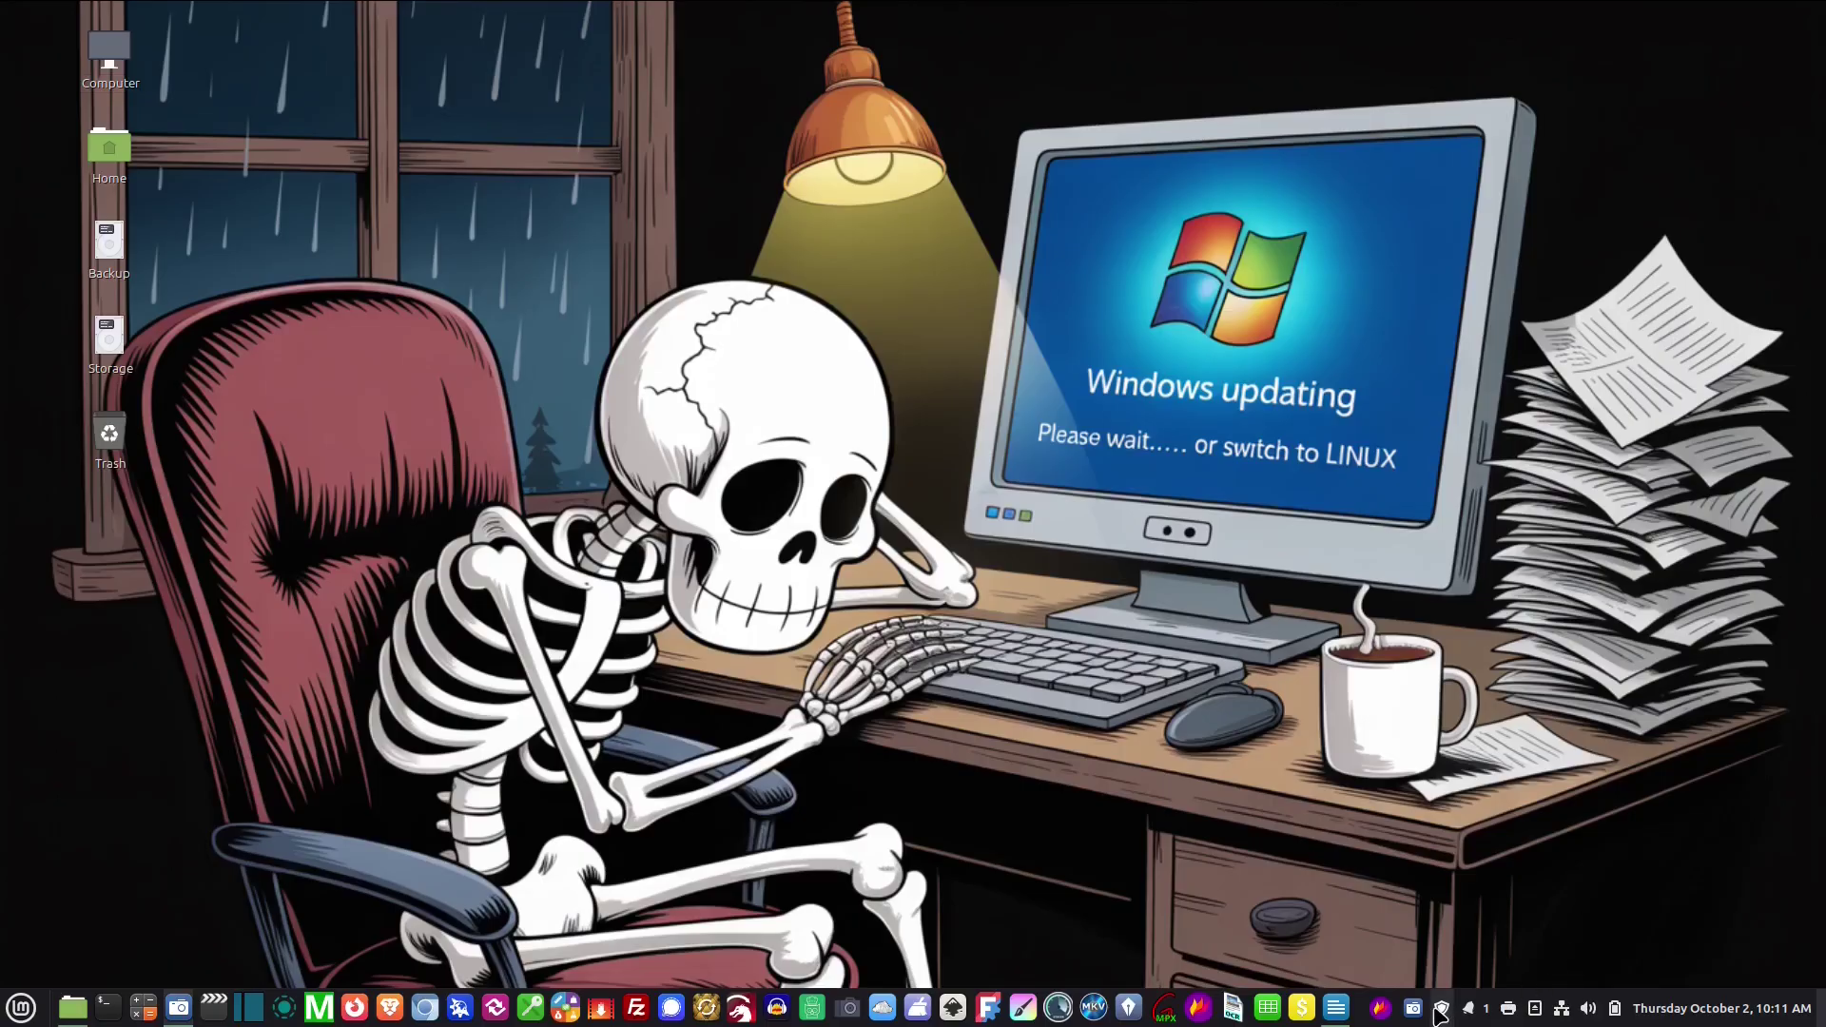
Check the Update Manager's preferences and software sources options, then close it without changes
{"action": "mouse_move", "coordinate": [1442, 1014]}
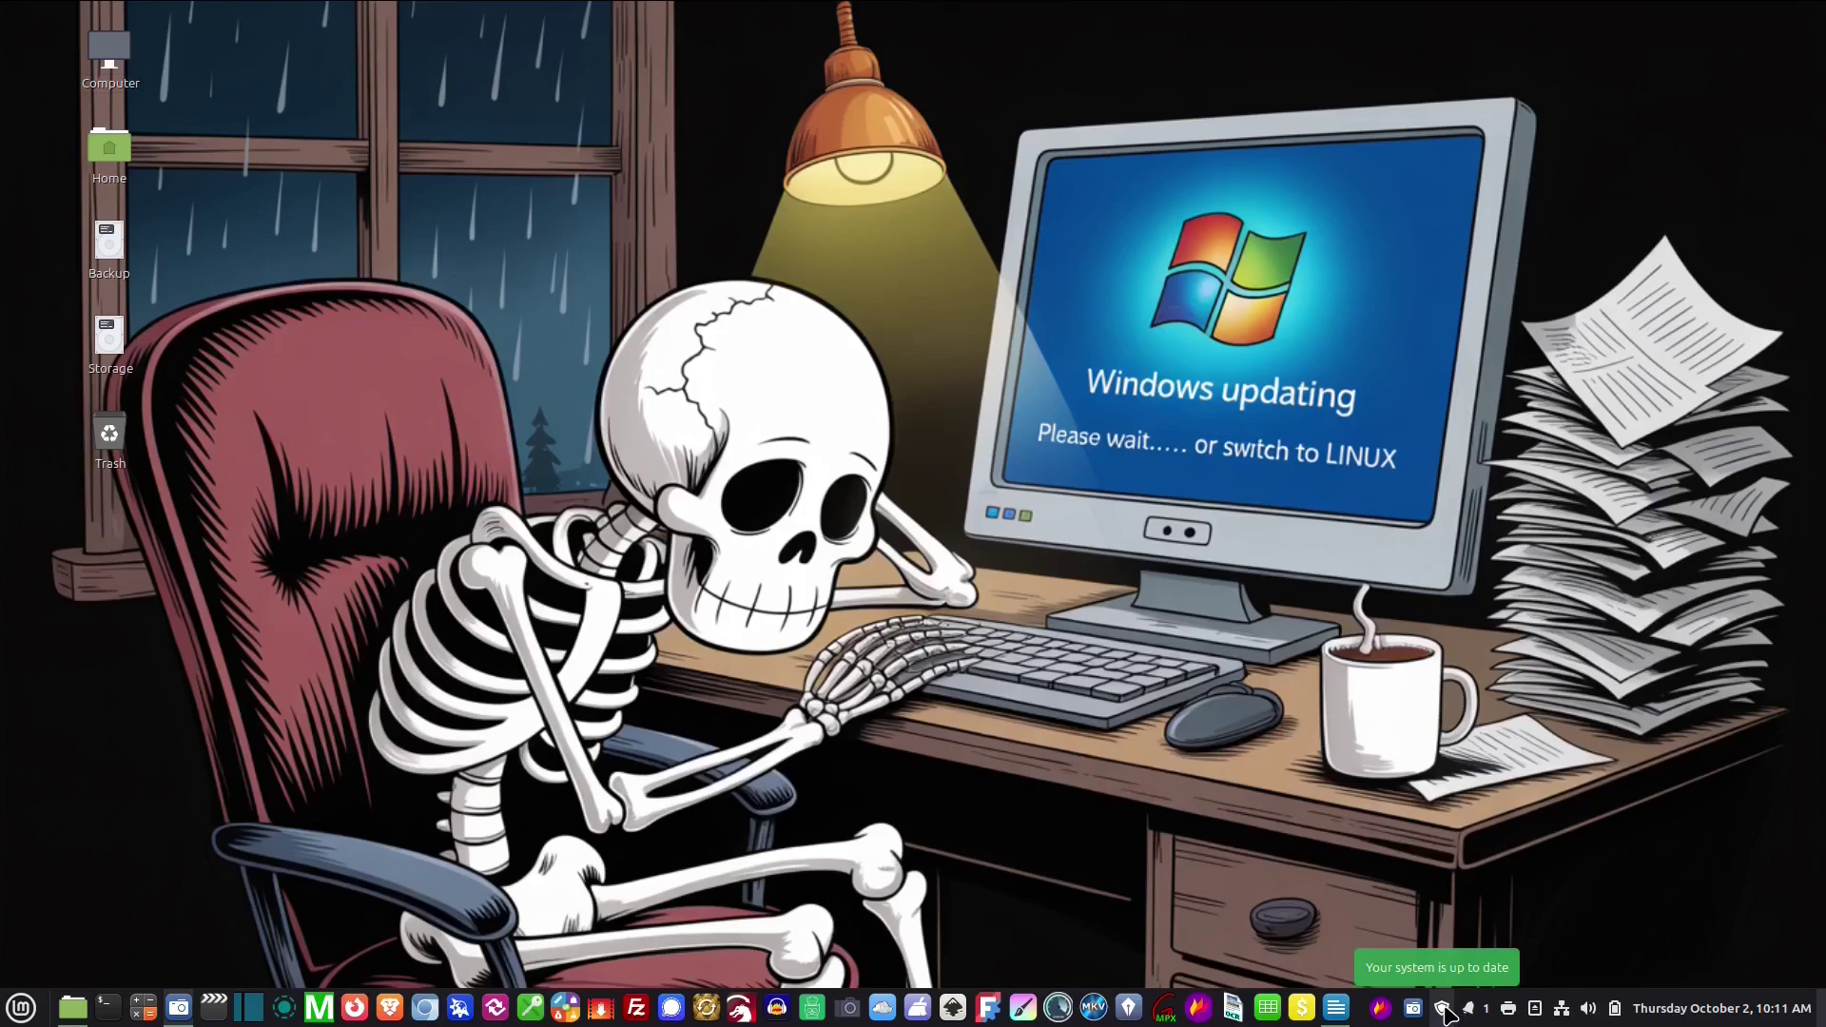
{"action": "left_click", "coordinate": [1444, 1010]}
{"action": "left_click", "coordinate": [496, 228]}
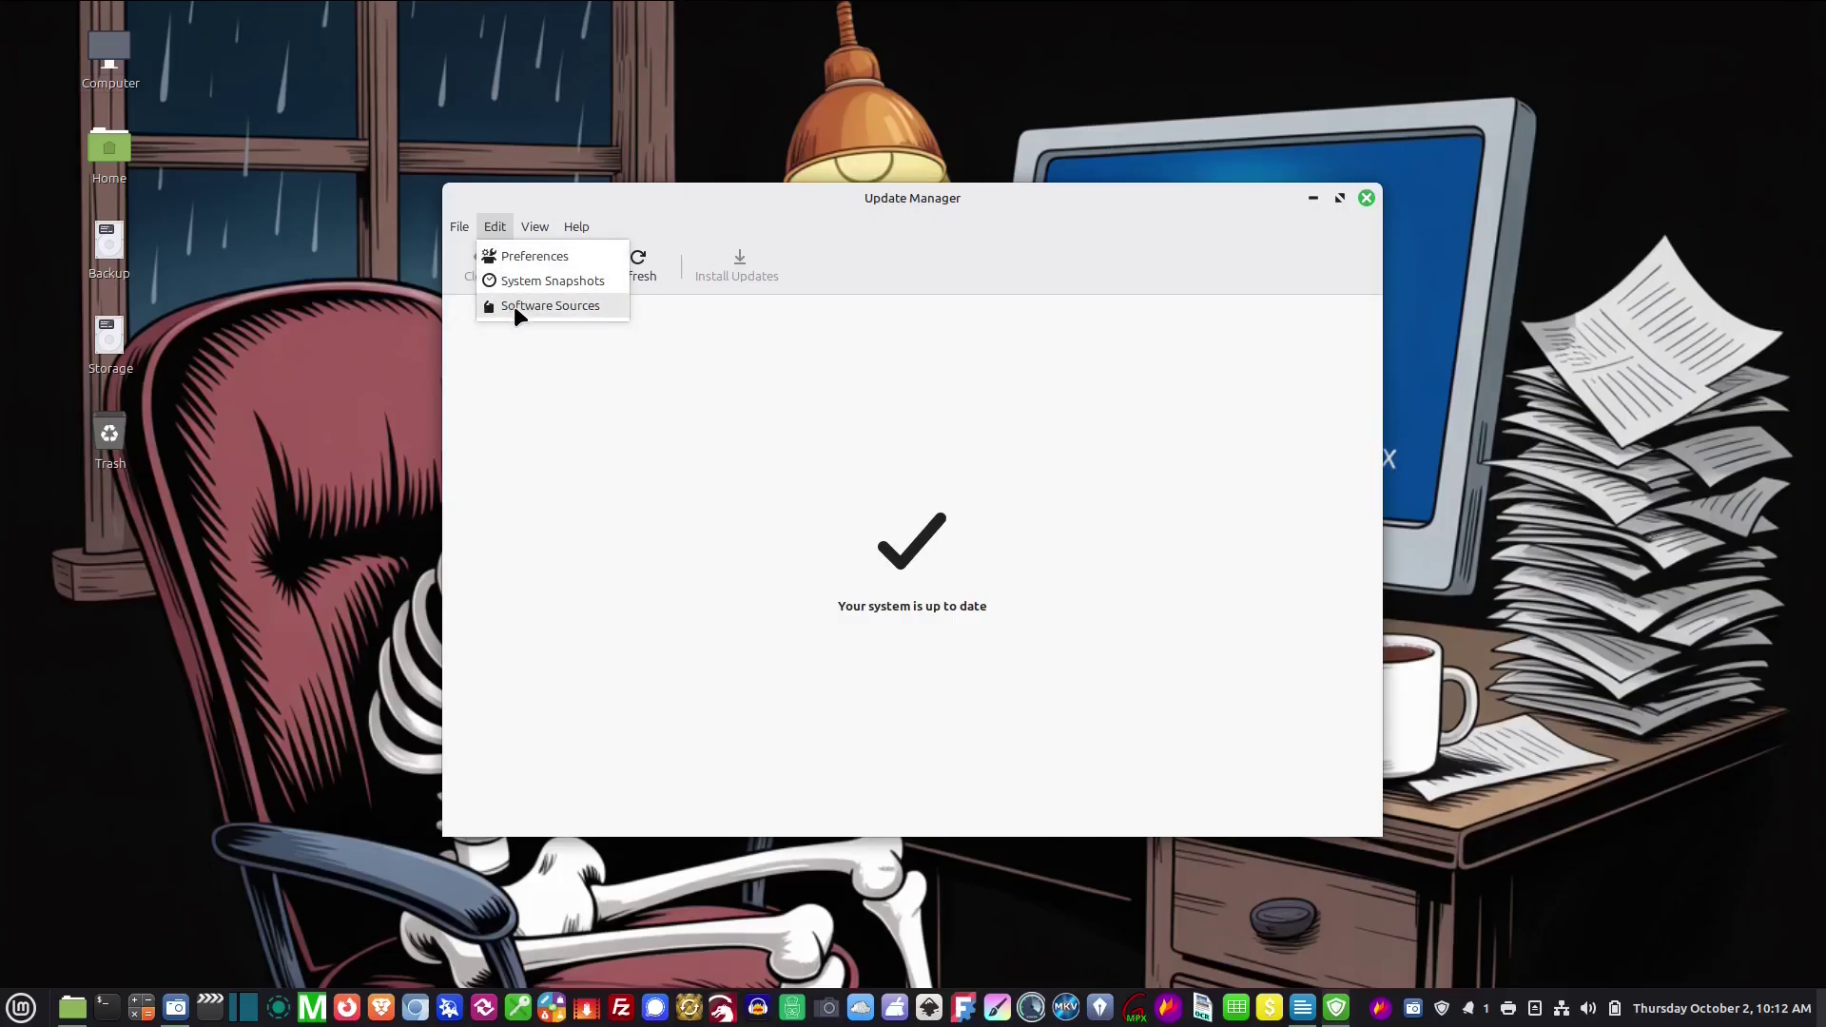
{"action": "left_click", "coordinate": [540, 360]}
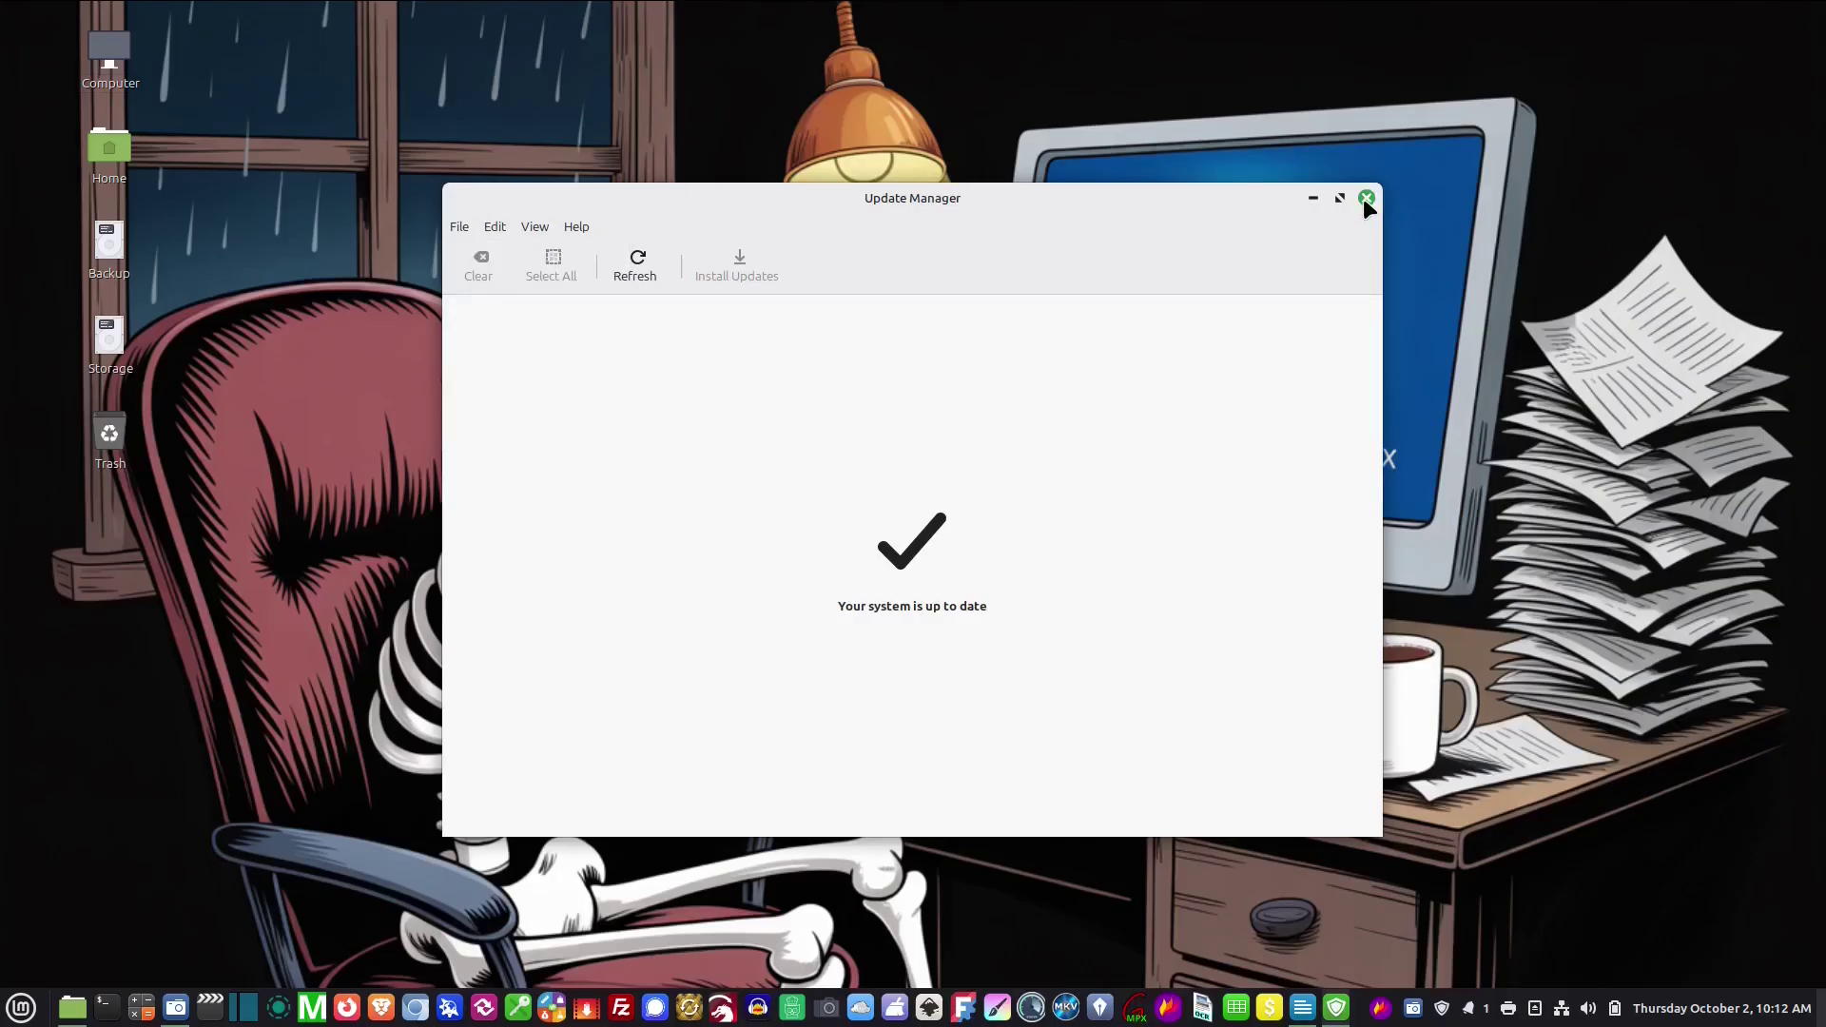
{"action": "left_click", "coordinate": [1365, 198]}
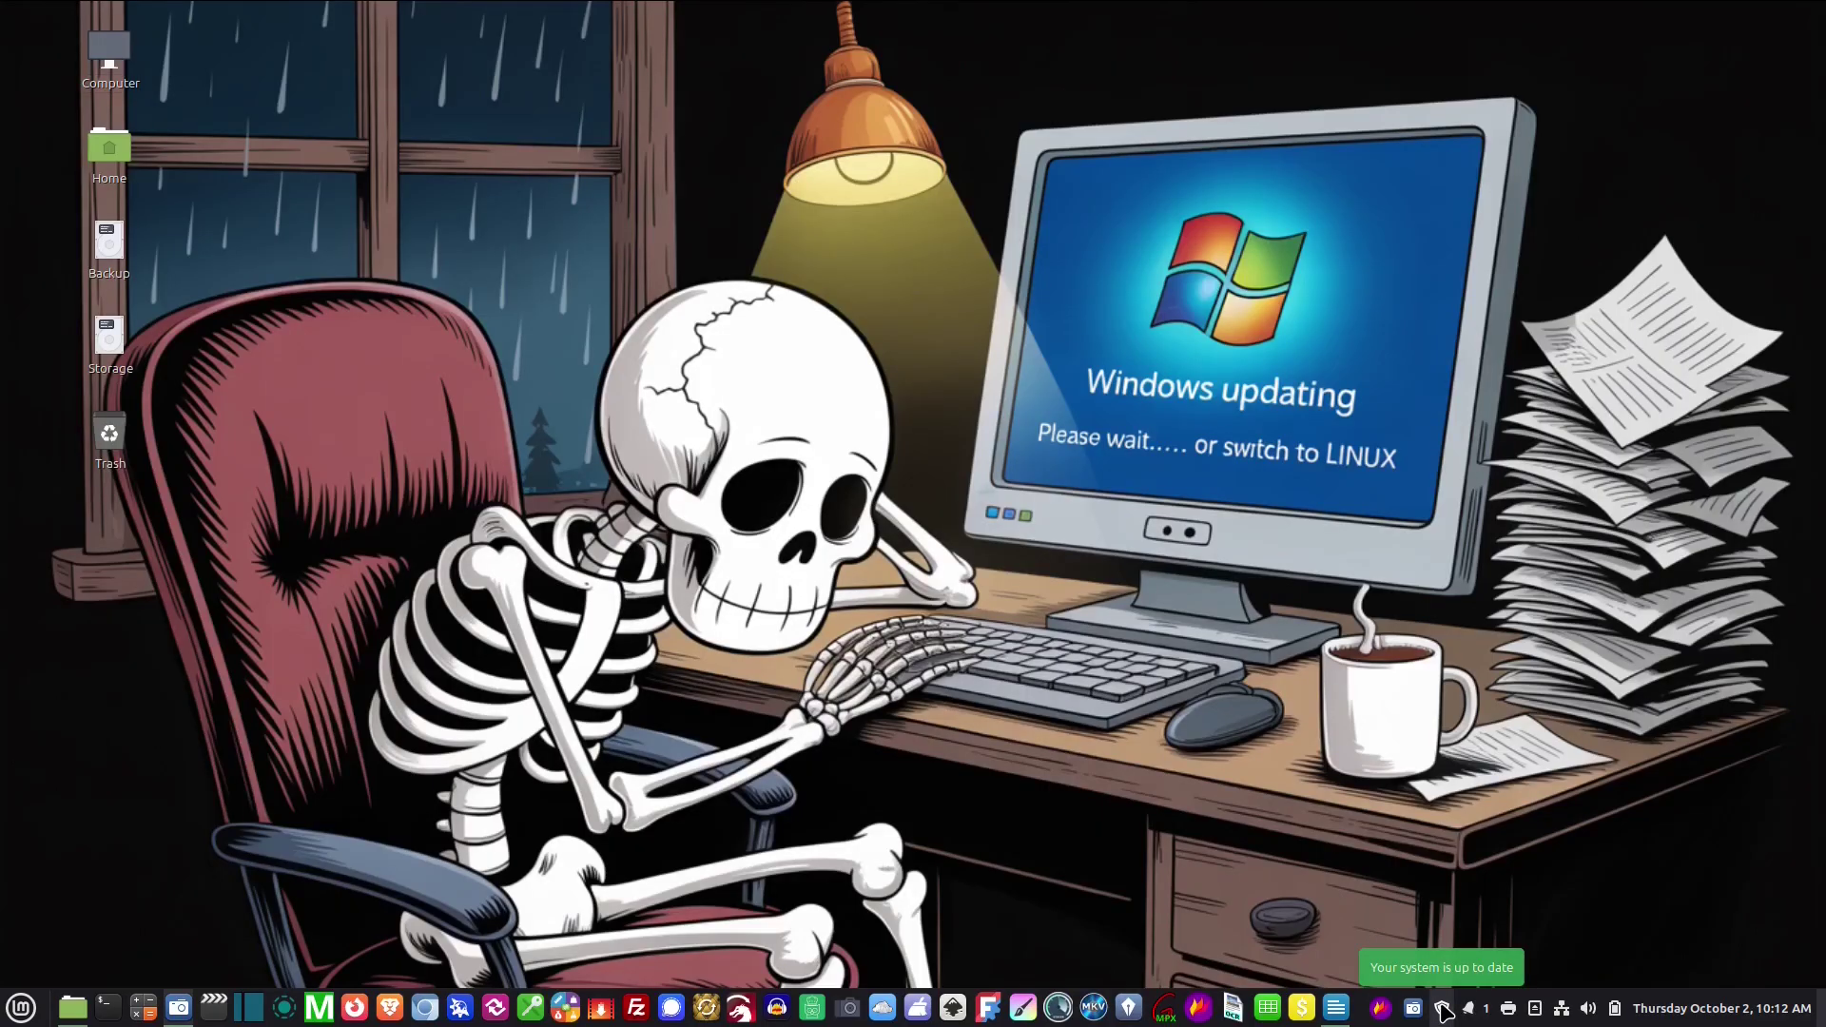
{"action": "left_click", "coordinate": [1443, 1010]}
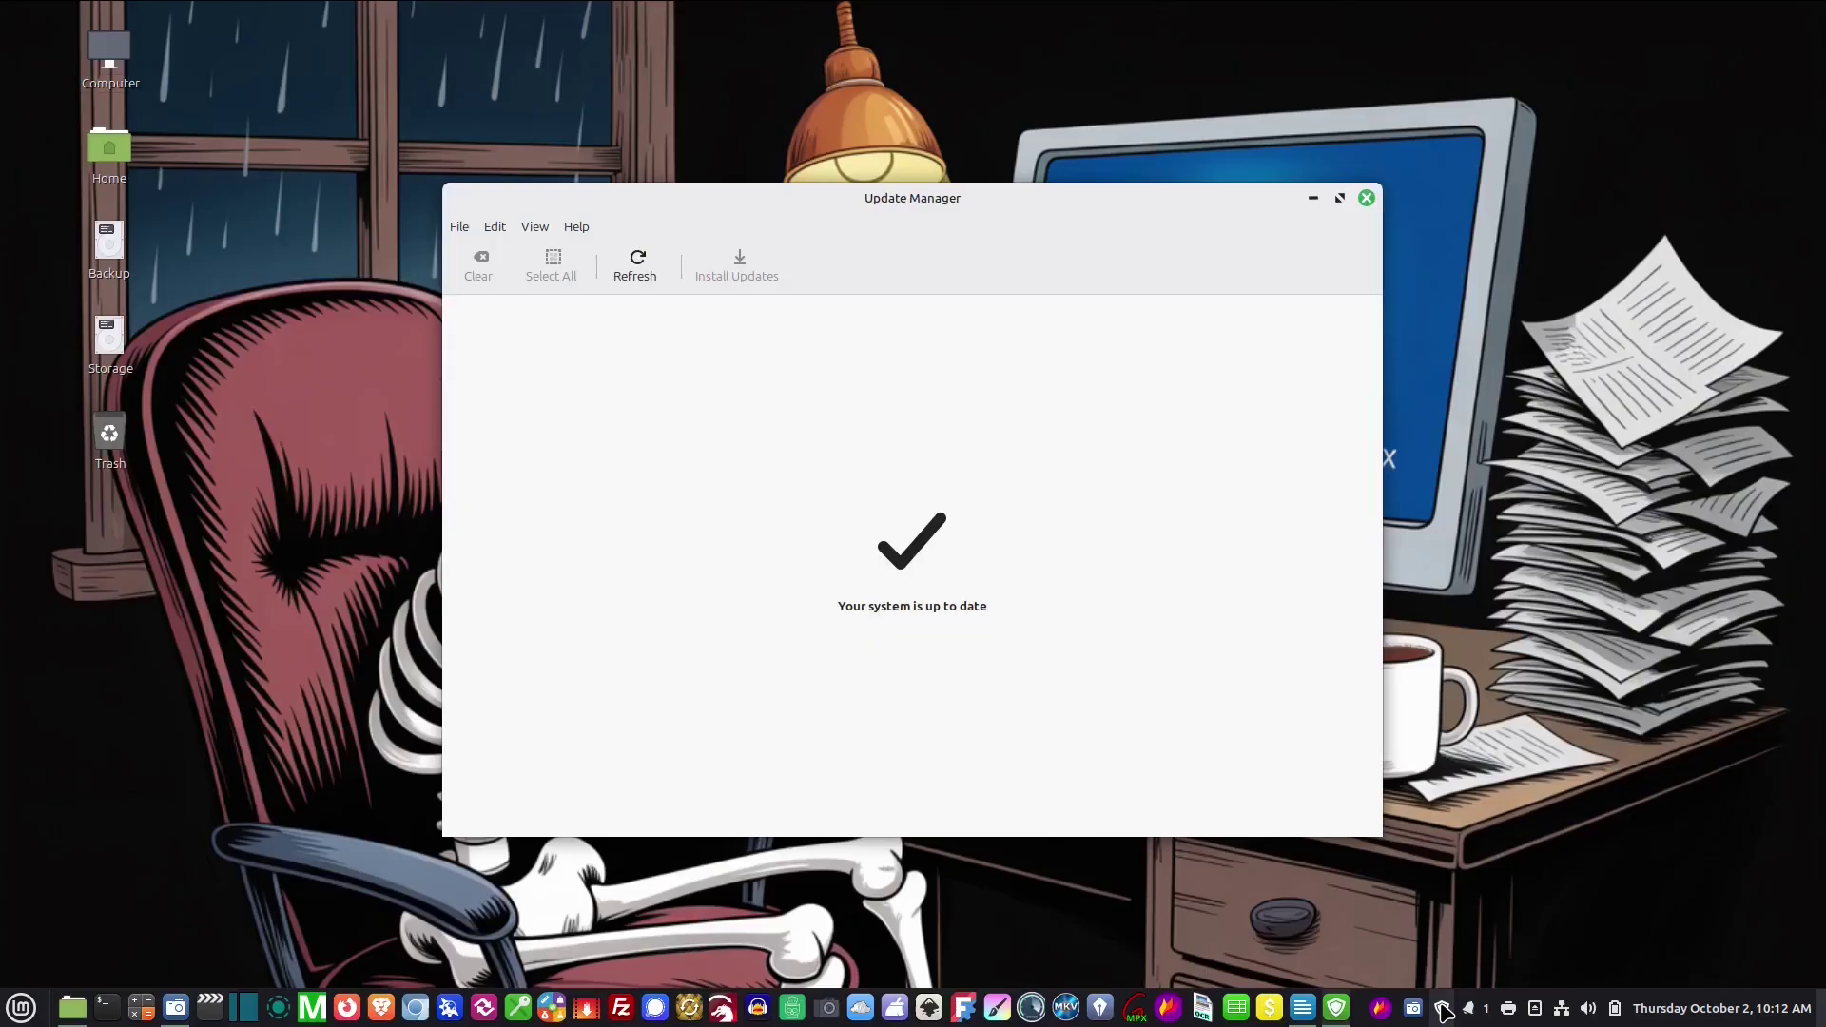
{"action": "left_click", "coordinate": [491, 229]}
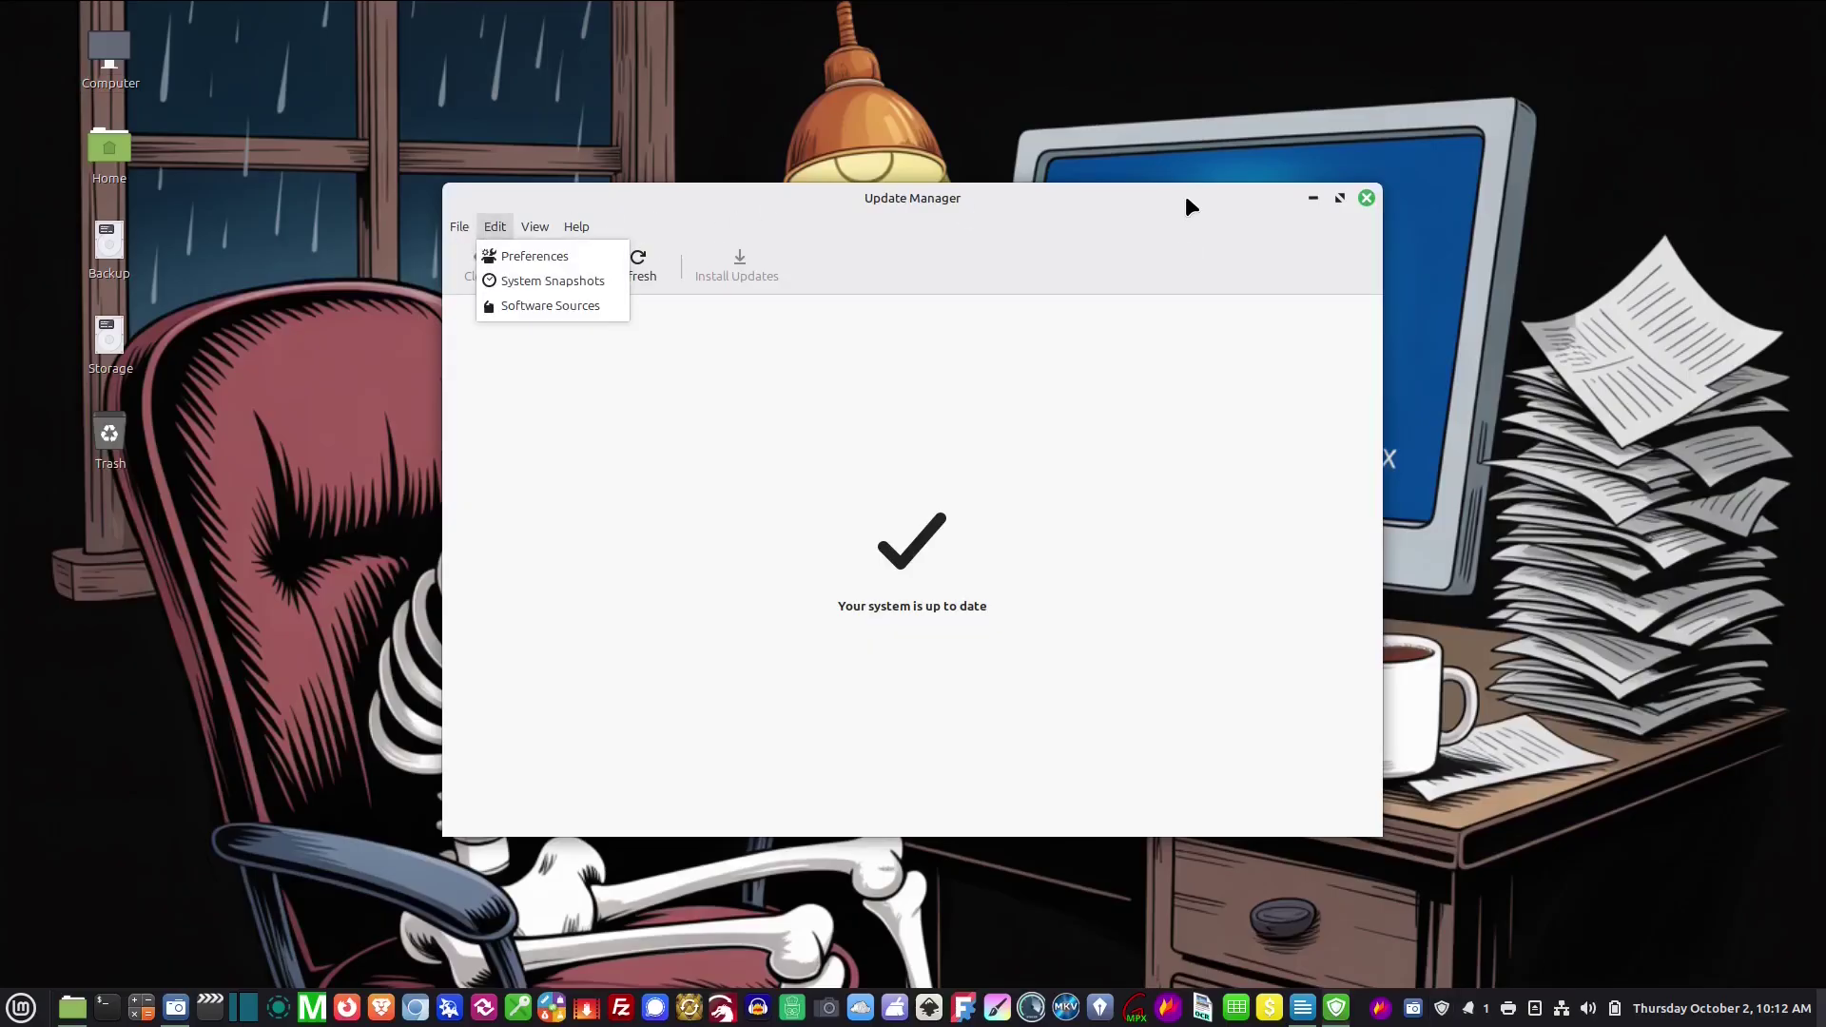
{"action": "left_click", "coordinate": [1366, 198]}
{"action": "left_click", "coordinate": [1366, 197]}
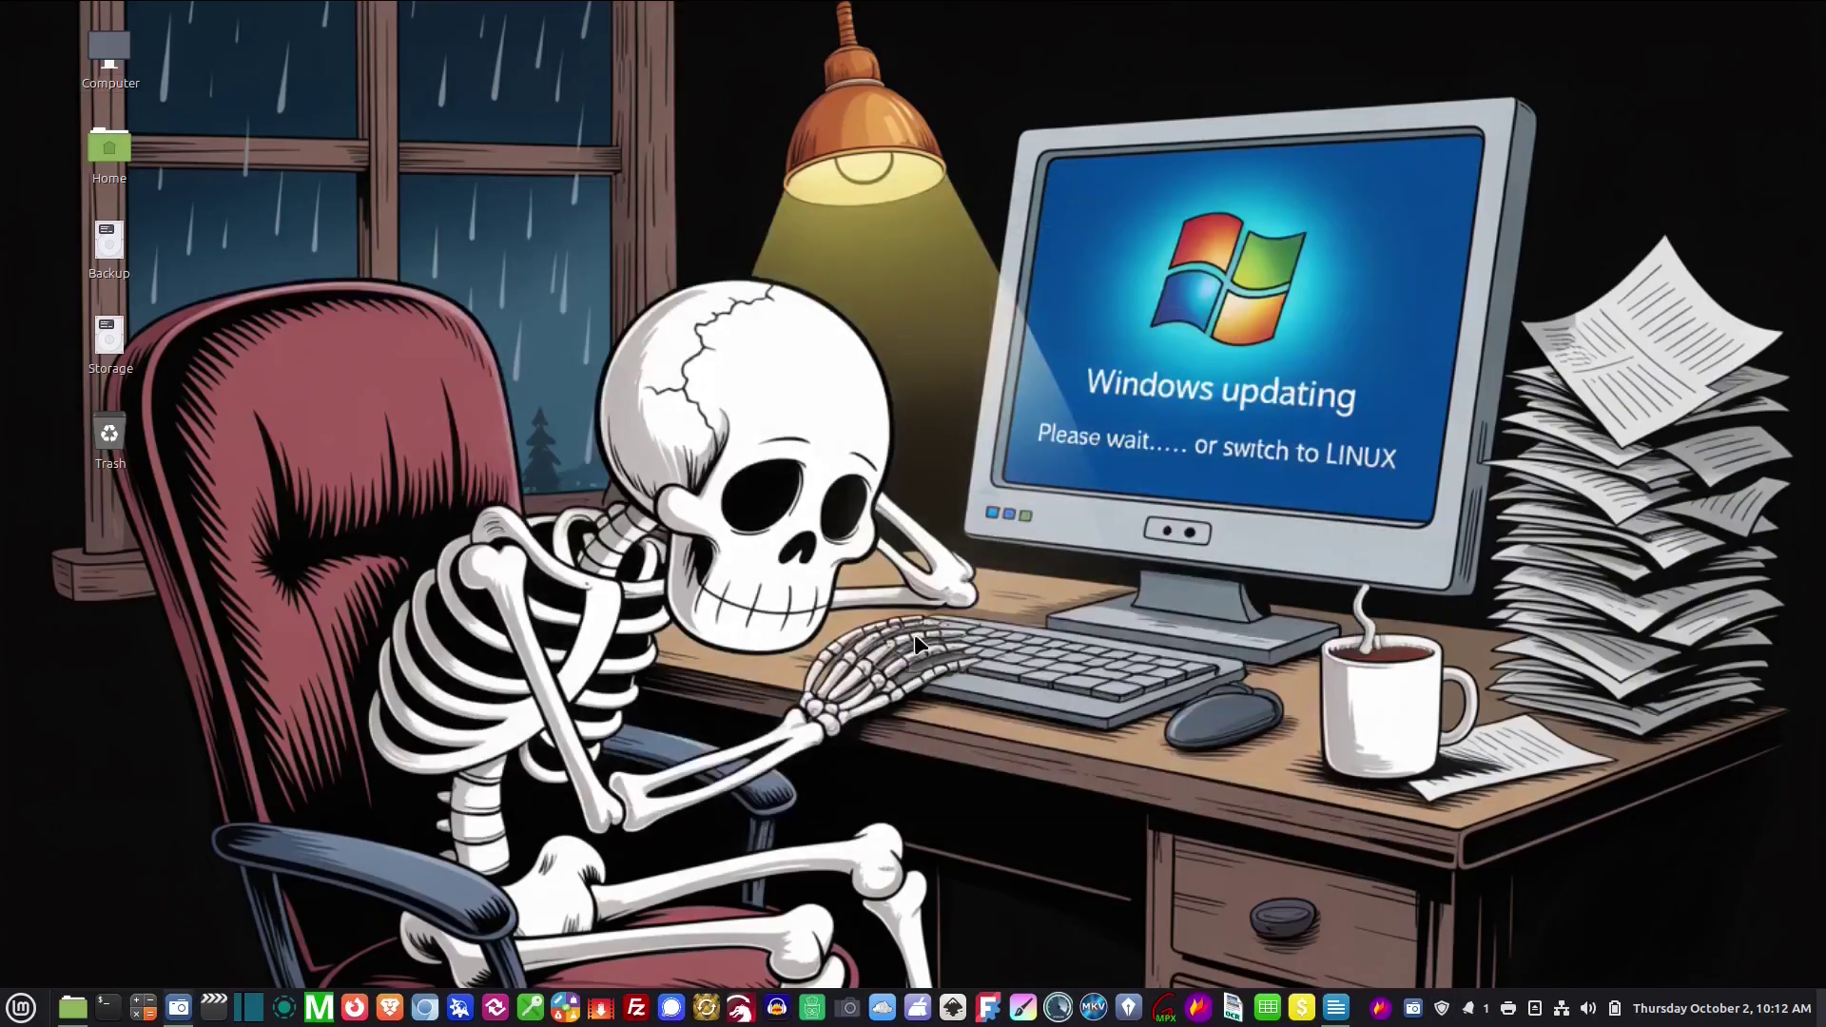
Look up the machine's details in System Info via the 'sys' search, then close it
{"action": "left_click", "coordinate": [23, 1014]}
{"action": "type", "text": "sys"}
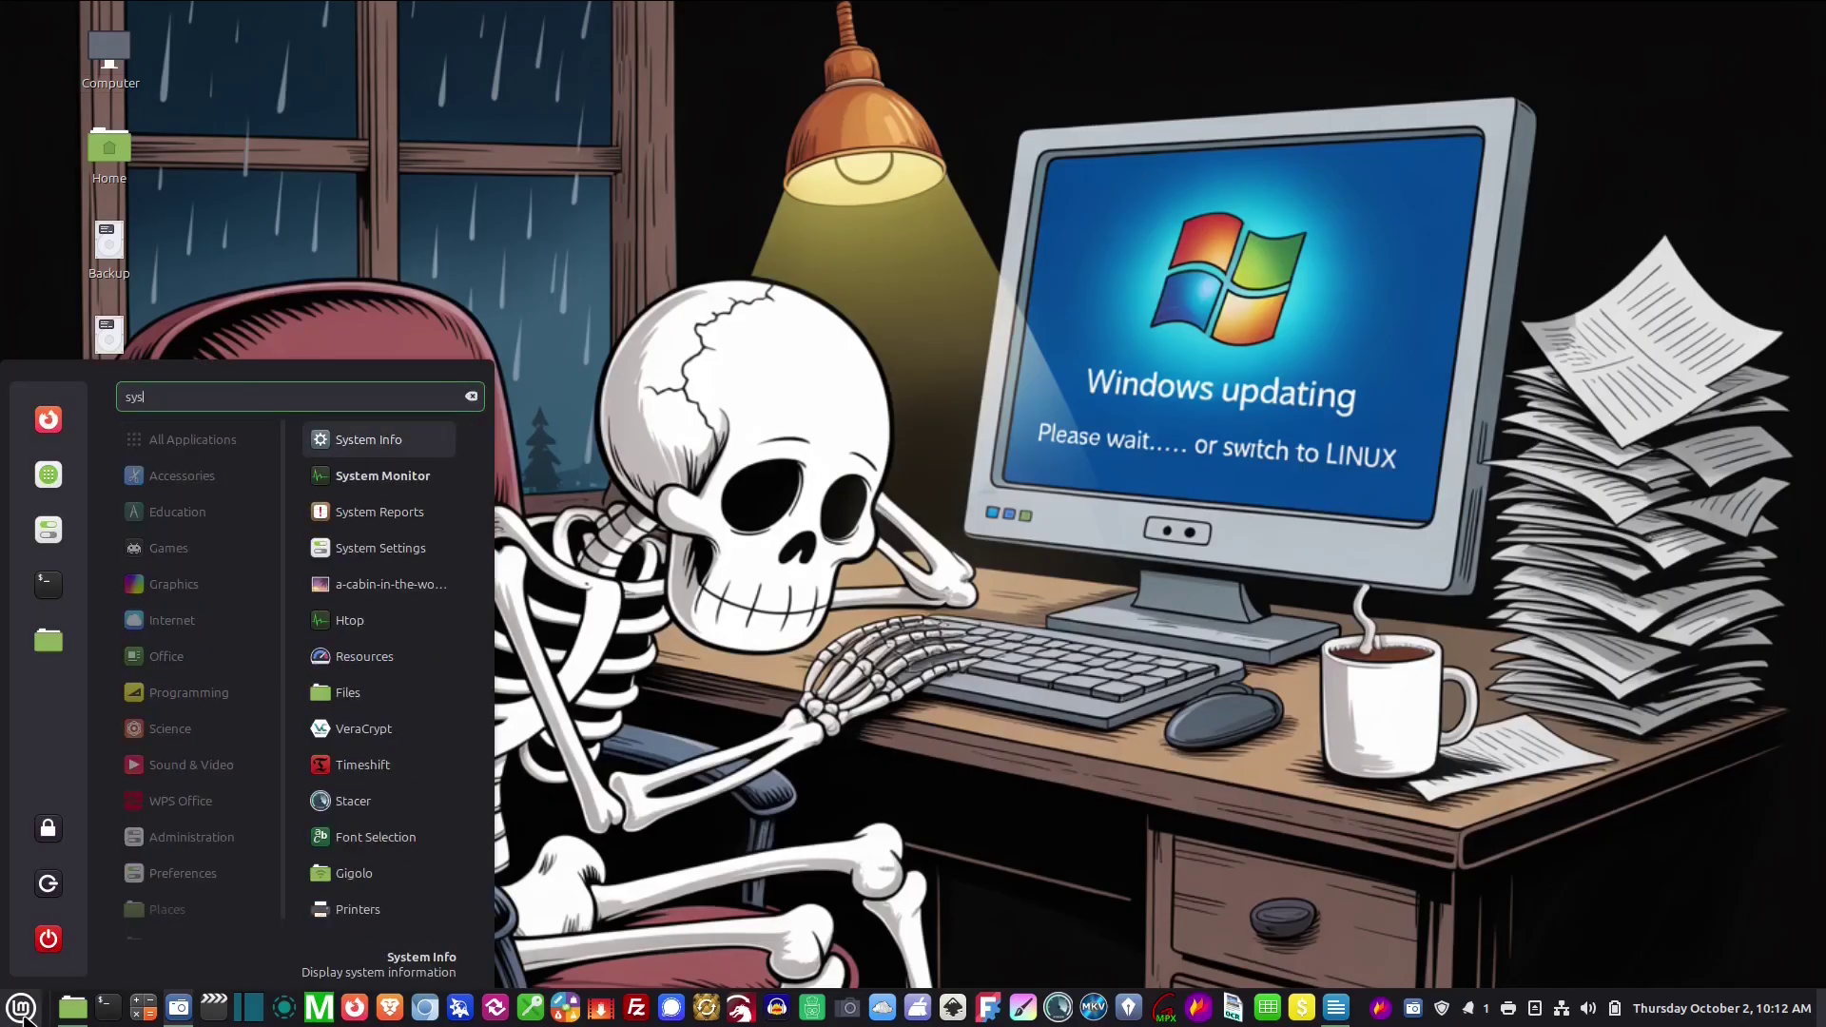
{"action": "left_click", "coordinate": [380, 439]}
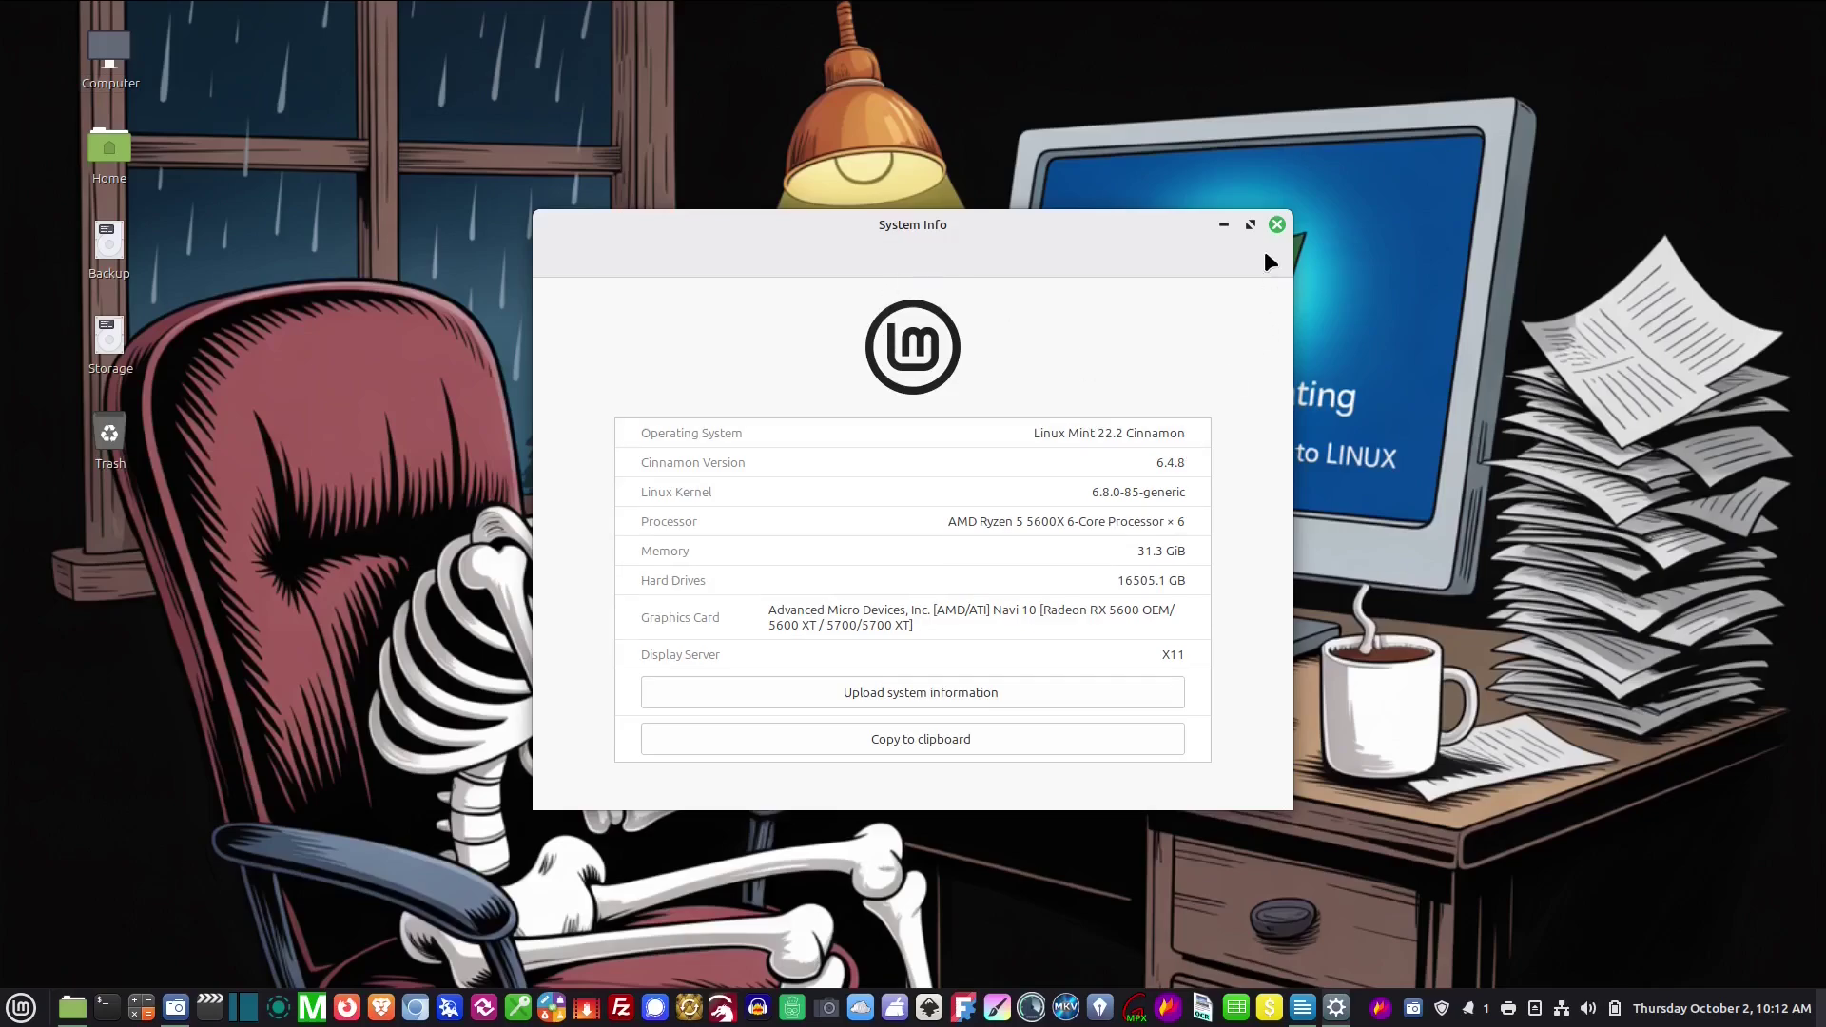
{"action": "left_click", "coordinate": [1278, 226]}
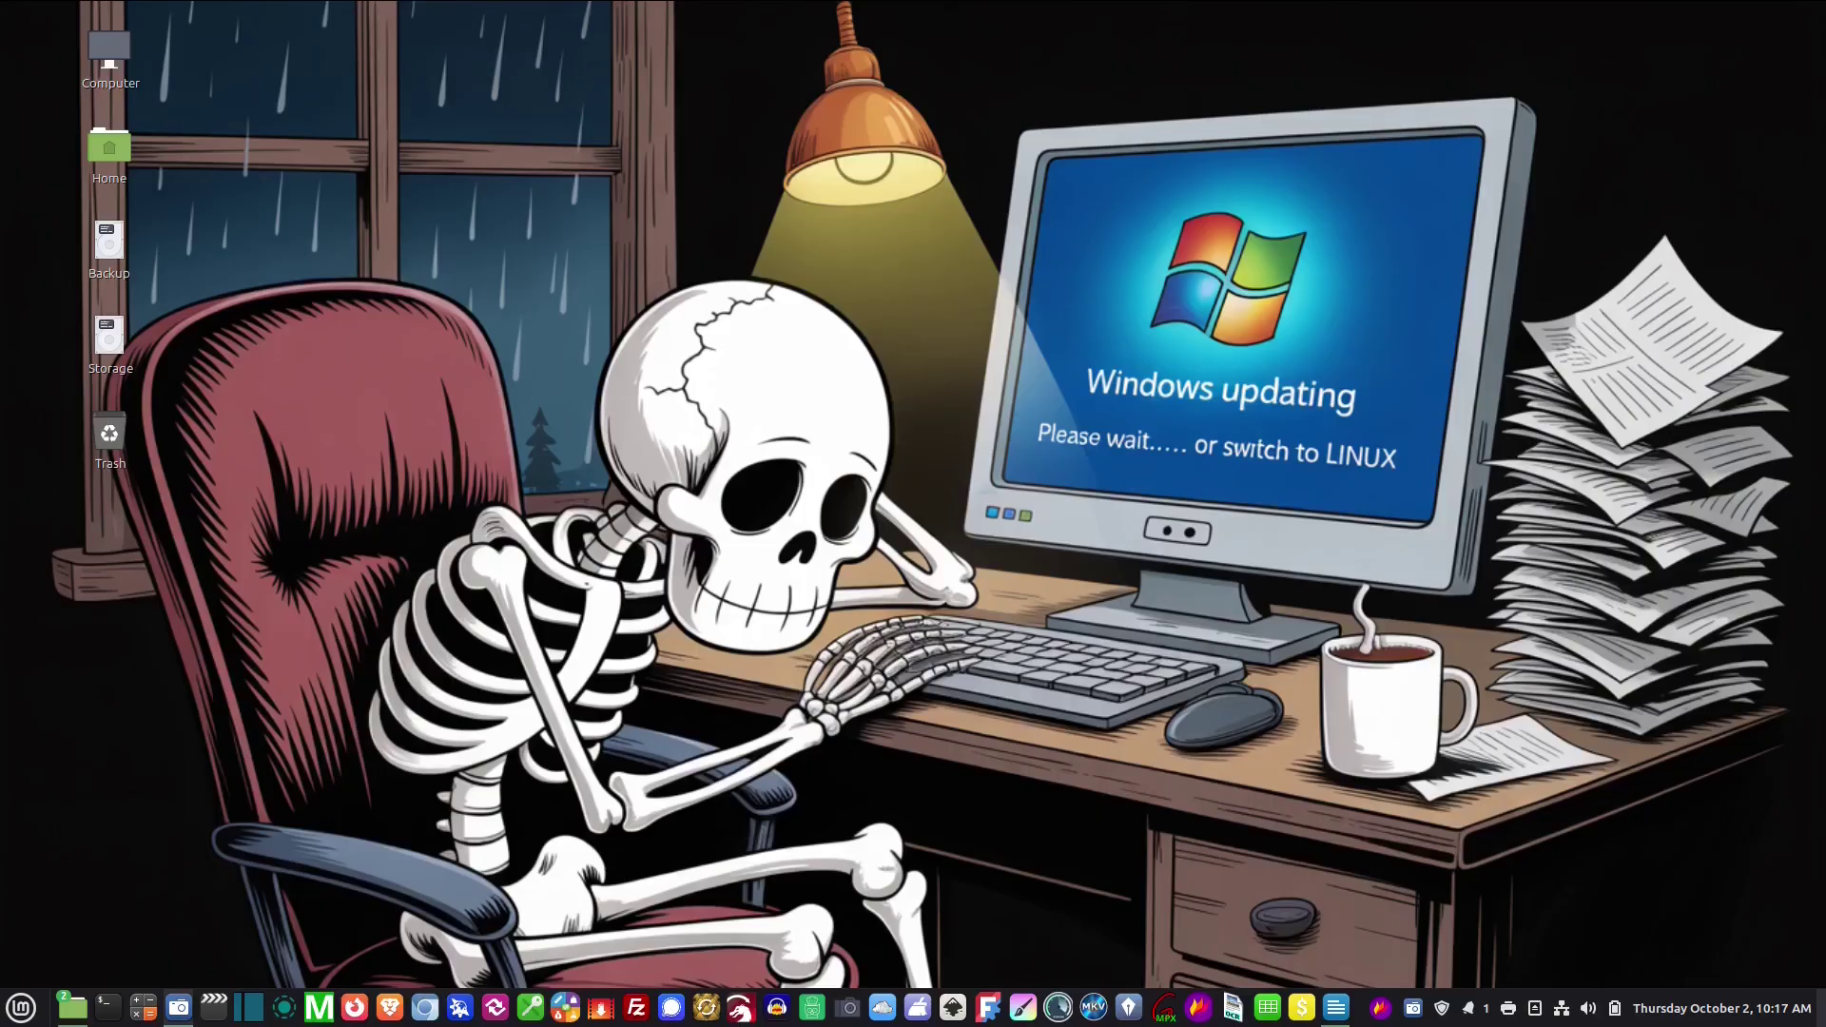
Bring up the wired connection's IPv4 settings in Network settings
{"action": "left_click", "coordinate": [21, 1011]}
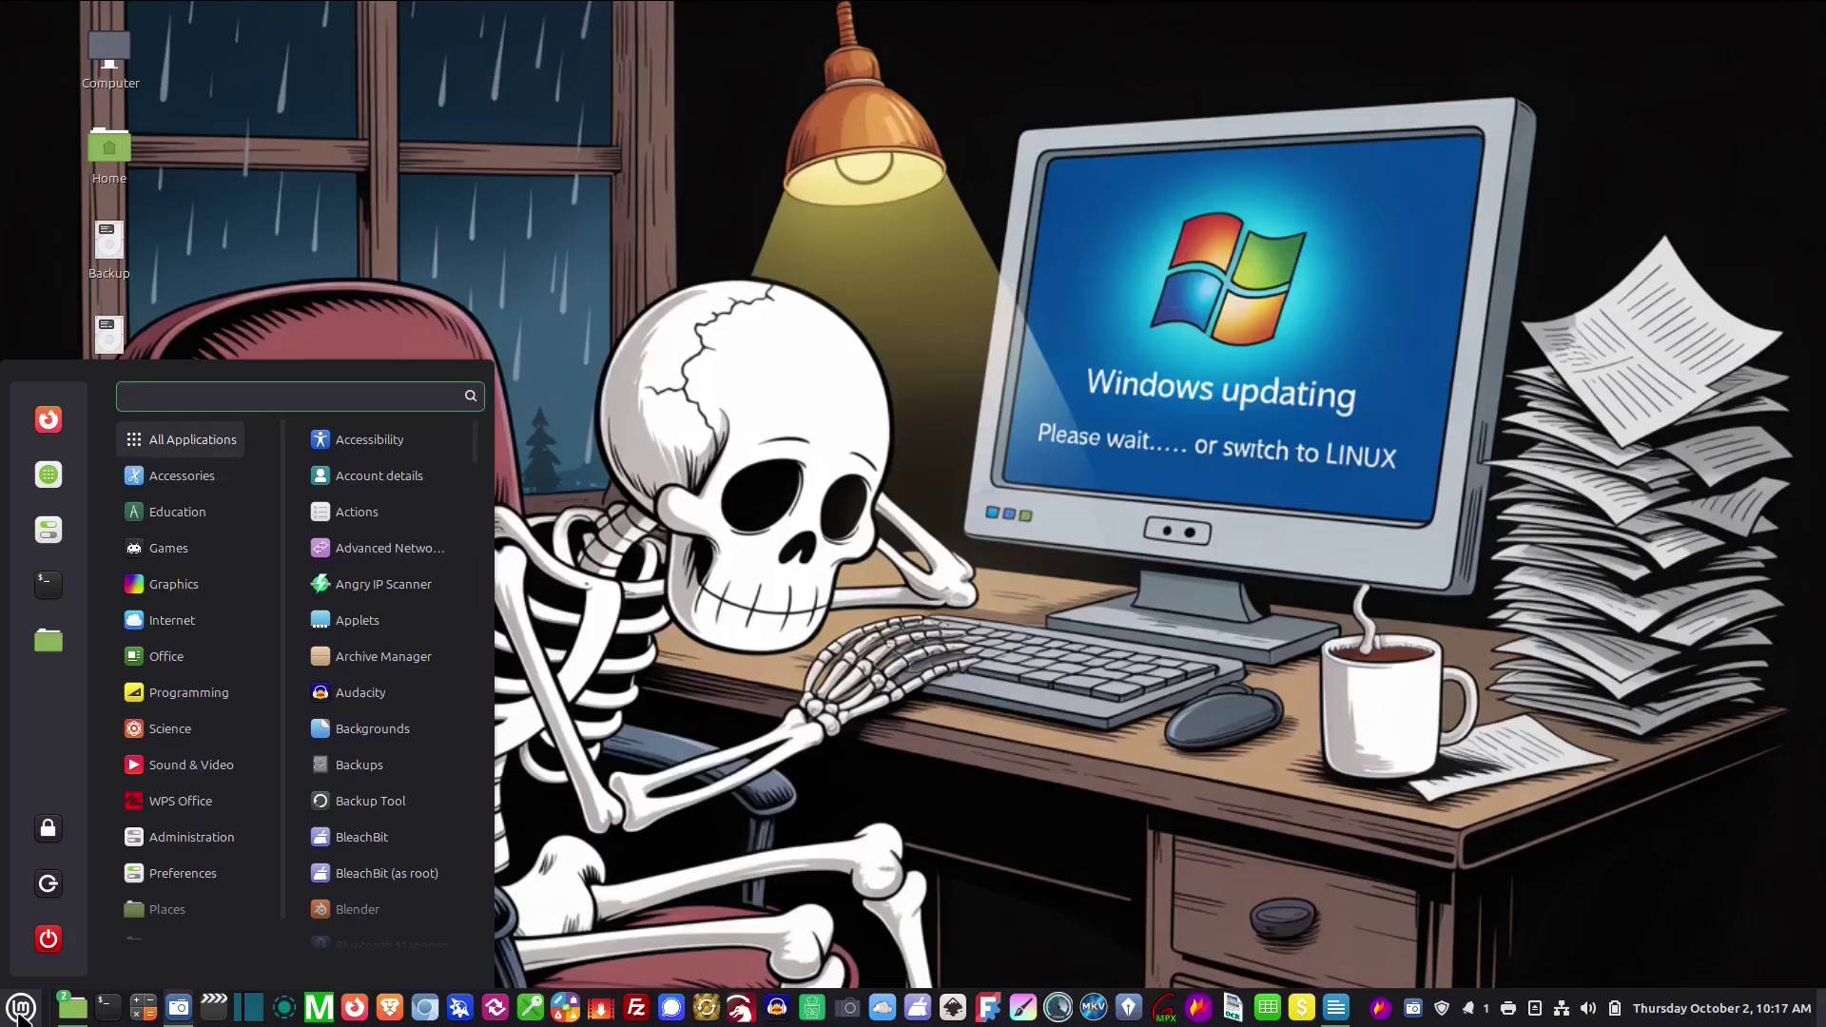
{"action": "type", "text": "NETW"}
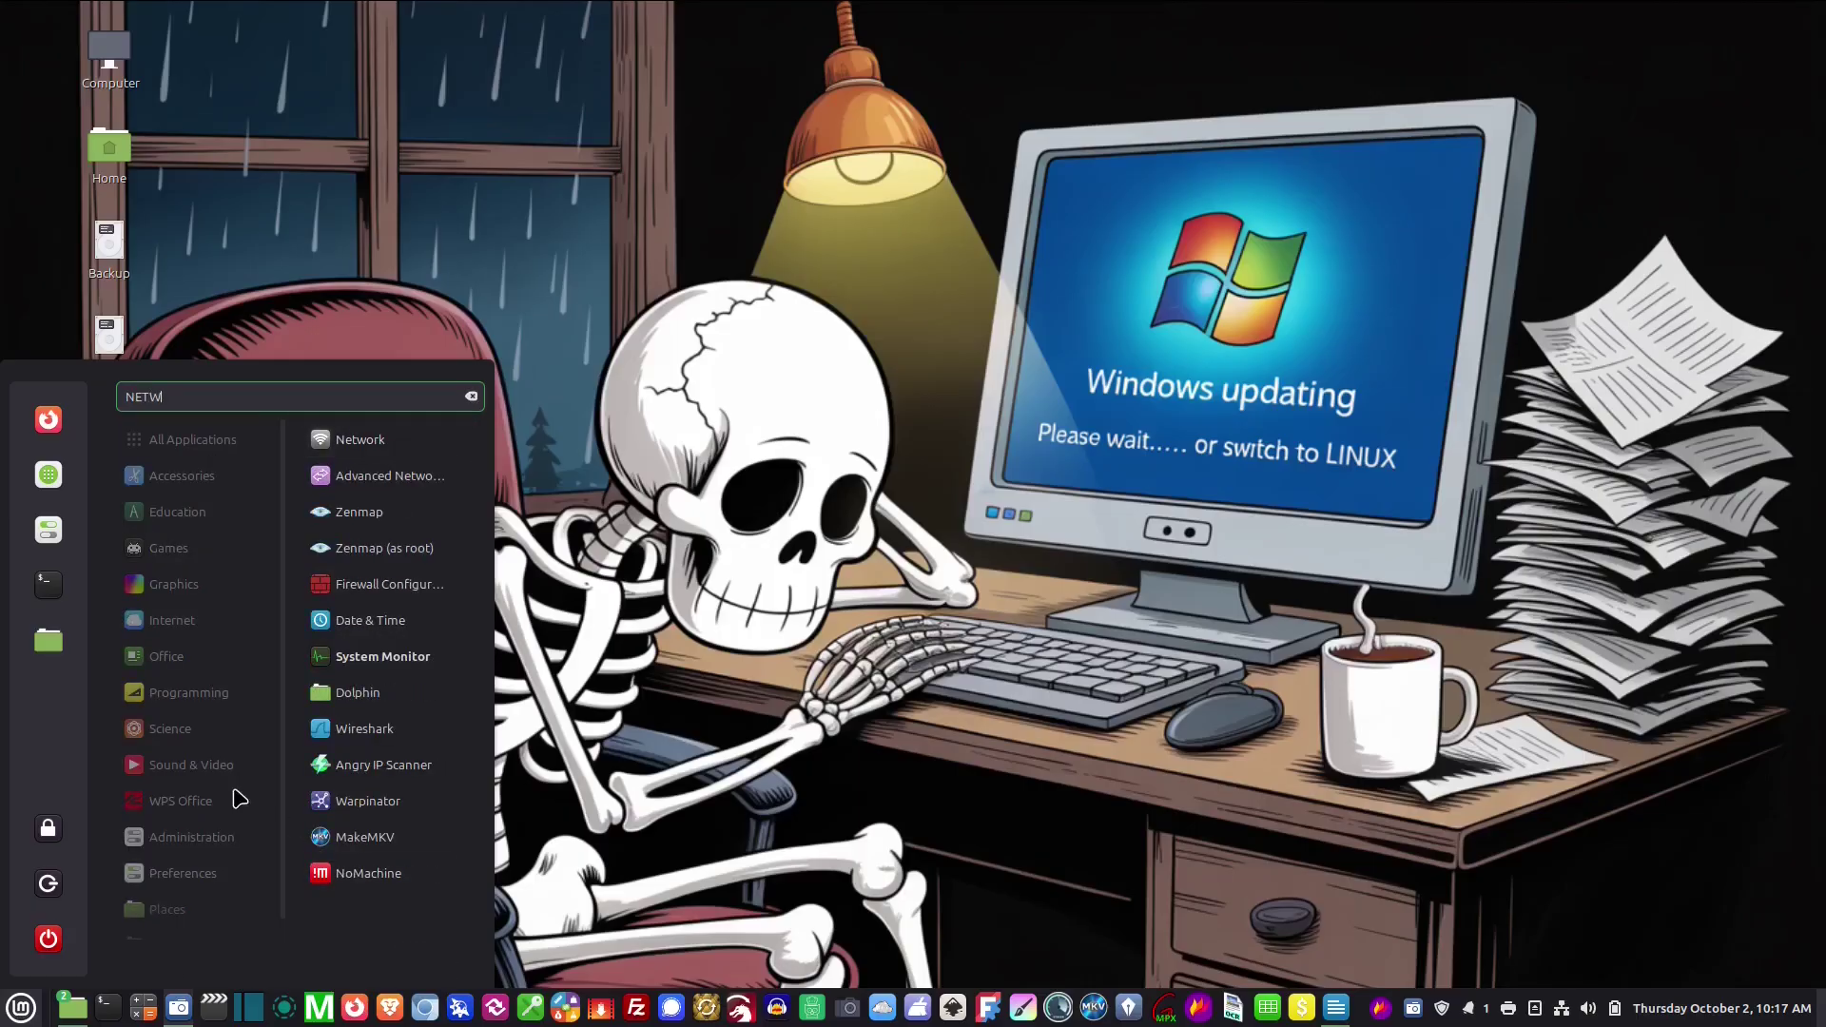
{"action": "left_click", "coordinate": [358, 431]}
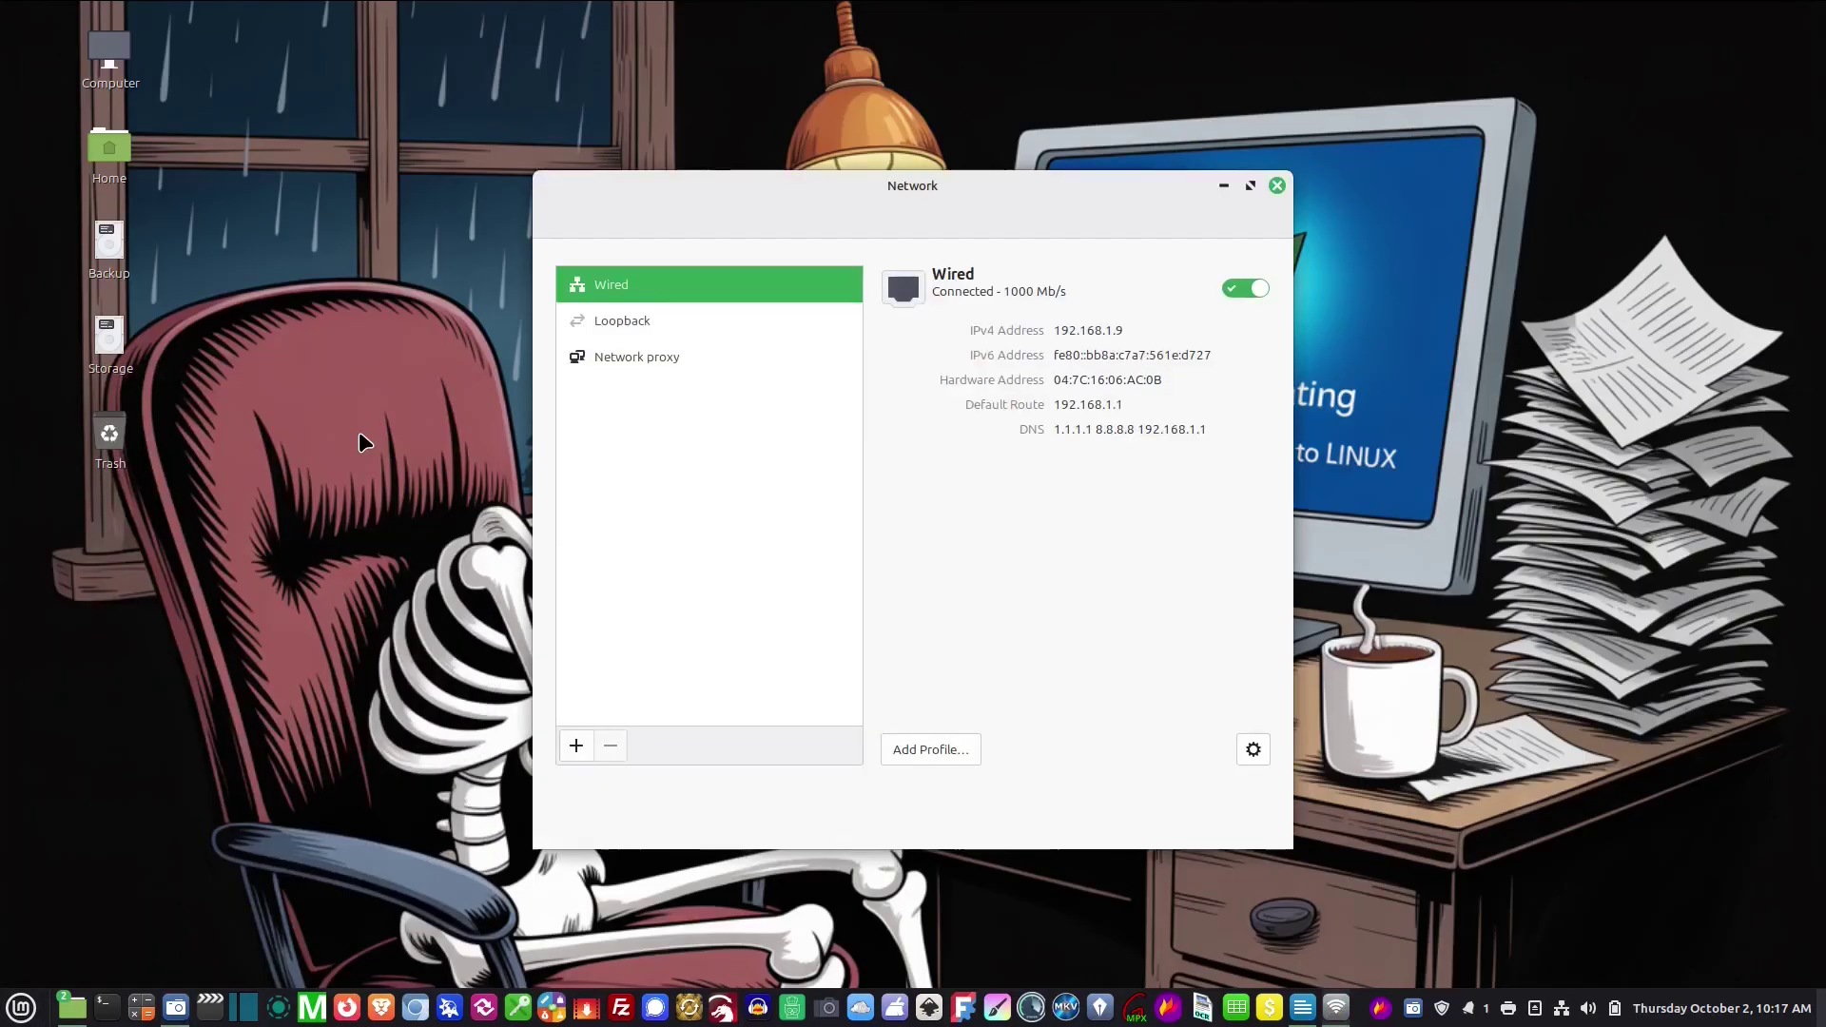
{"action": "left_click_drag", "start_coordinate": [953, 188], "coordinate": [866, 225]}
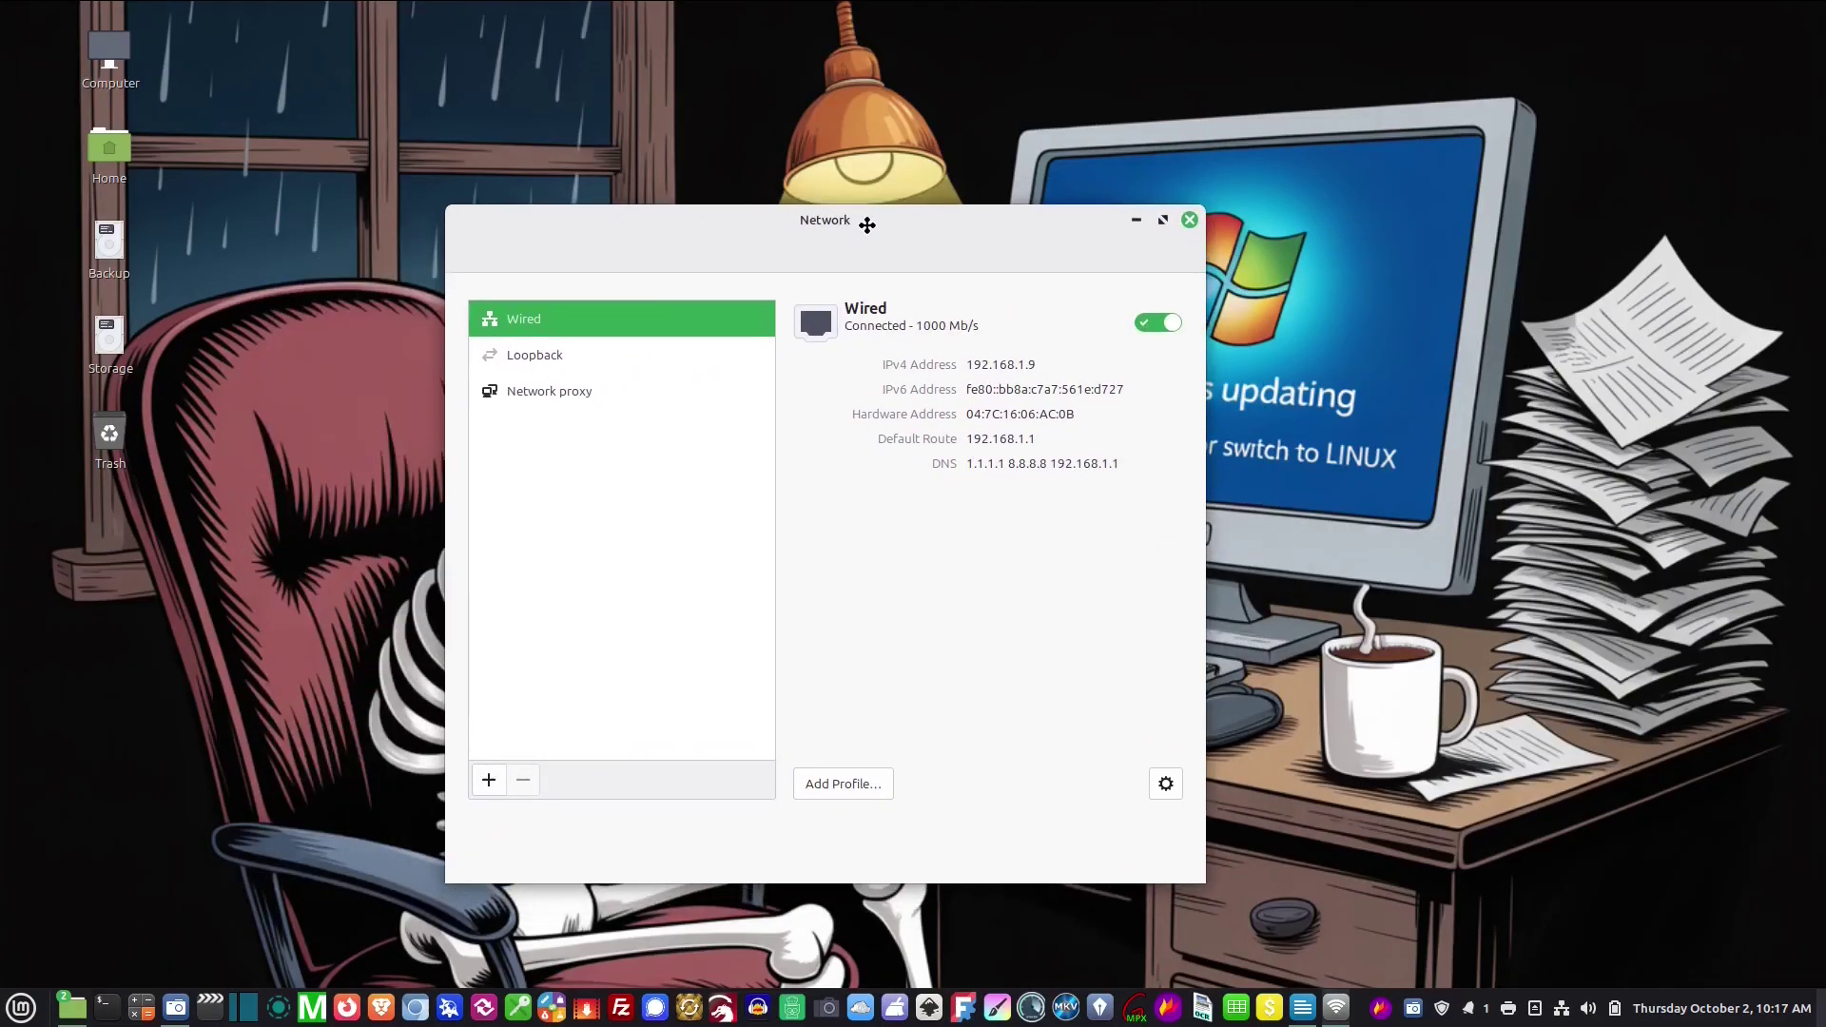
{"action": "left_click", "coordinate": [1168, 785]}
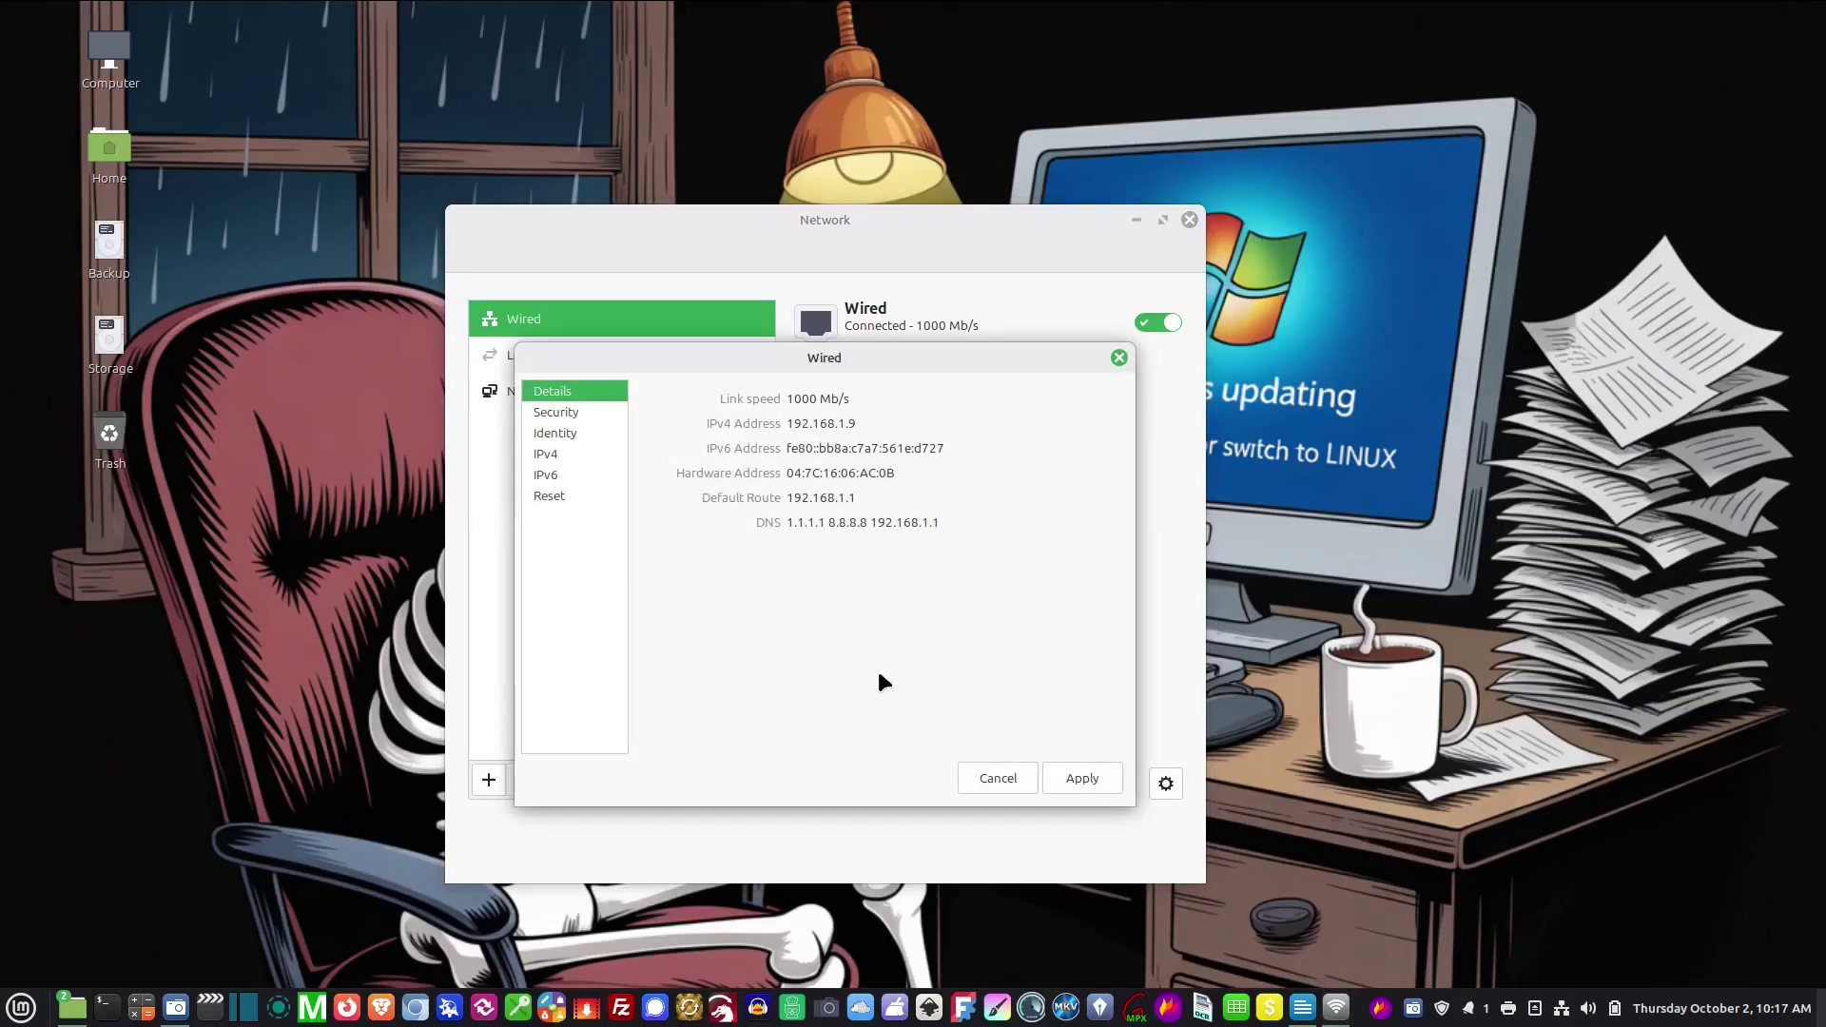
{"action": "left_click", "coordinate": [546, 455]}
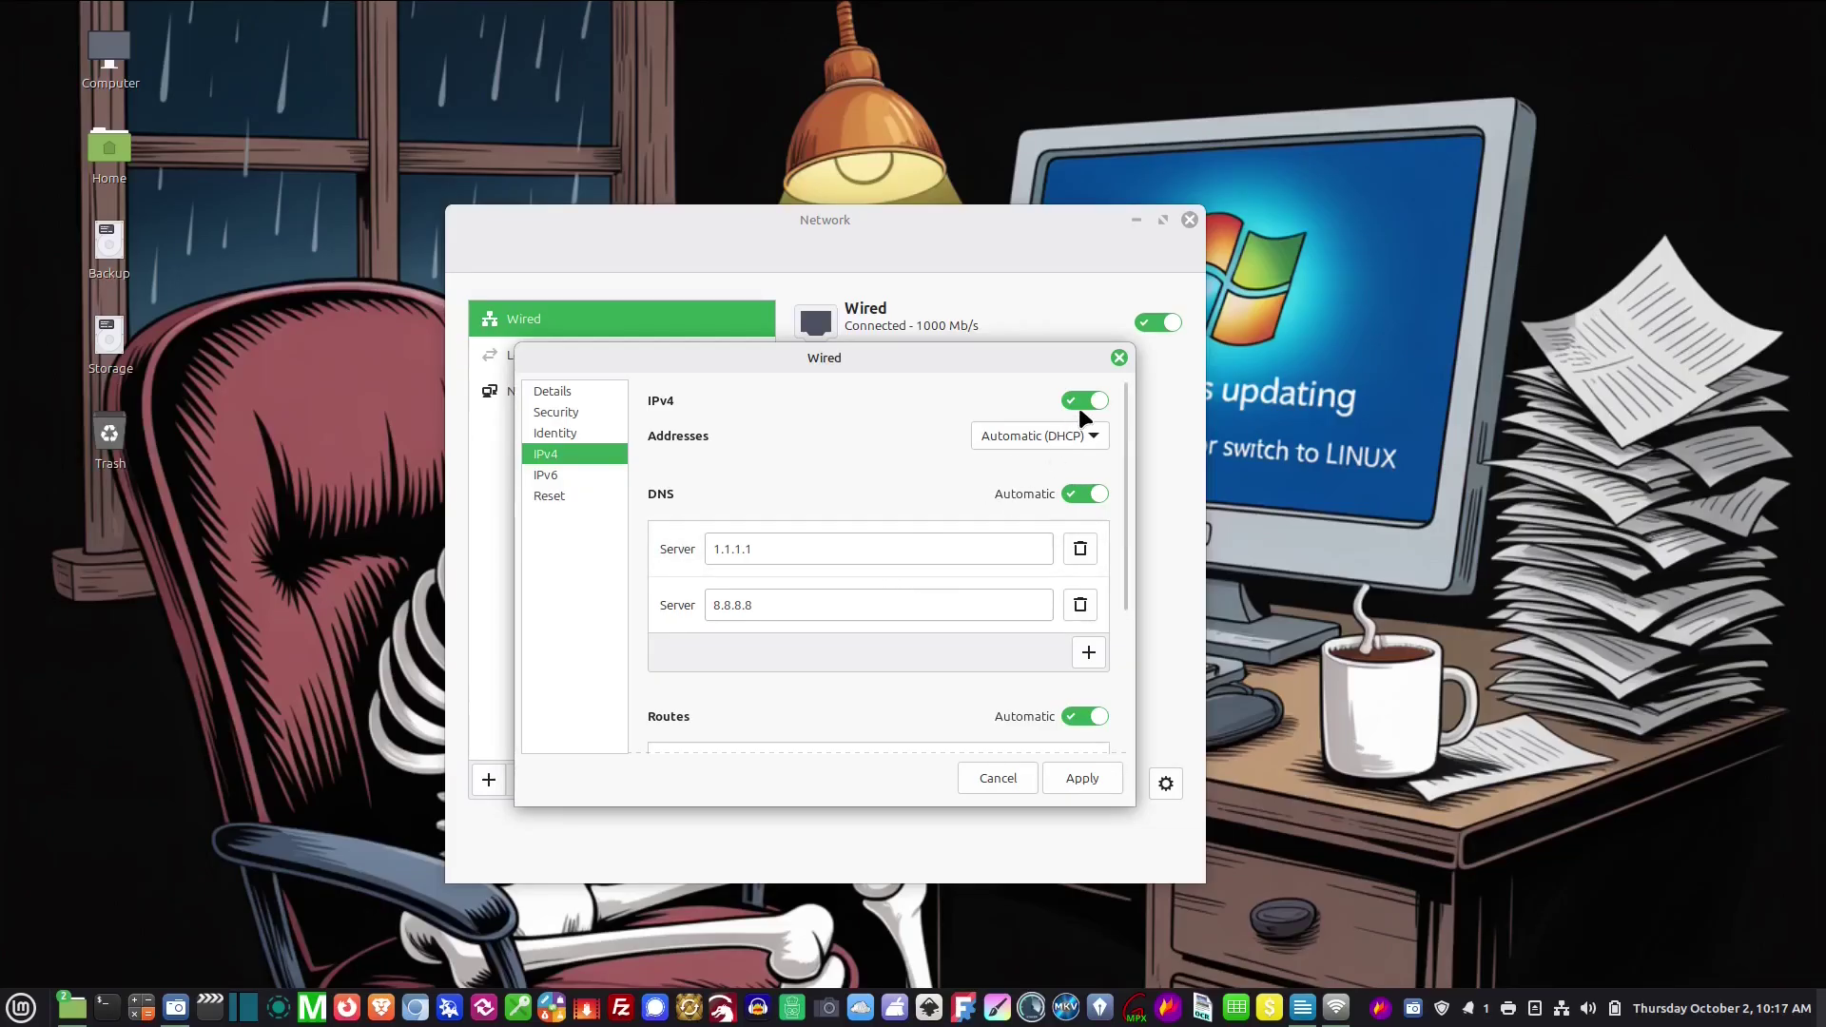
Switch IPv4 to Manual with address 192.168.1.10 and netmask 255.255.255.0
{"action": "left_click", "coordinate": [1081, 431]}
{"action": "left_click", "coordinate": [1001, 465]}
{"action": "left_click", "coordinate": [910, 485]}
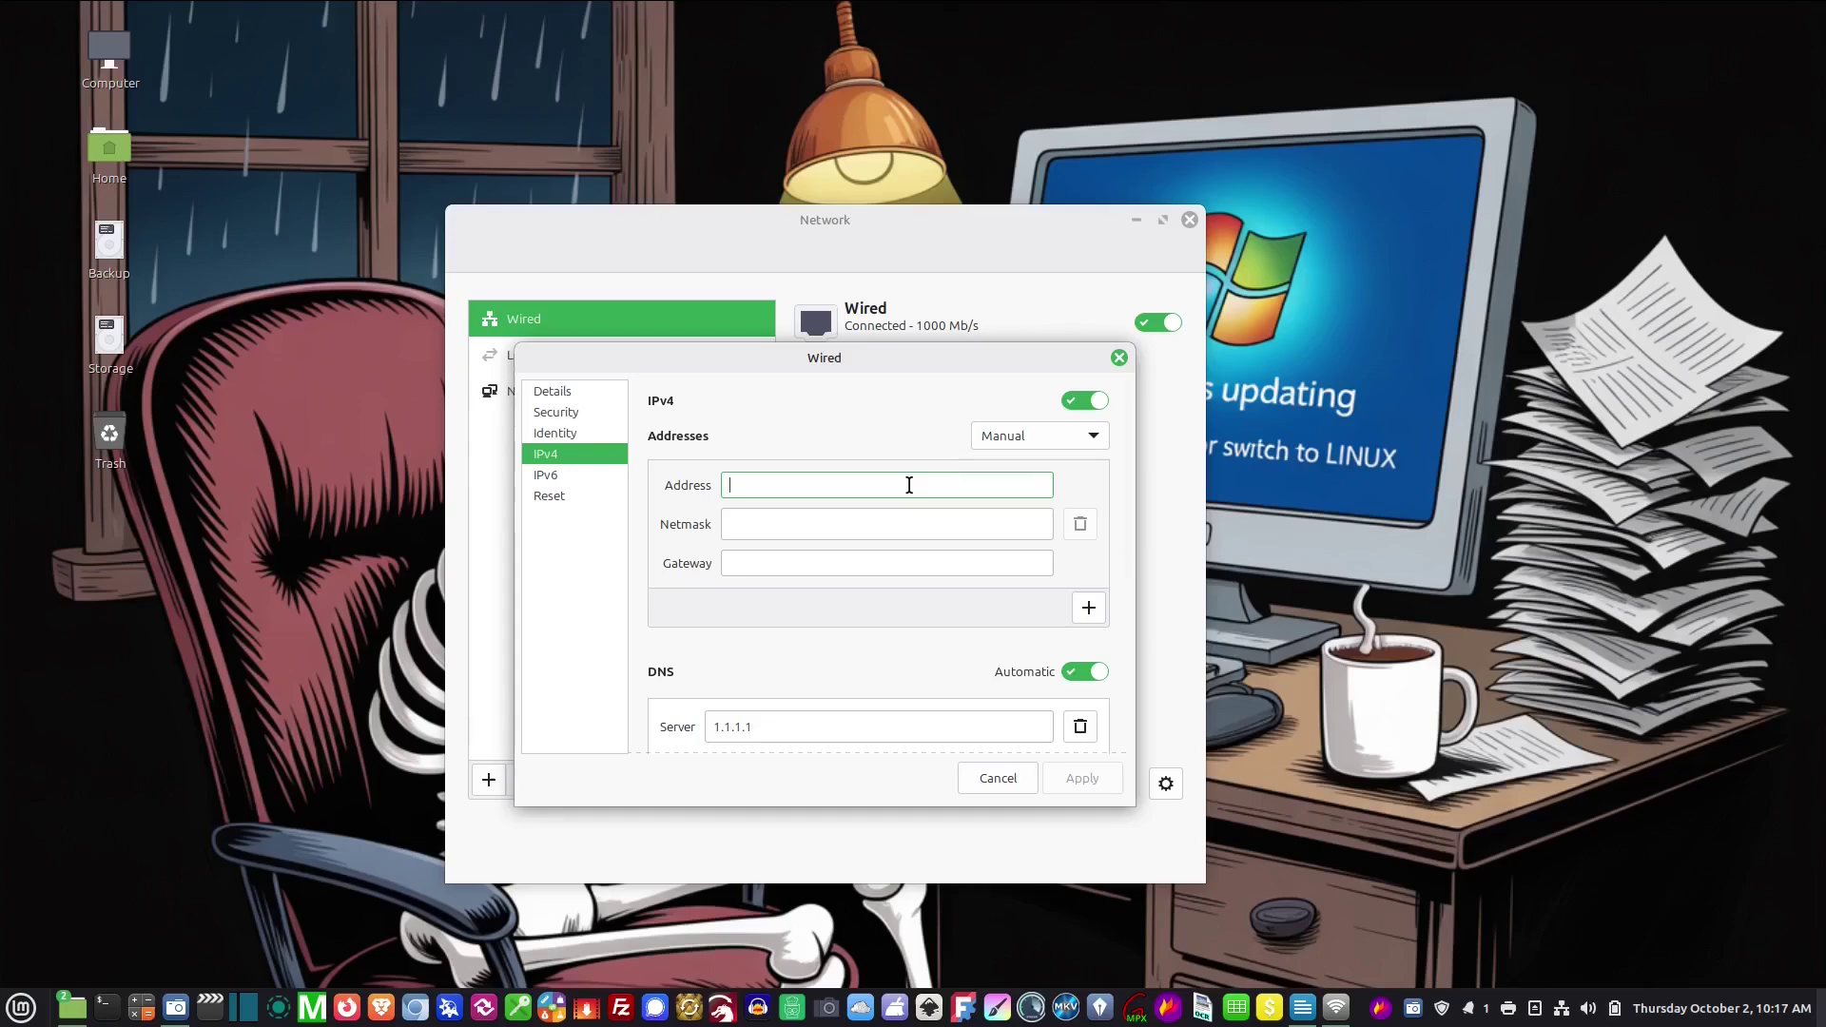
{"action": "type", "text": "19"}
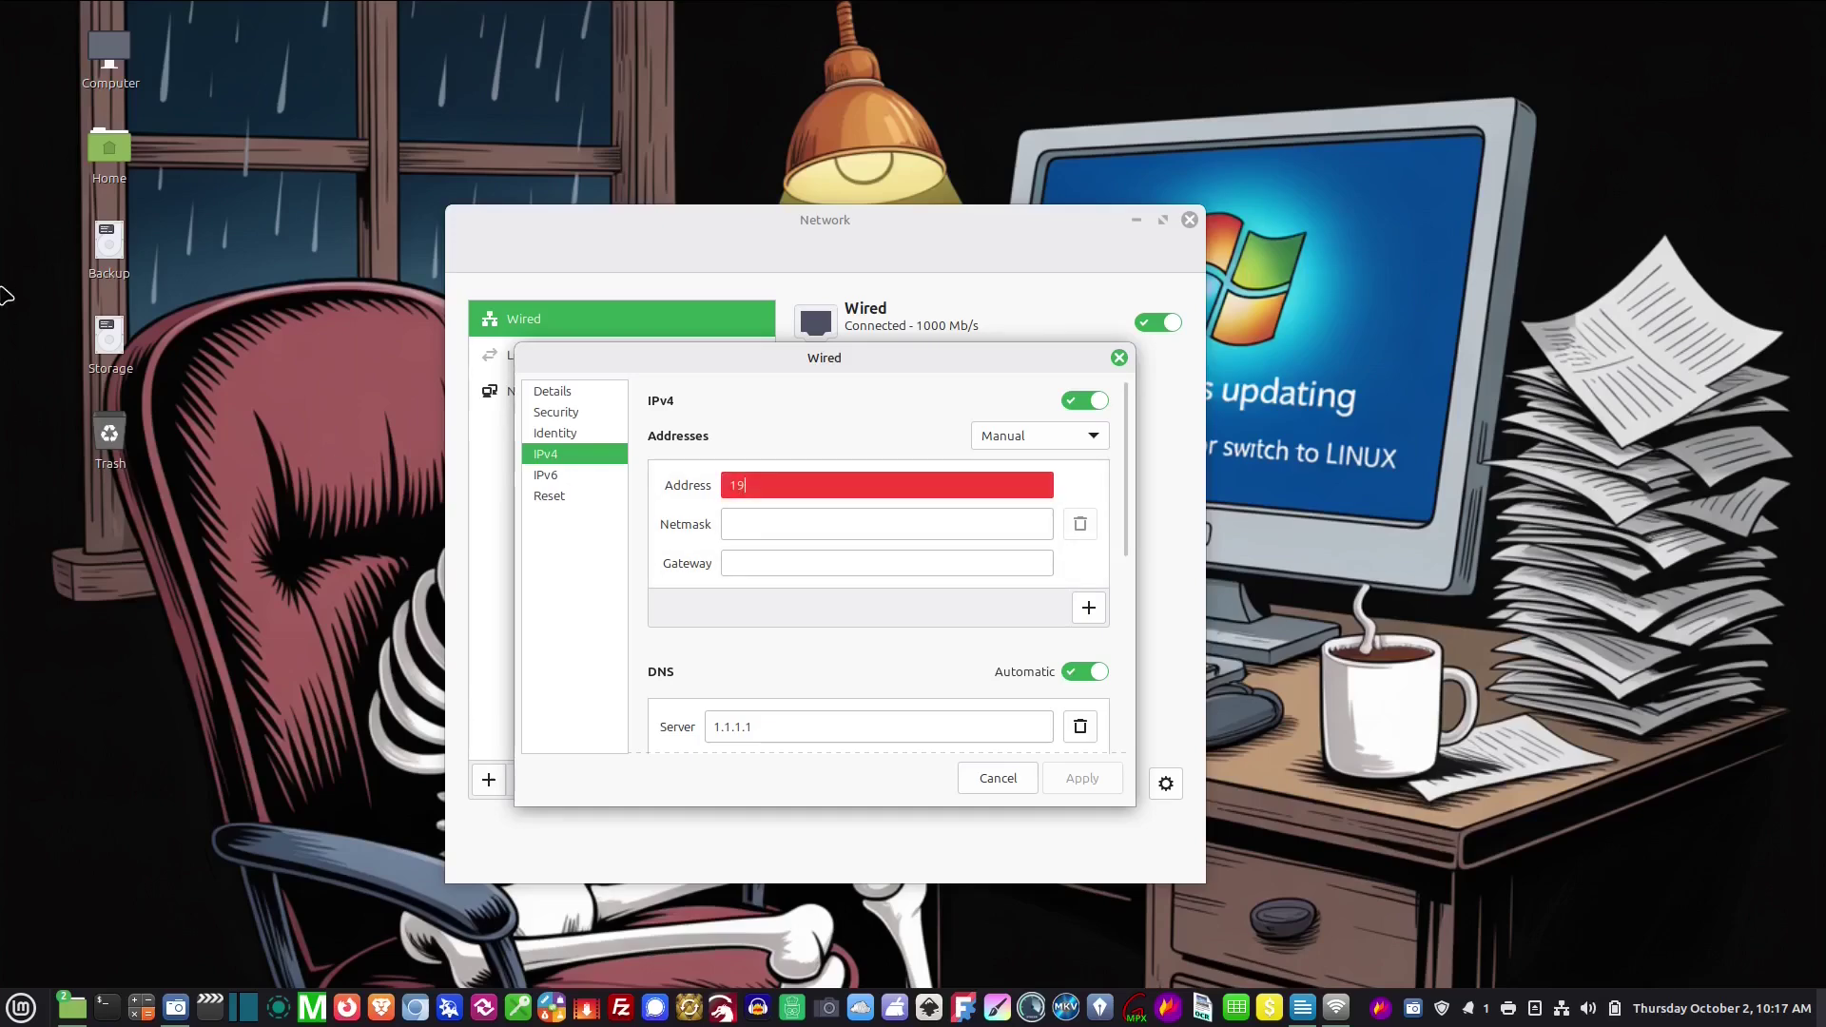
{"action": "type", "text": "2.168.1.10"}
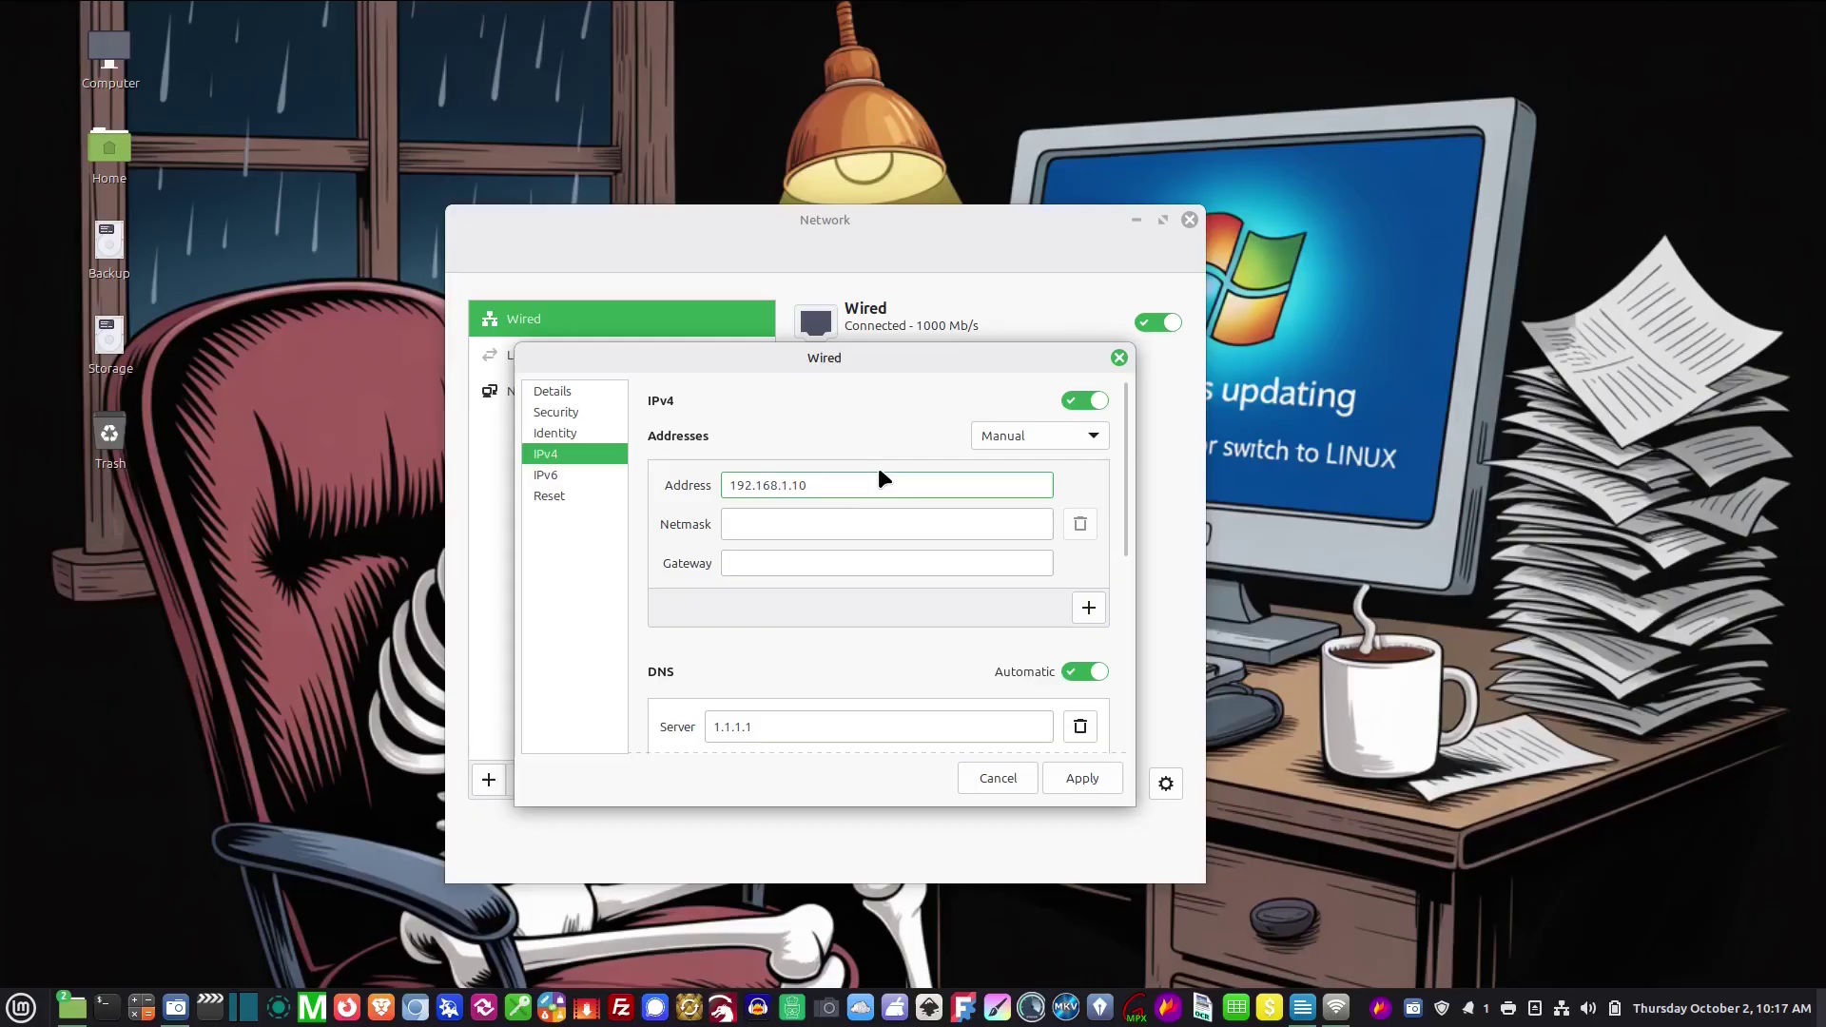
{"action": "left_click", "coordinate": [756, 524]}
{"action": "type", "text": "255"}
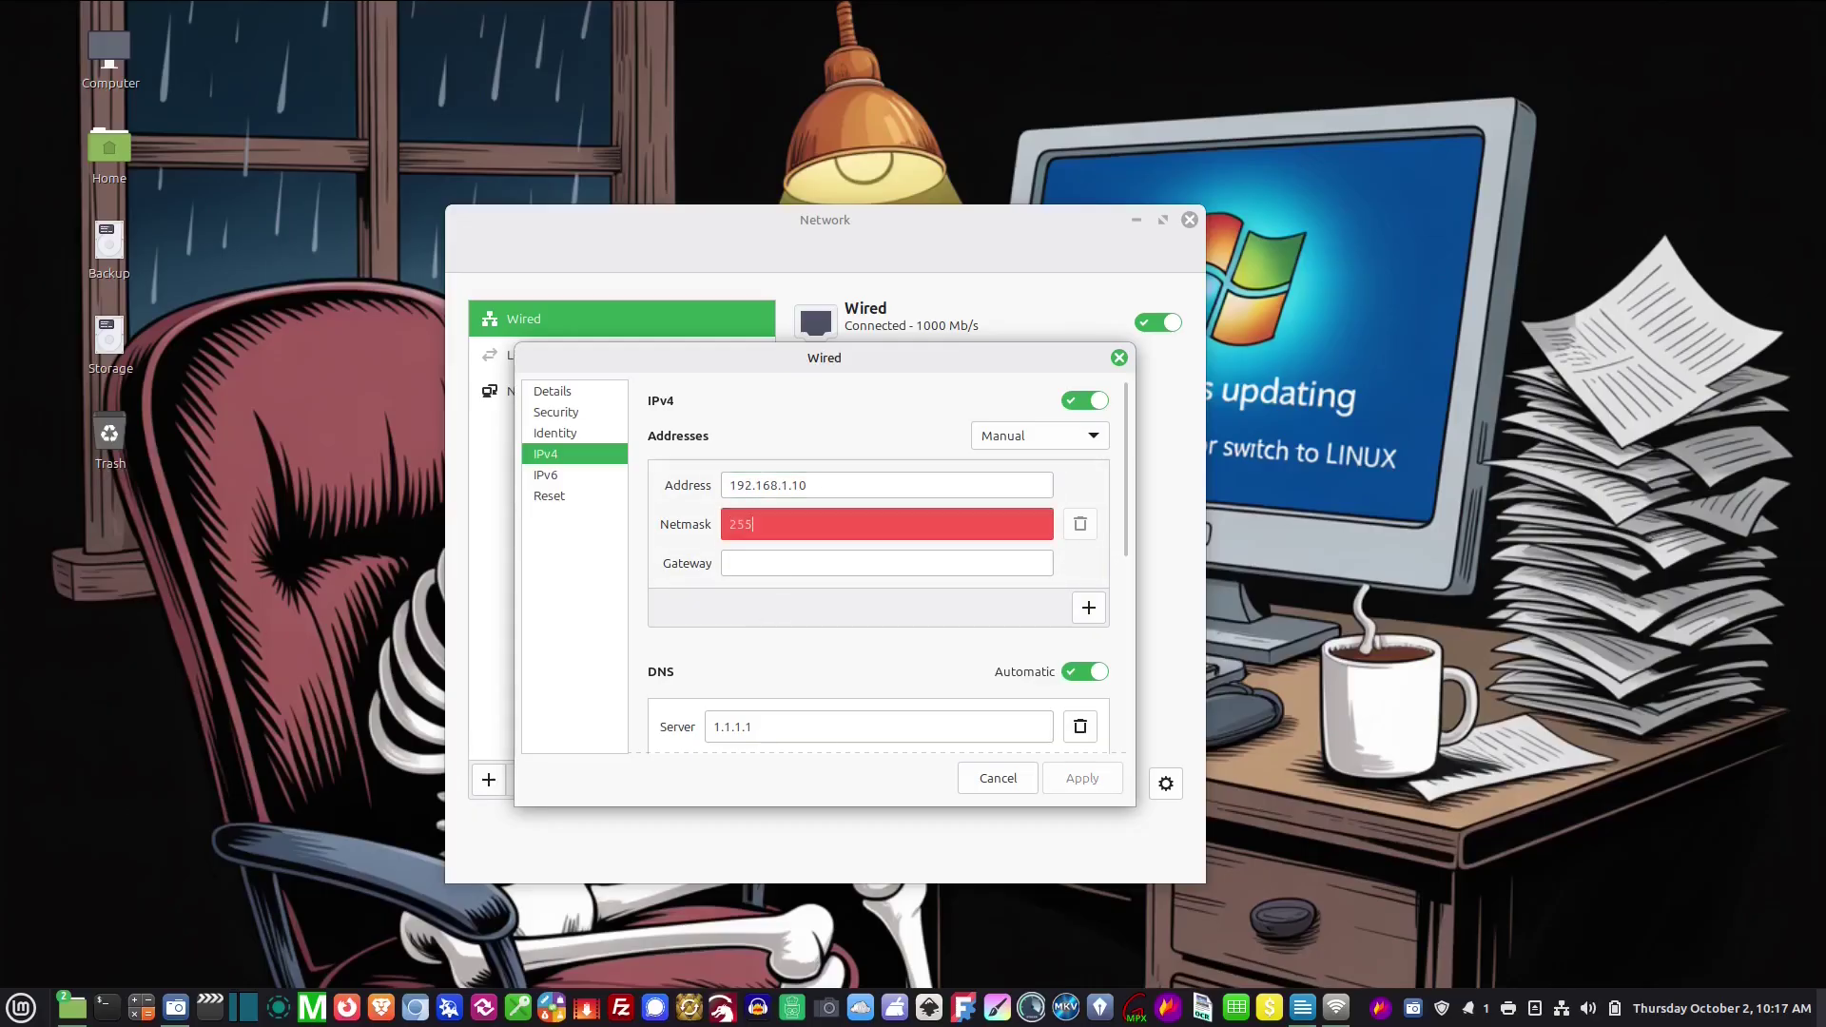
{"action": "type", "text": ".255.255.2"}
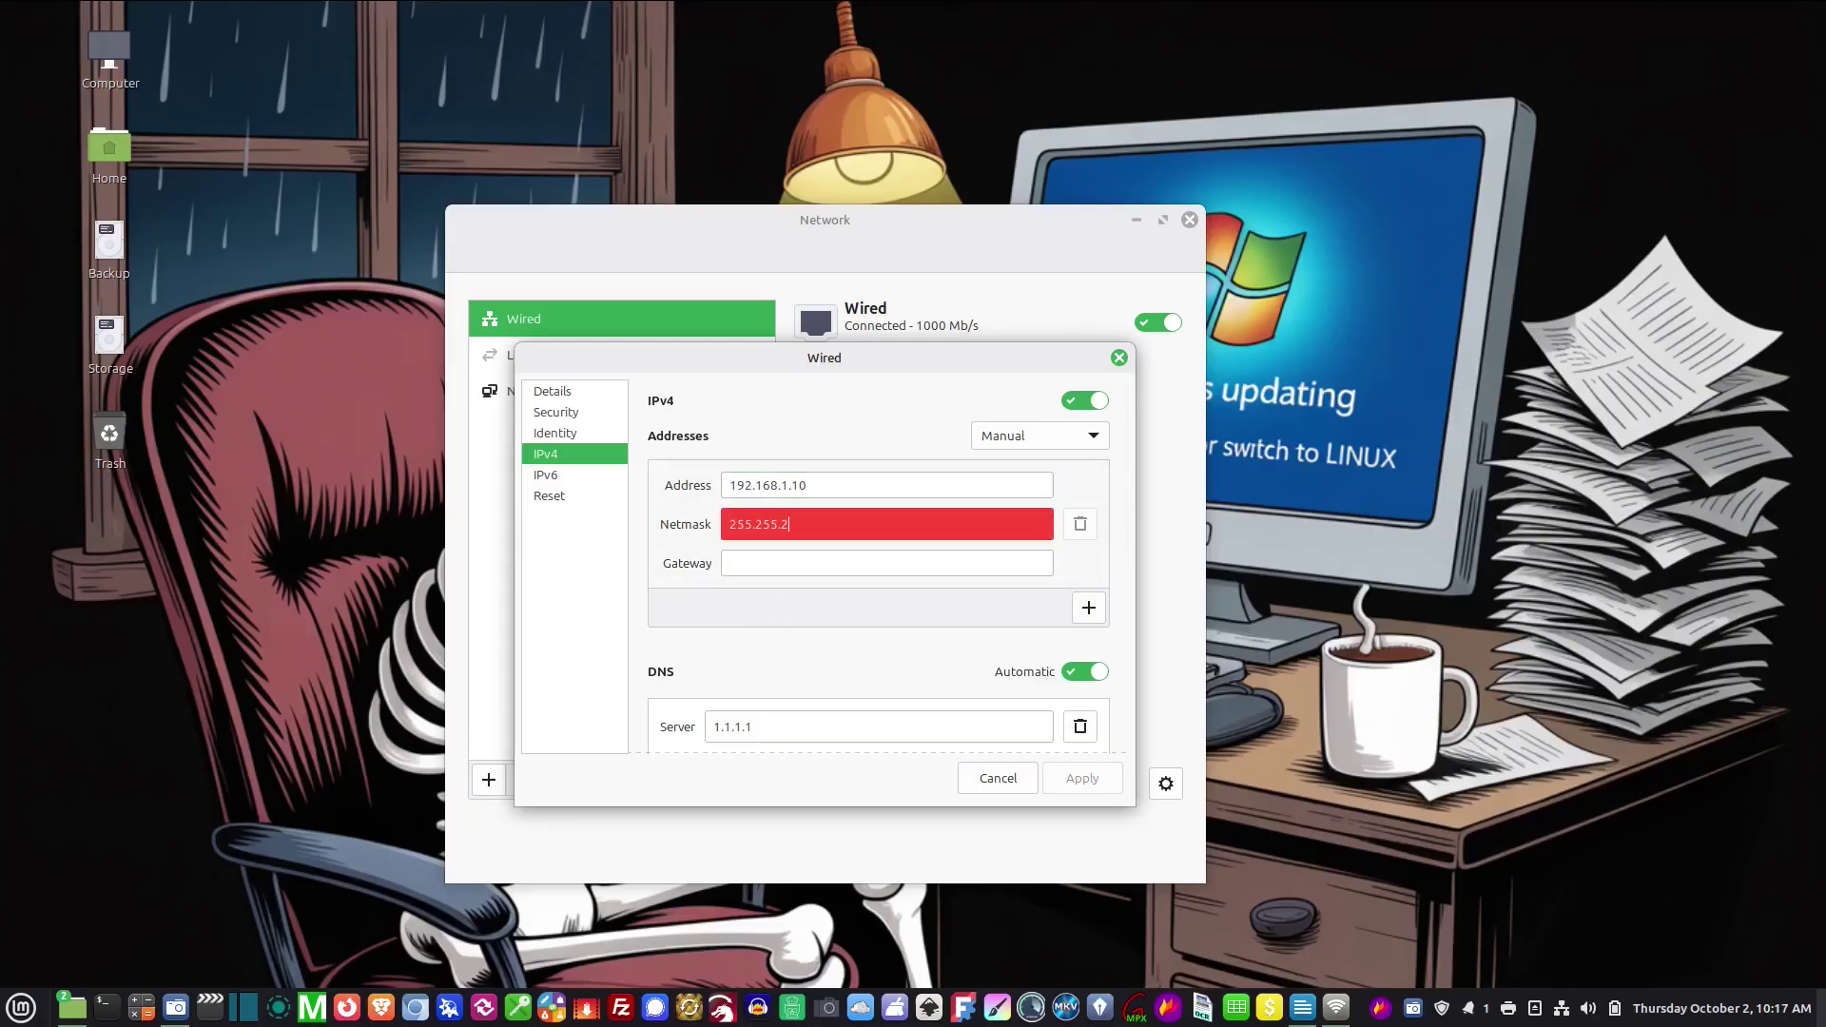
{"action": "type", "text": ".0"}
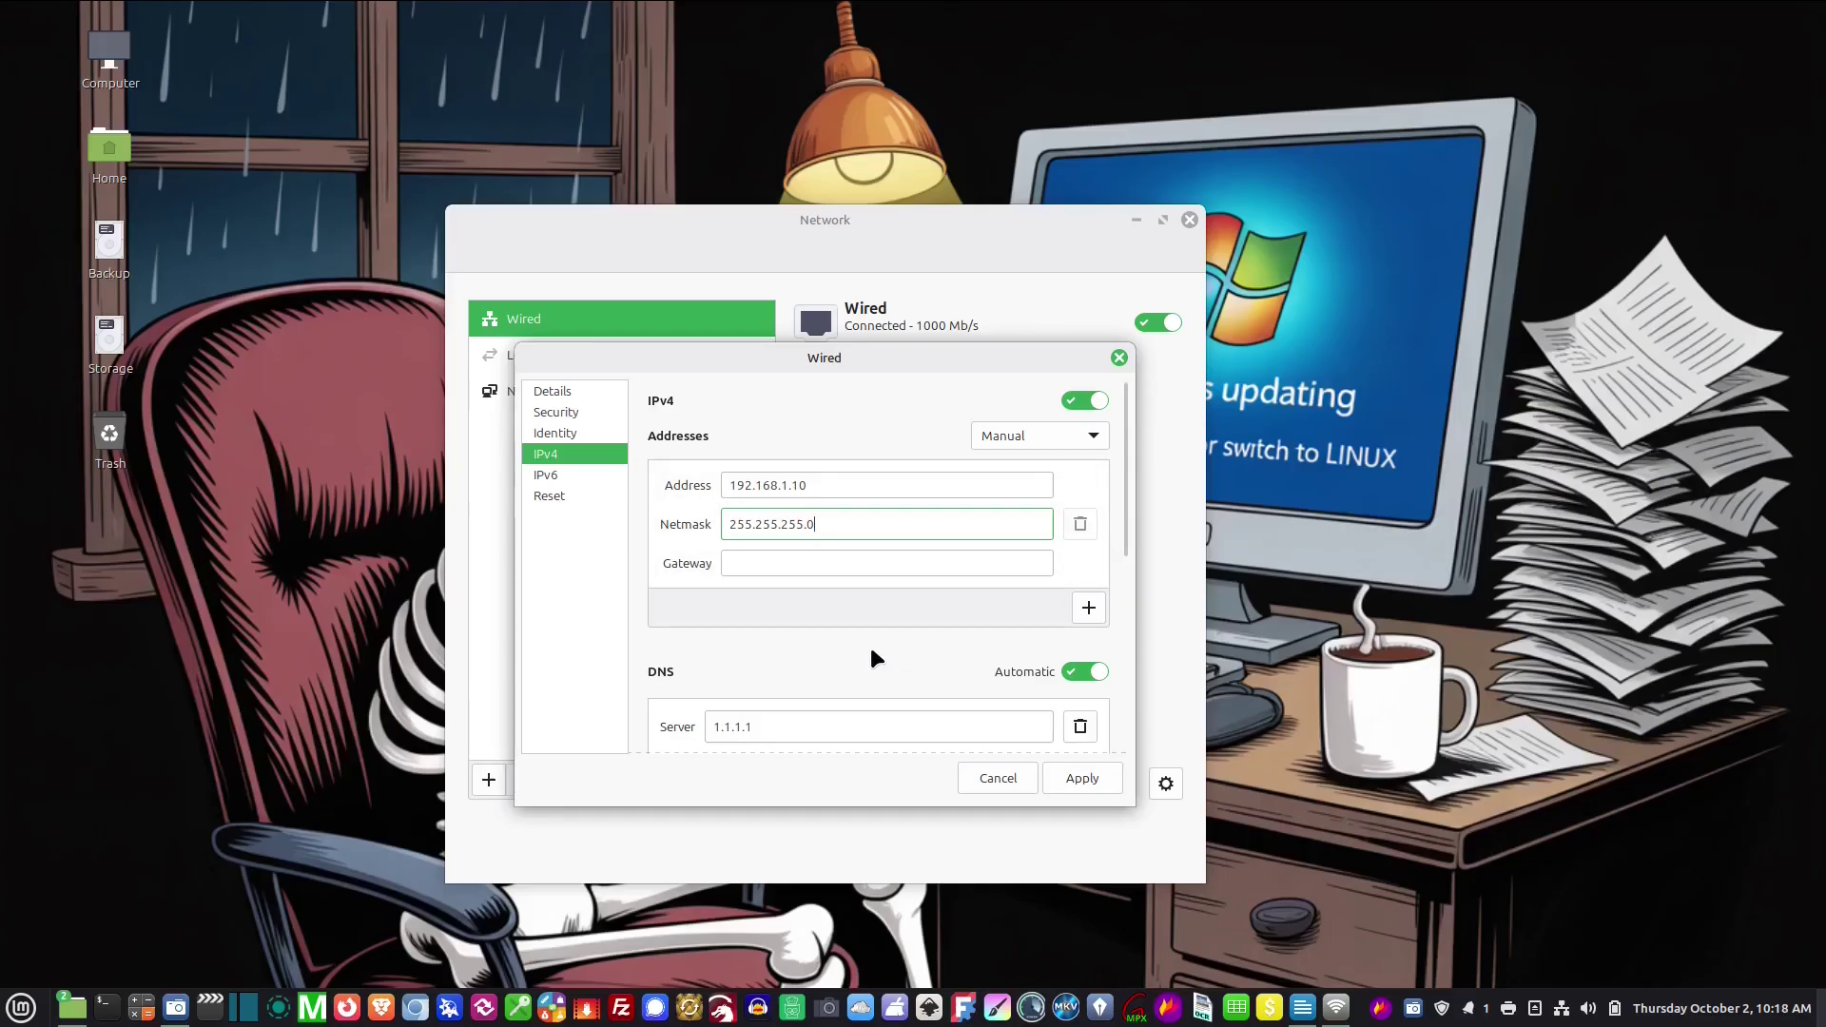
{"action": "left_click", "coordinate": [805, 563]}
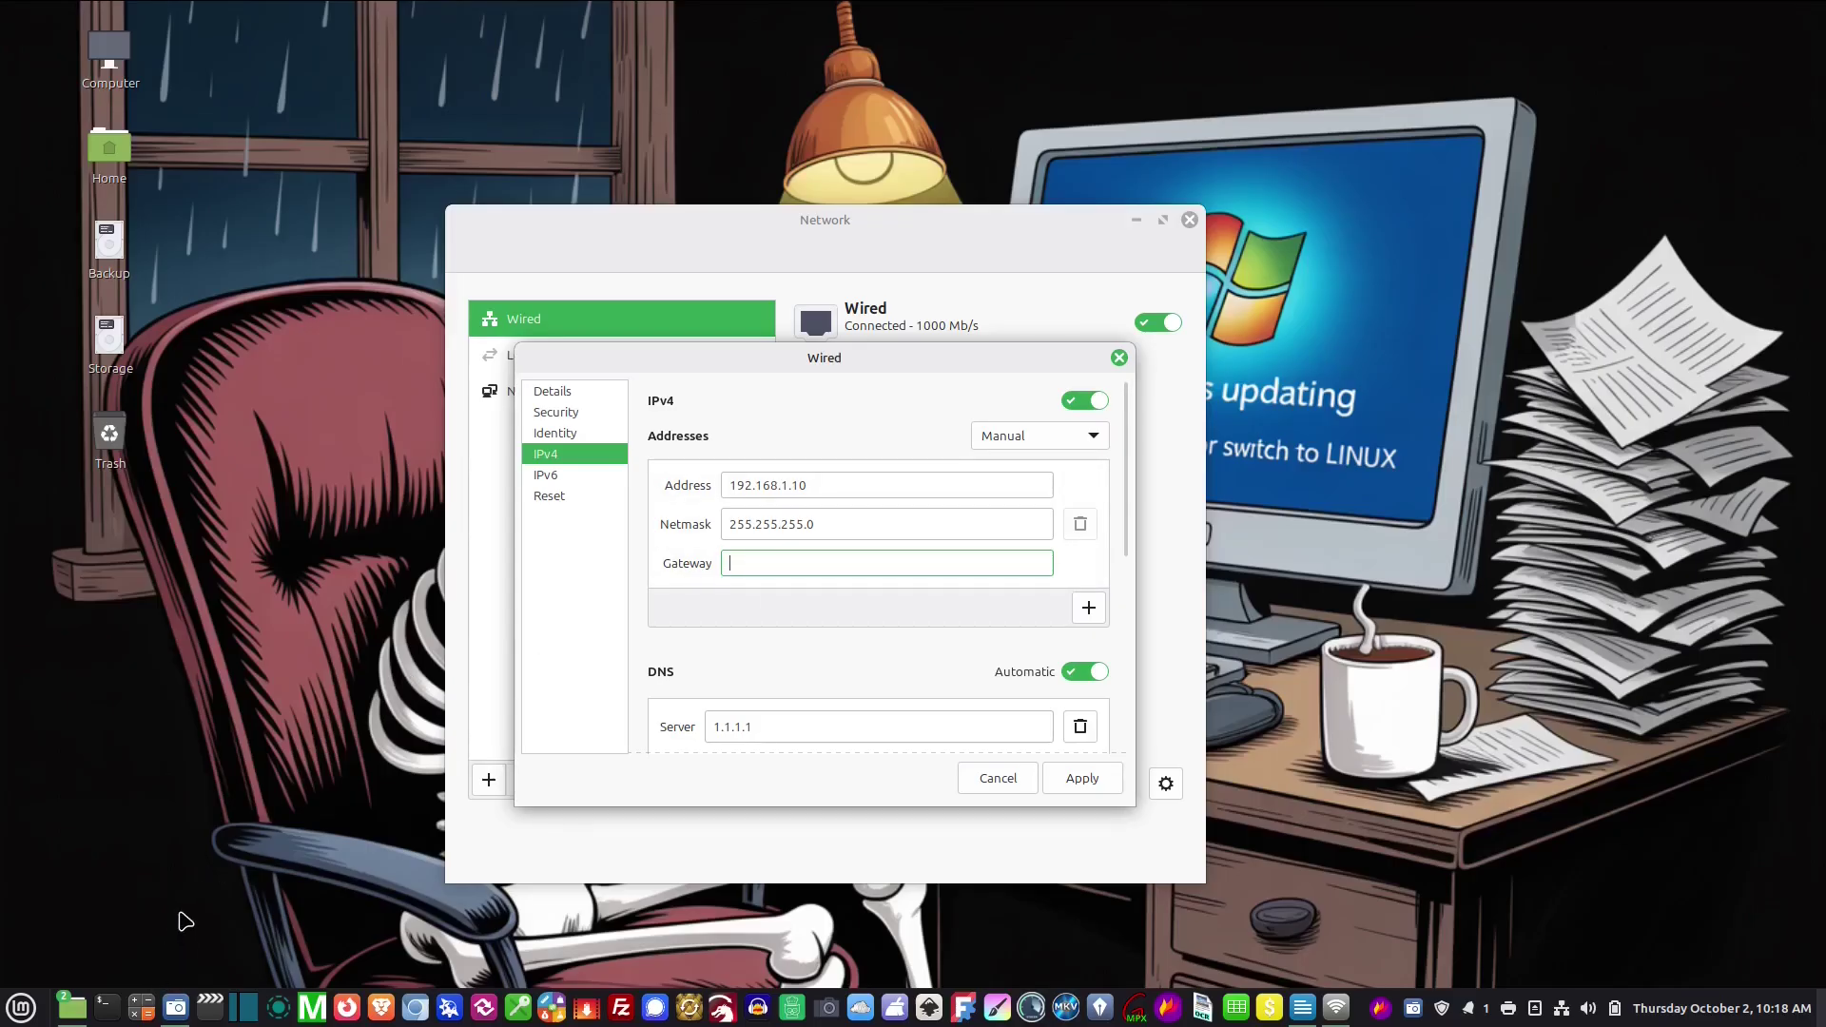
Launch Angry IP Scanner, review the 192.168.1.x results and select the gateway 192.168.1.1
{"action": "left_click", "coordinate": [21, 1007]}
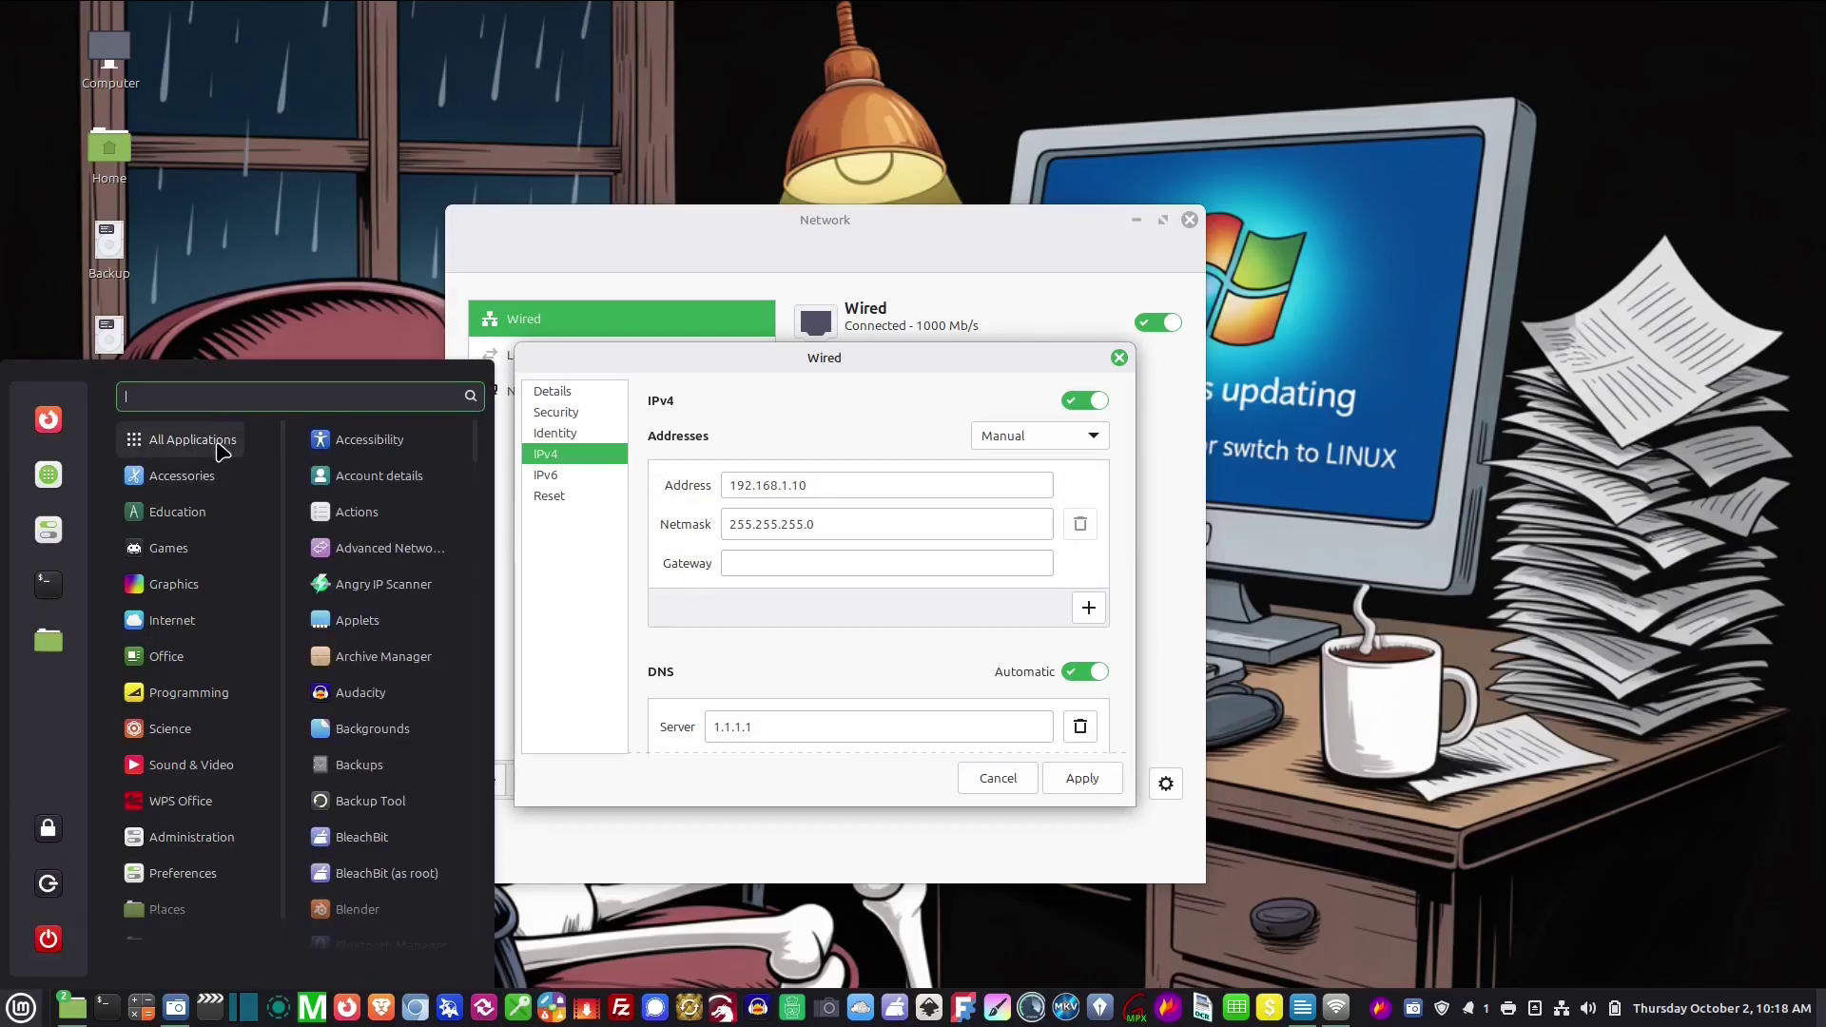
{"action": "type", "text": "IP"}
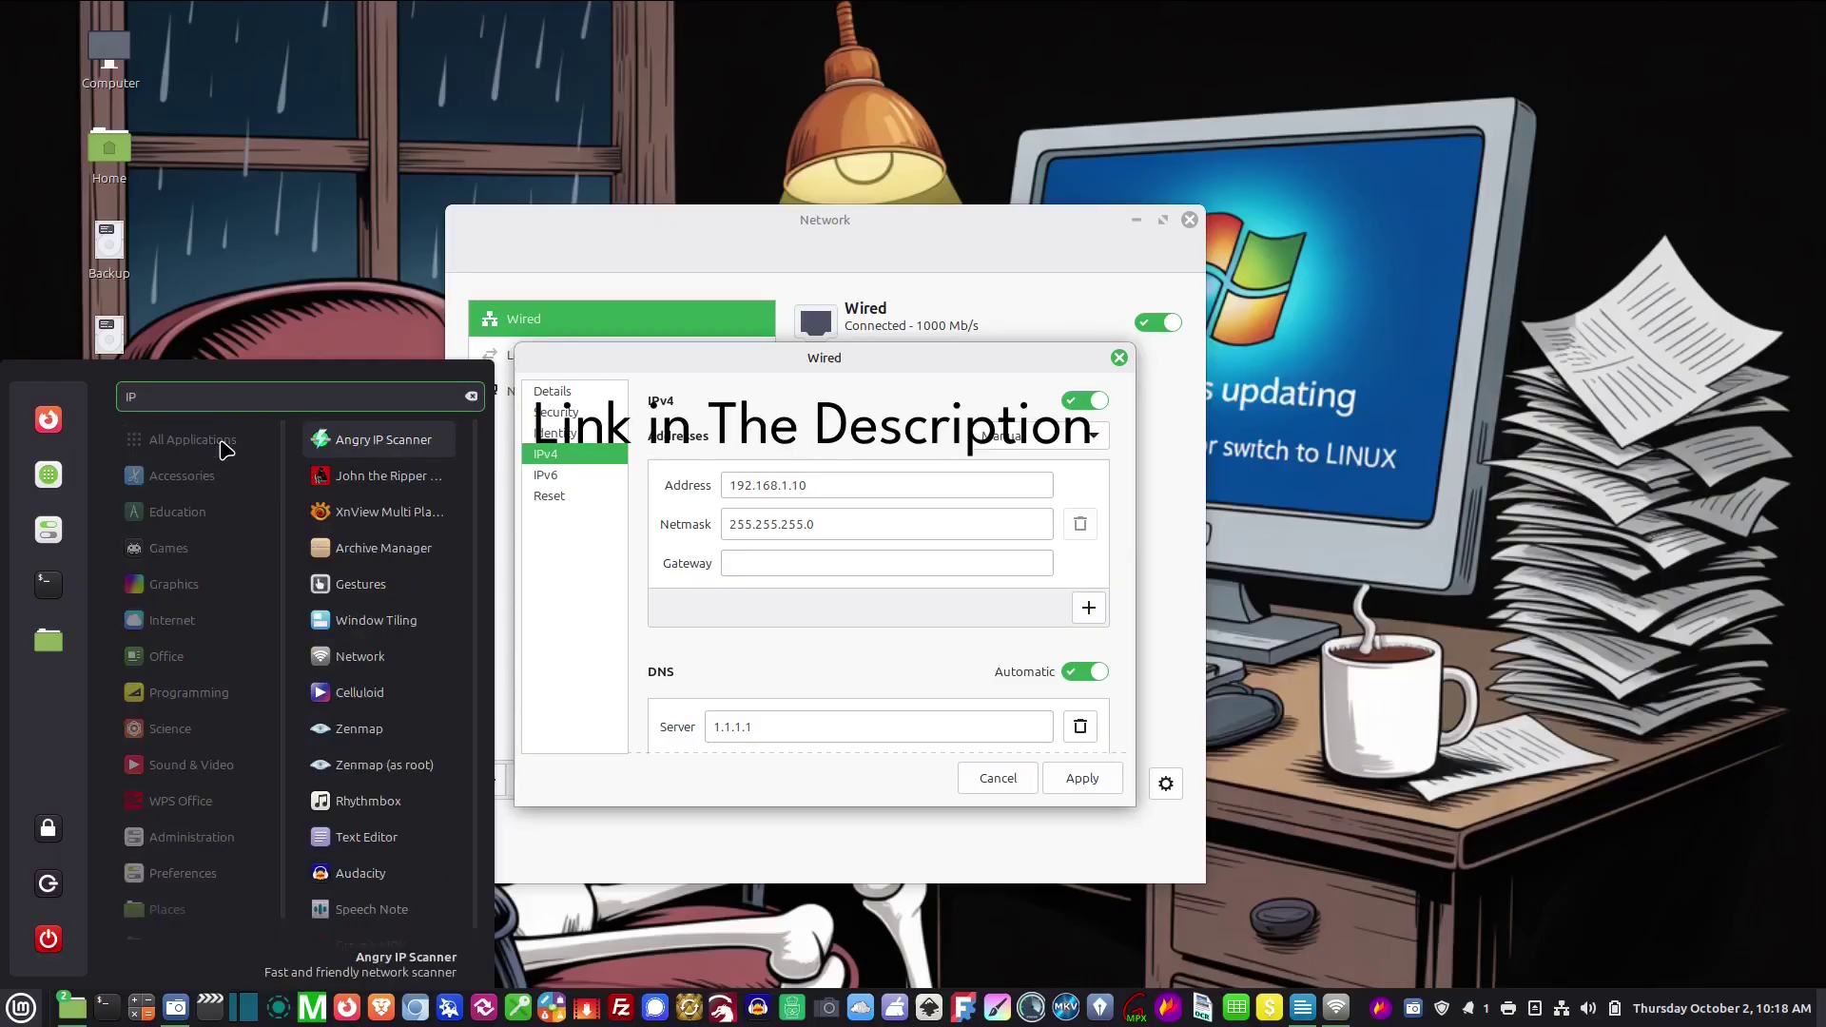
{"action": "left_click", "coordinate": [339, 443]}
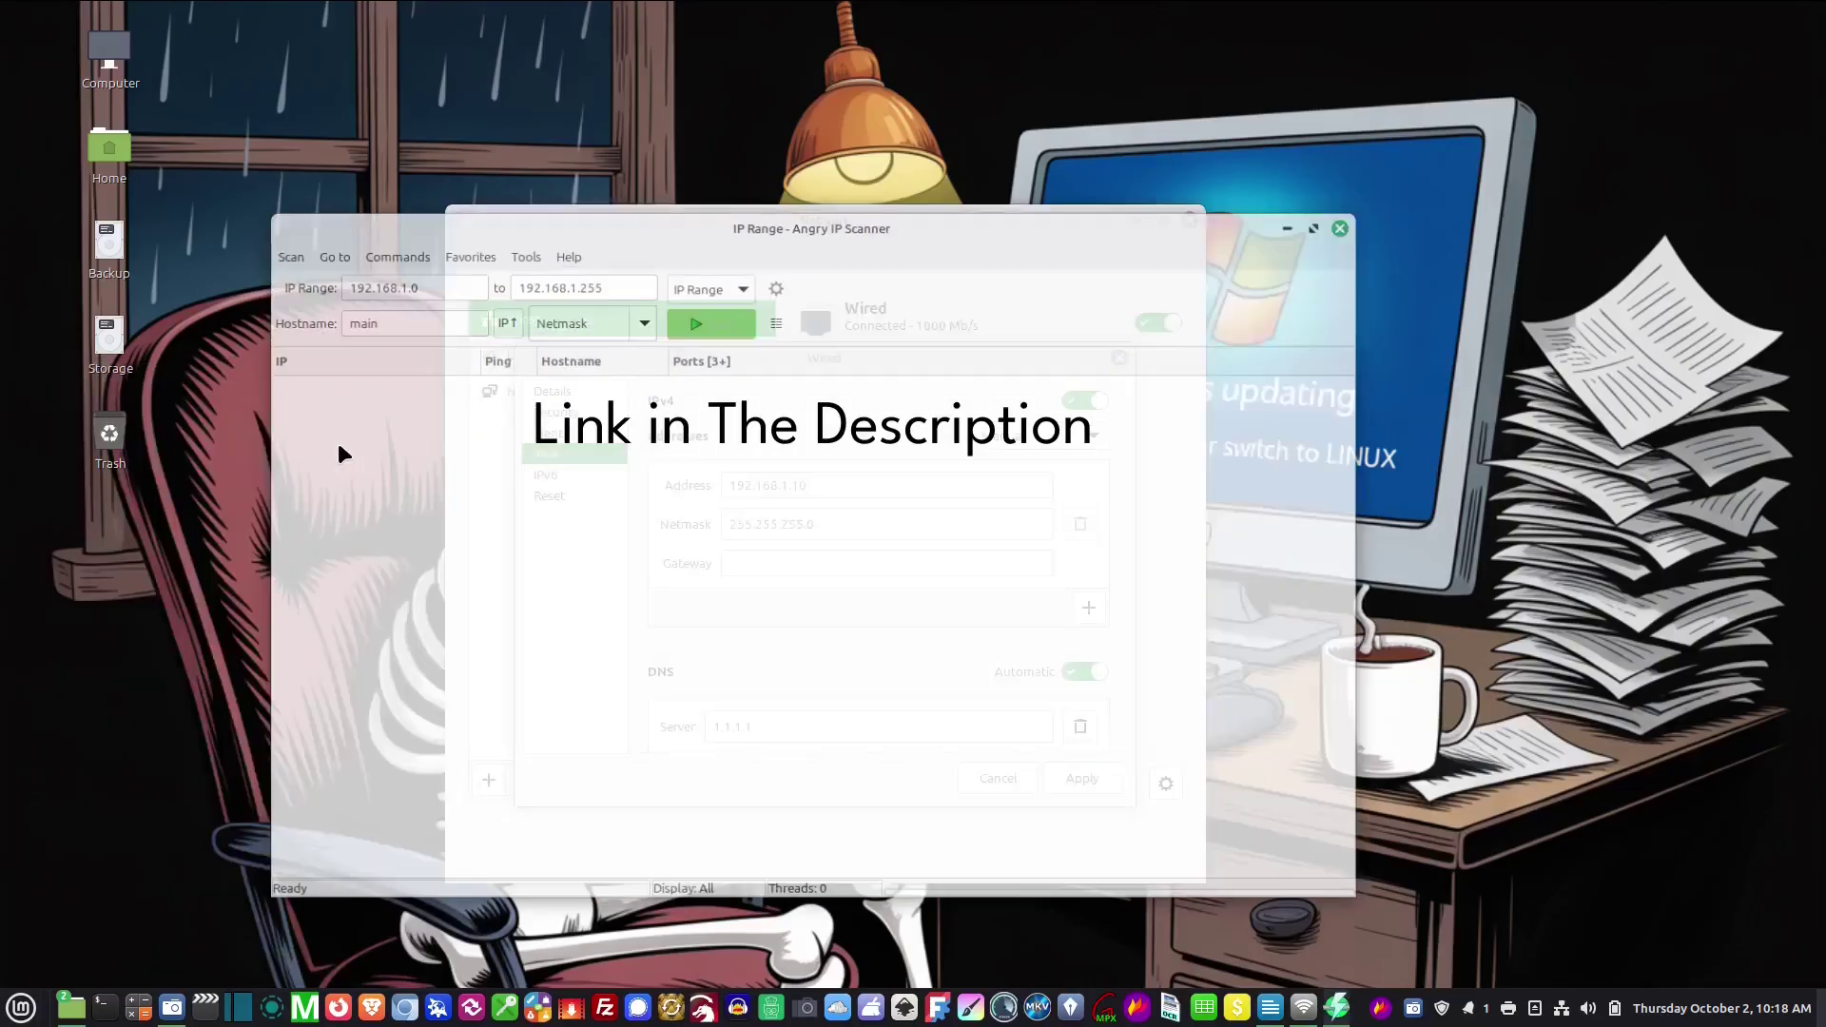
{"action": "left_click_drag", "start_coordinate": [831, 227], "coordinate": [908, 243]}
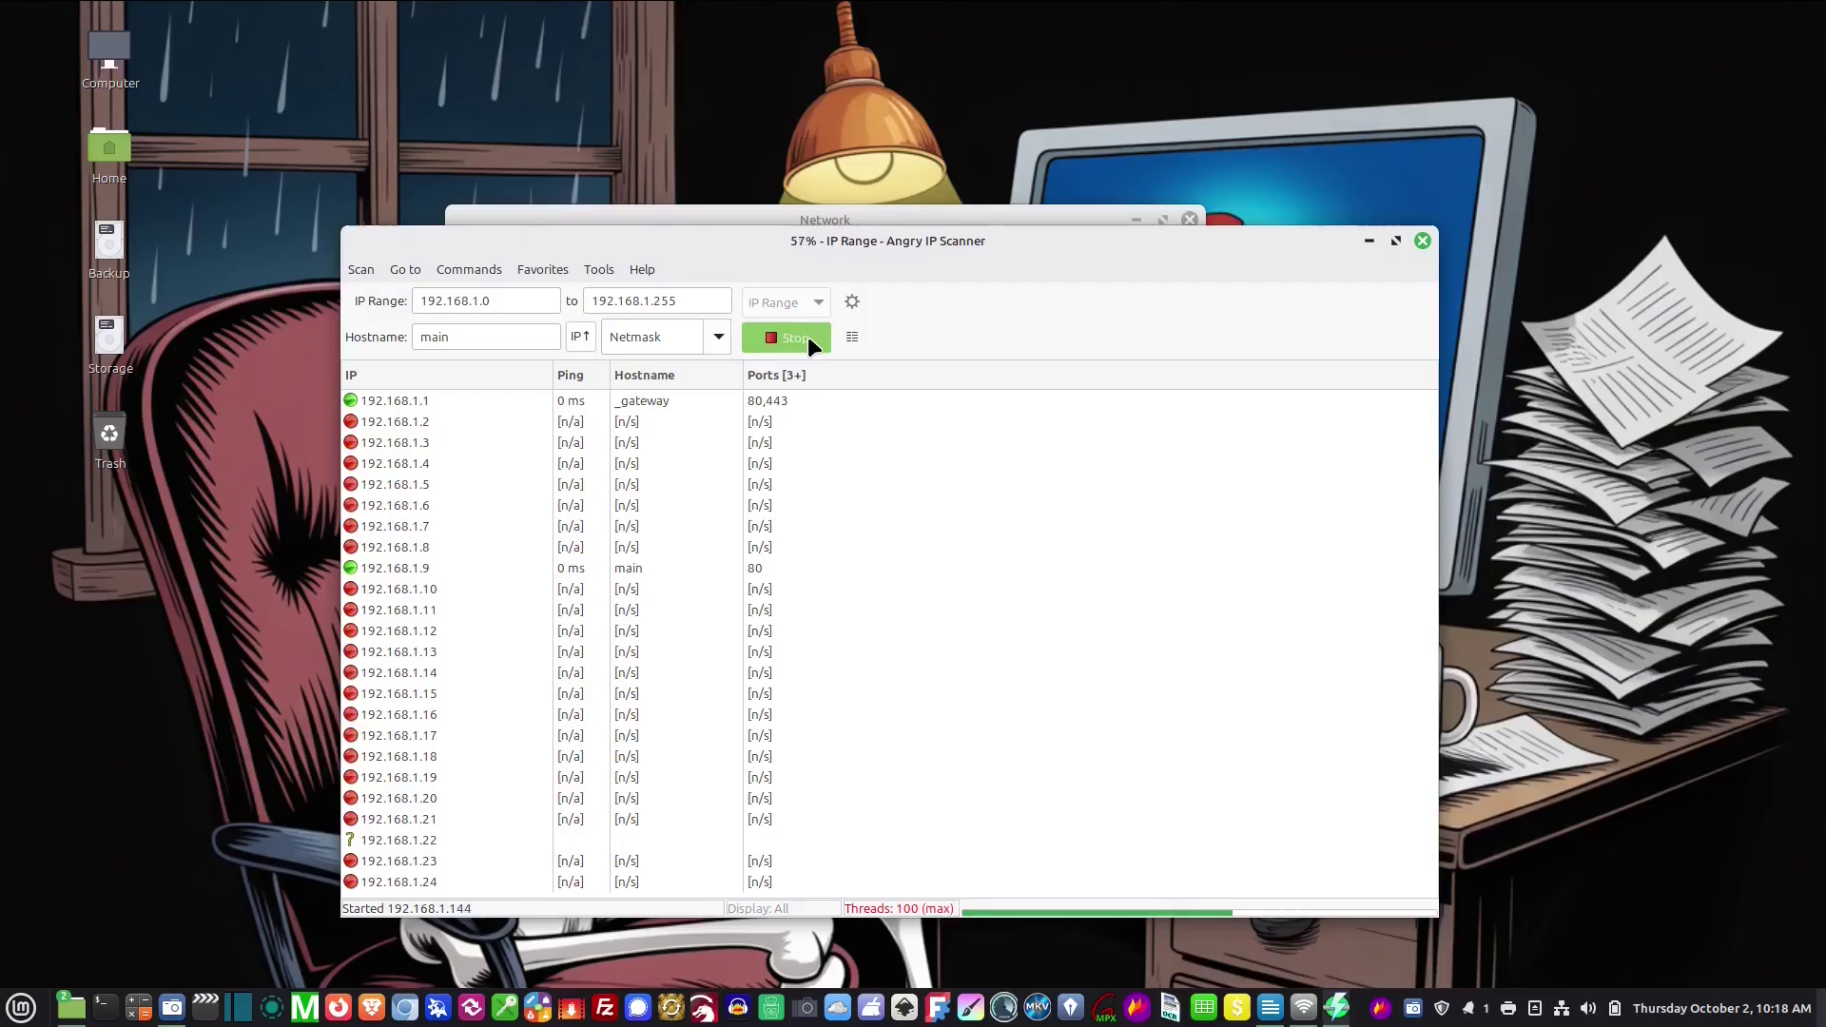
{"action": "scroll", "coordinate": [510, 591], "scroll_direction": "down", "scroll_amount": 2}
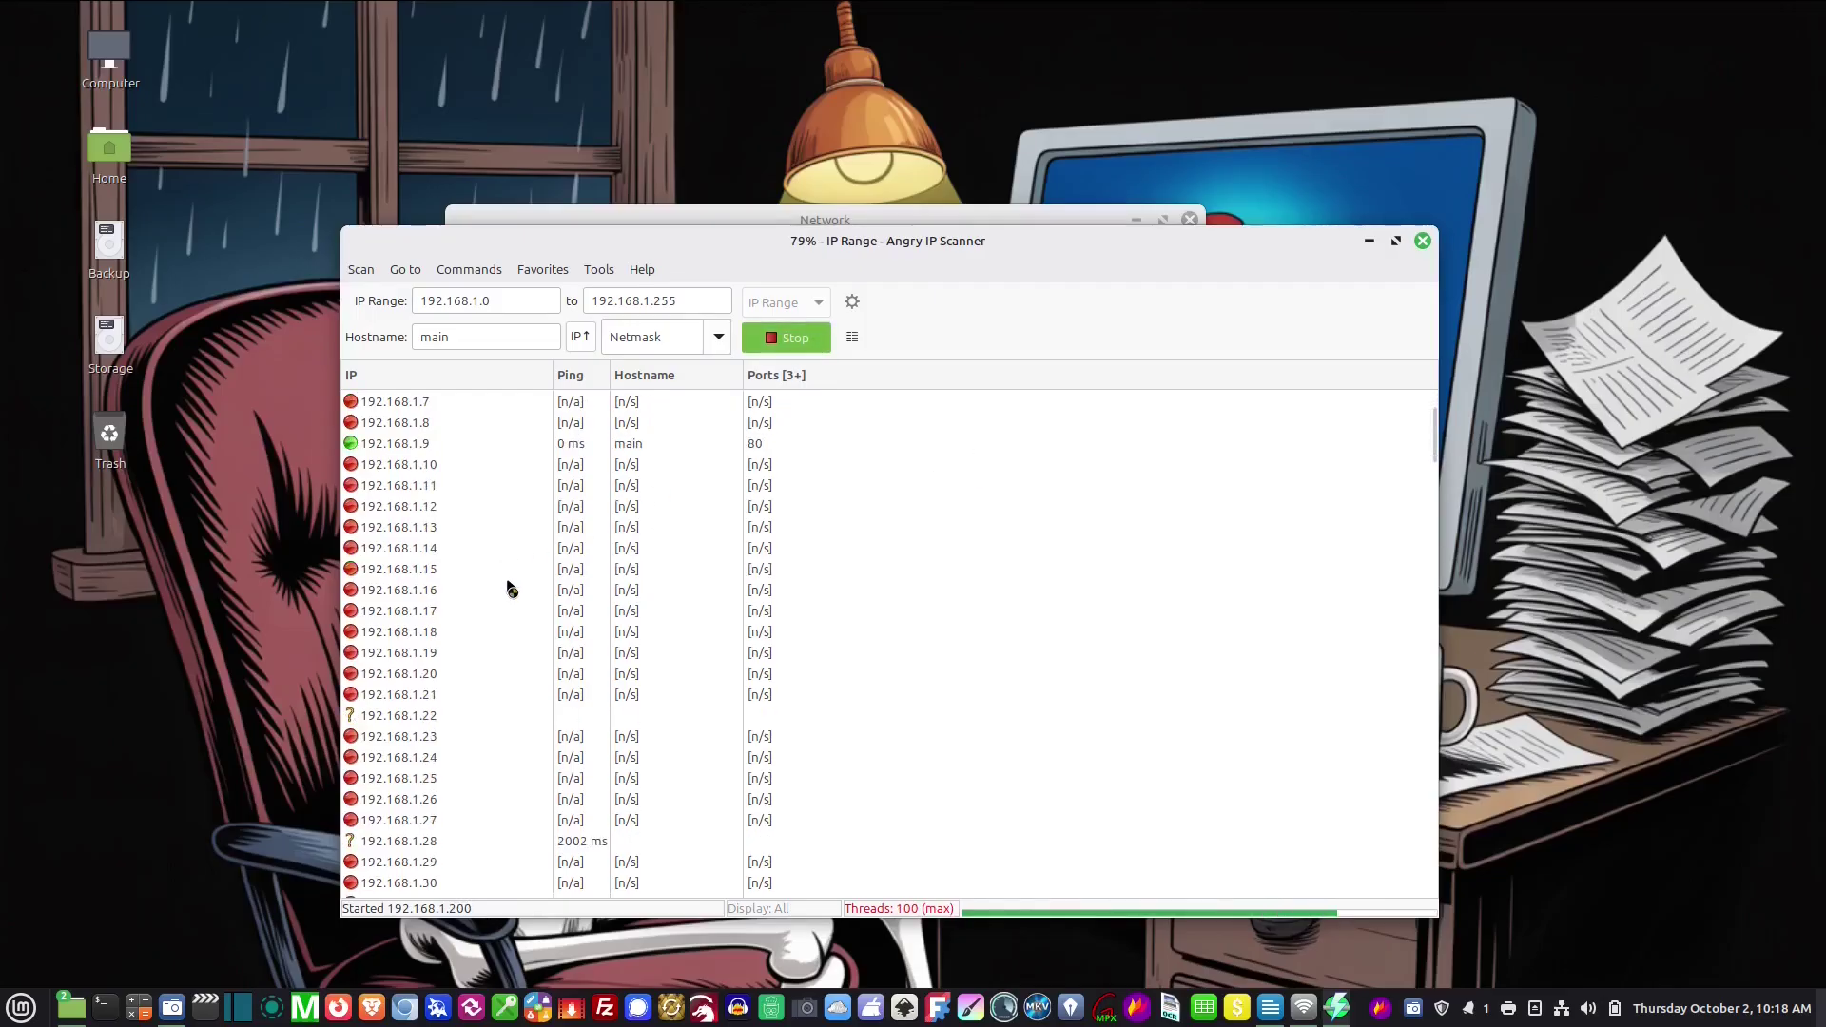
{"action": "scroll", "coordinate": [519, 590], "scroll_direction": "up", "scroll_amount": 2}
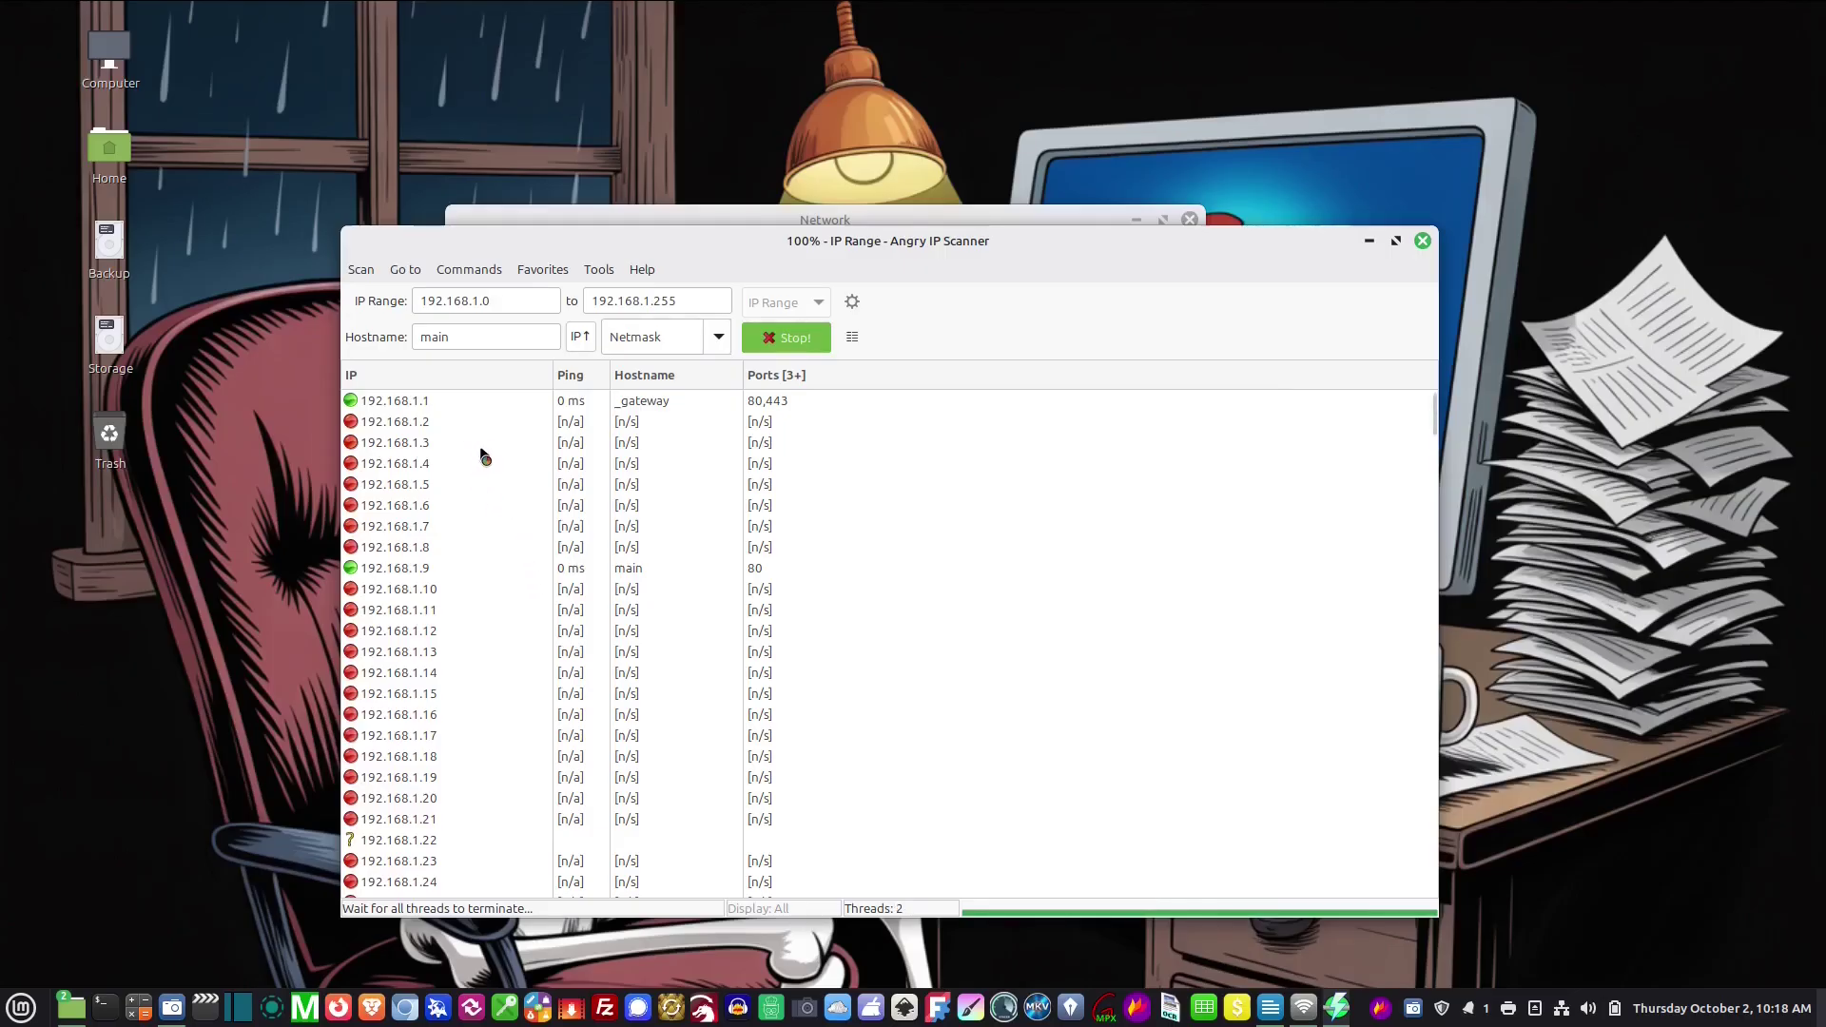
{"action": "left_click", "coordinate": [430, 404]}
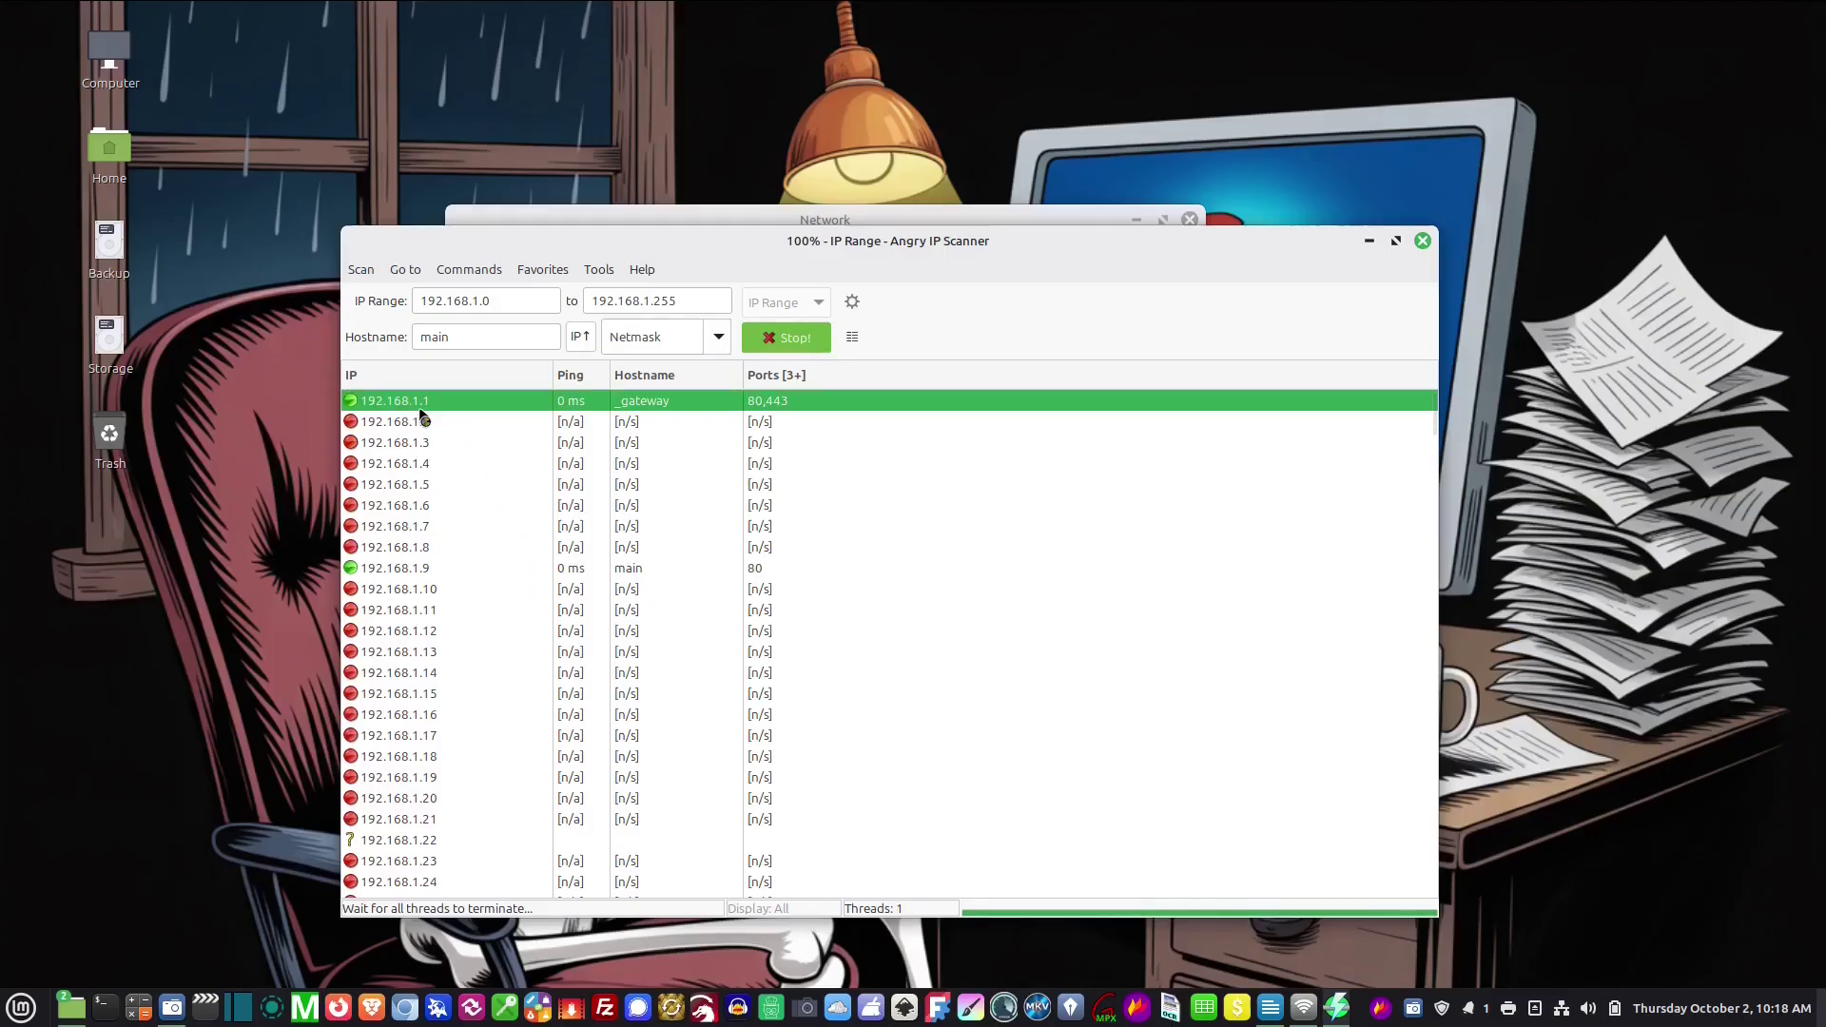
{"action": "left_click", "coordinate": [413, 567]}
{"action": "left_click", "coordinate": [949, 690]}
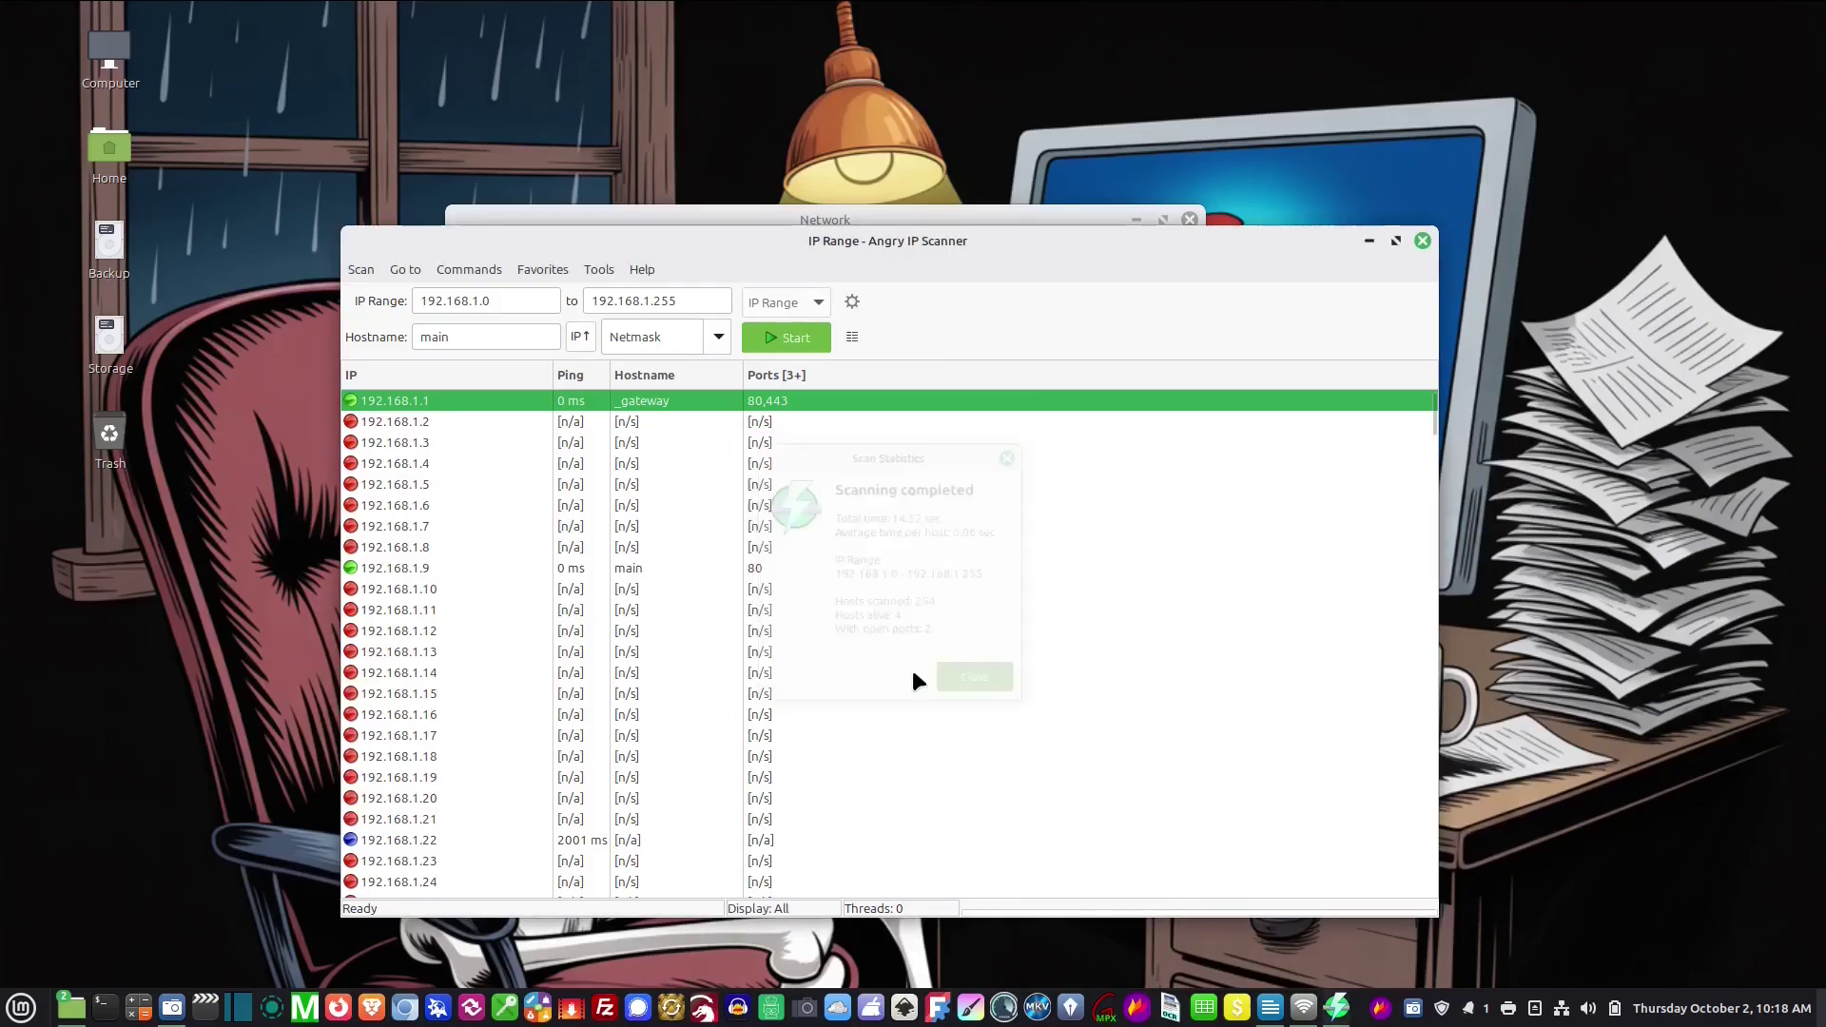
Locate the main computer at 192.168.1.9 and the MEDIA computer at 192.168.1.28
{"action": "left_click", "coordinate": [458, 569]}
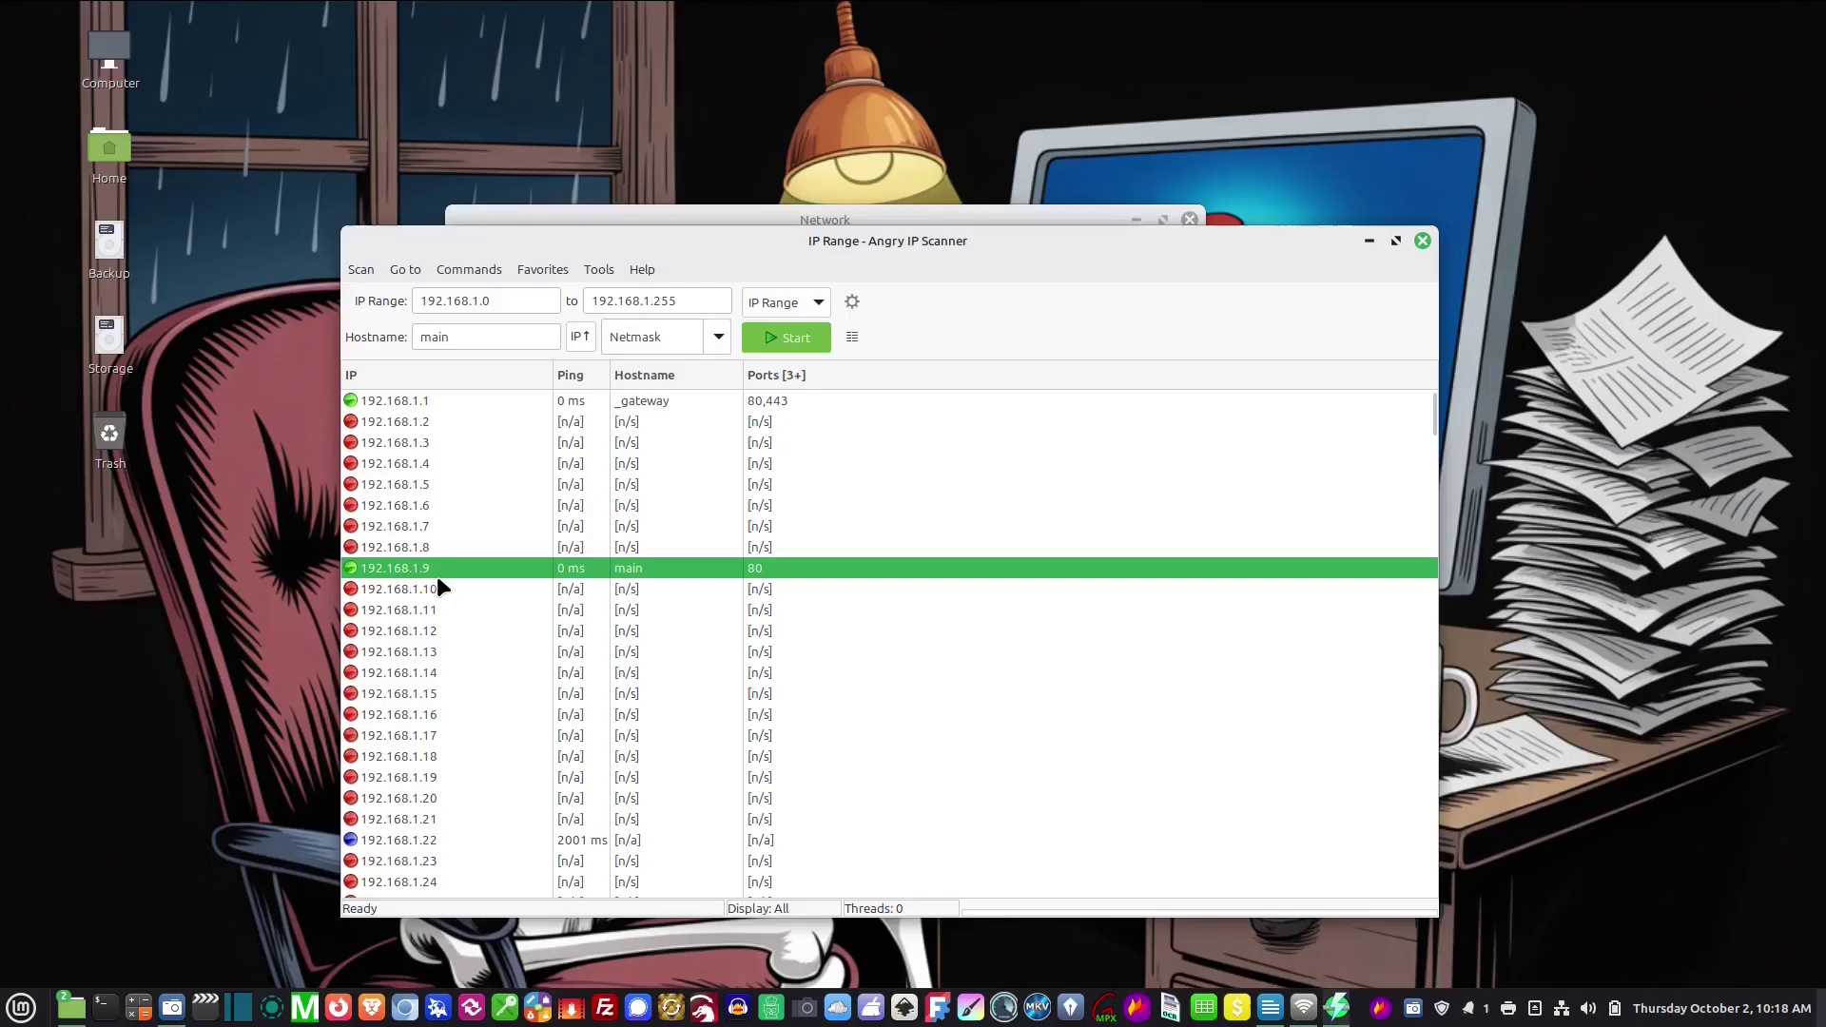
{"action": "scroll", "coordinate": [437, 580], "scroll_direction": "down", "scroll_amount": 3}
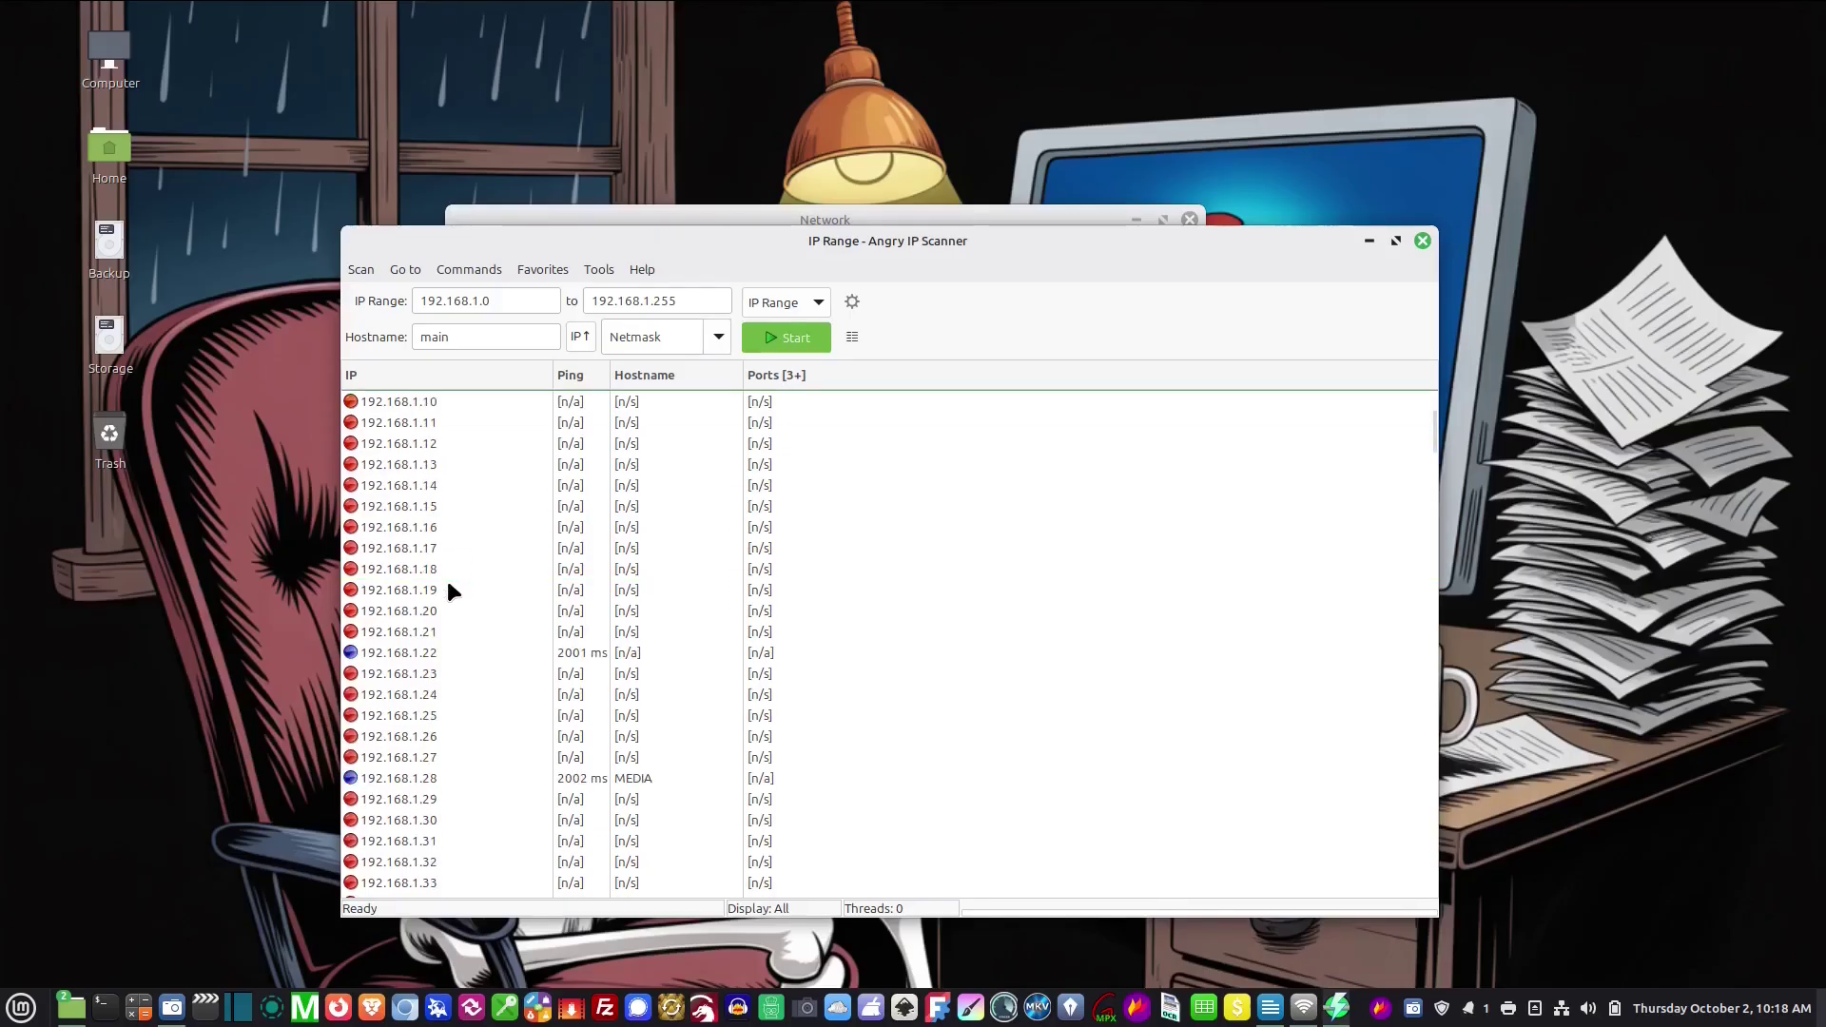
{"action": "scroll", "coordinate": [449, 586], "scroll_direction": "down", "scroll_amount": 14}
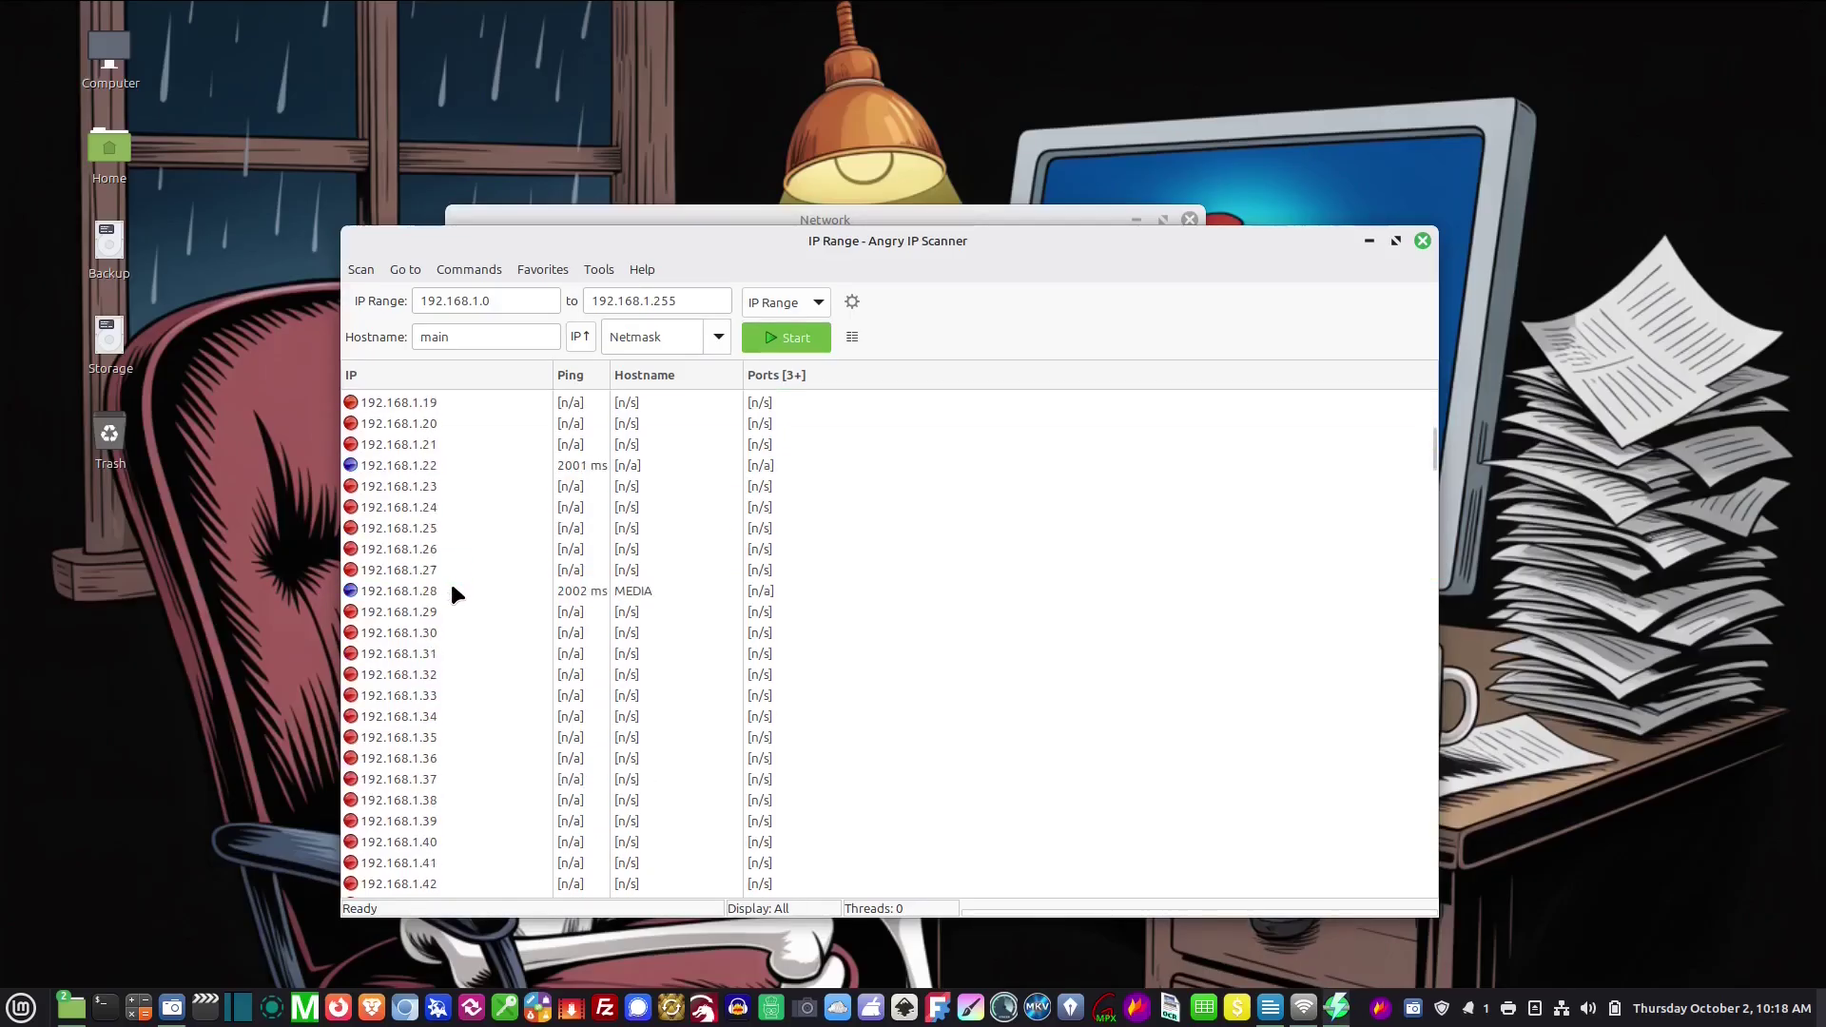
{"action": "scroll", "coordinate": [459, 590], "scroll_direction": "up", "scroll_amount": 11}
{"action": "left_click", "coordinate": [430, 591]}
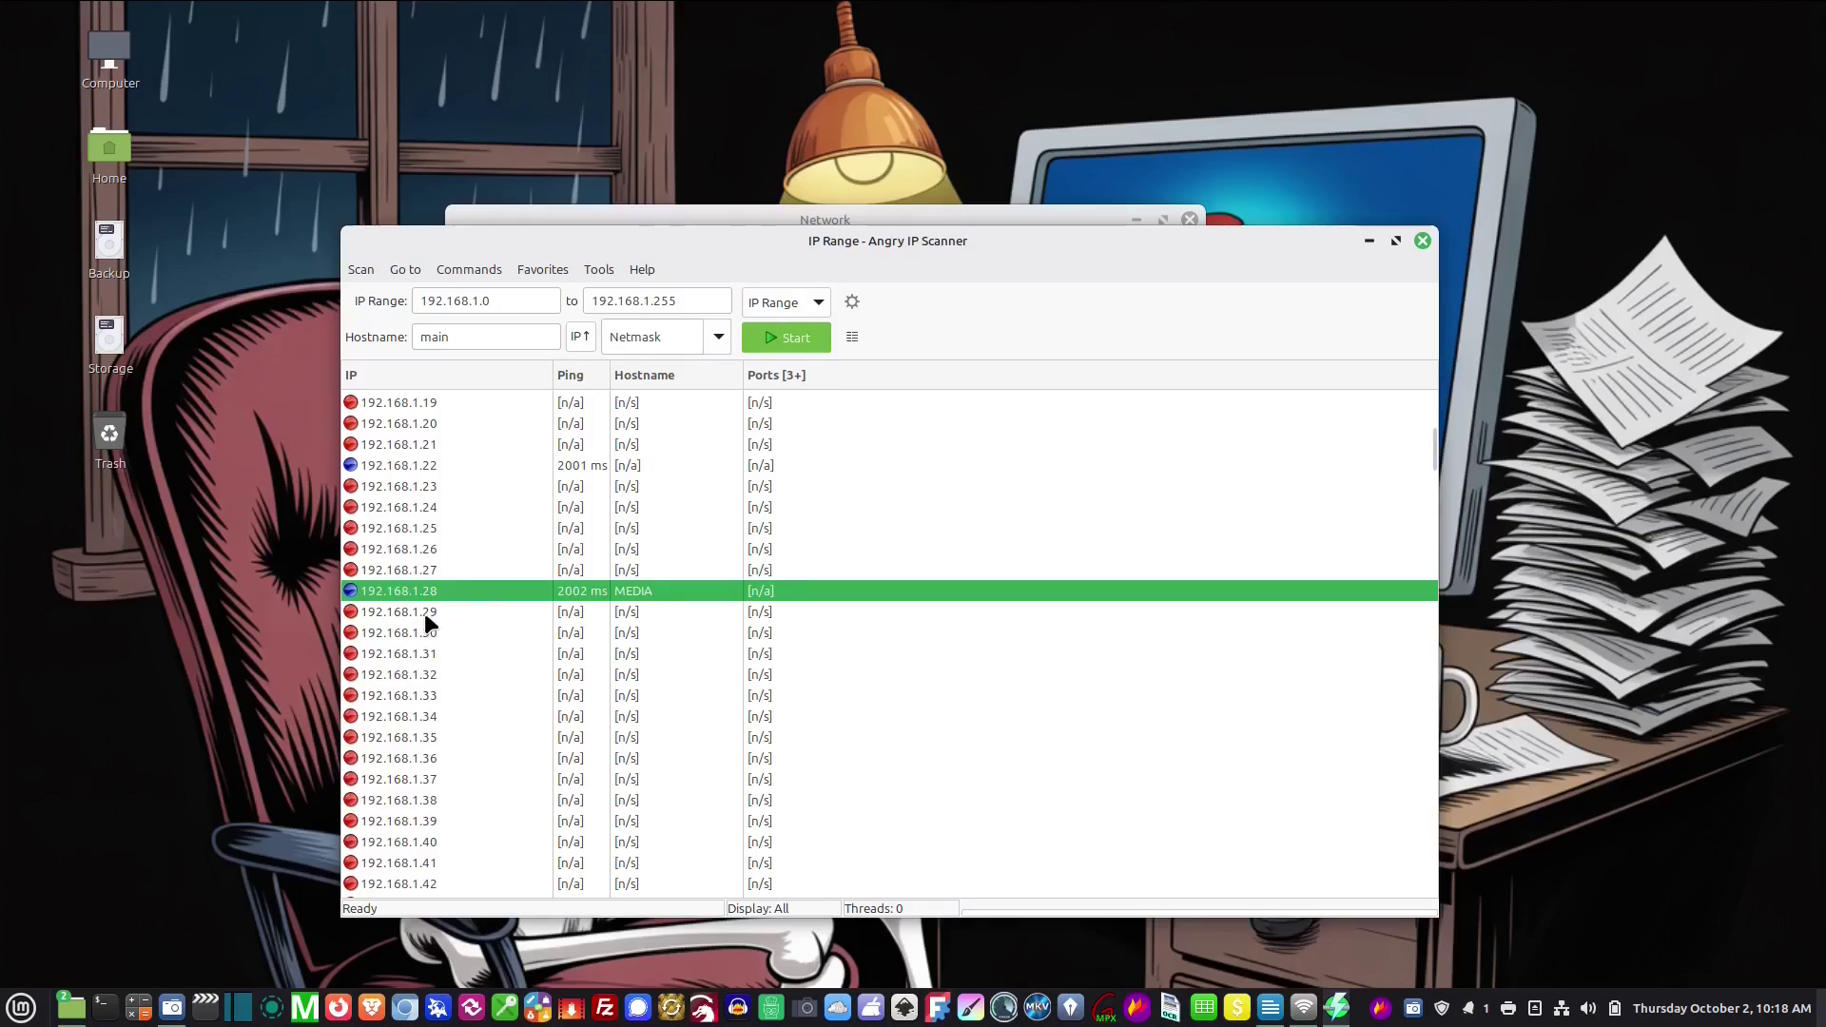
{"action": "scroll", "coordinate": [430, 614], "scroll_direction": "up", "scroll_amount": 6}
{"action": "scroll", "coordinate": [443, 614], "scroll_direction": "down", "scroll_amount": 5}
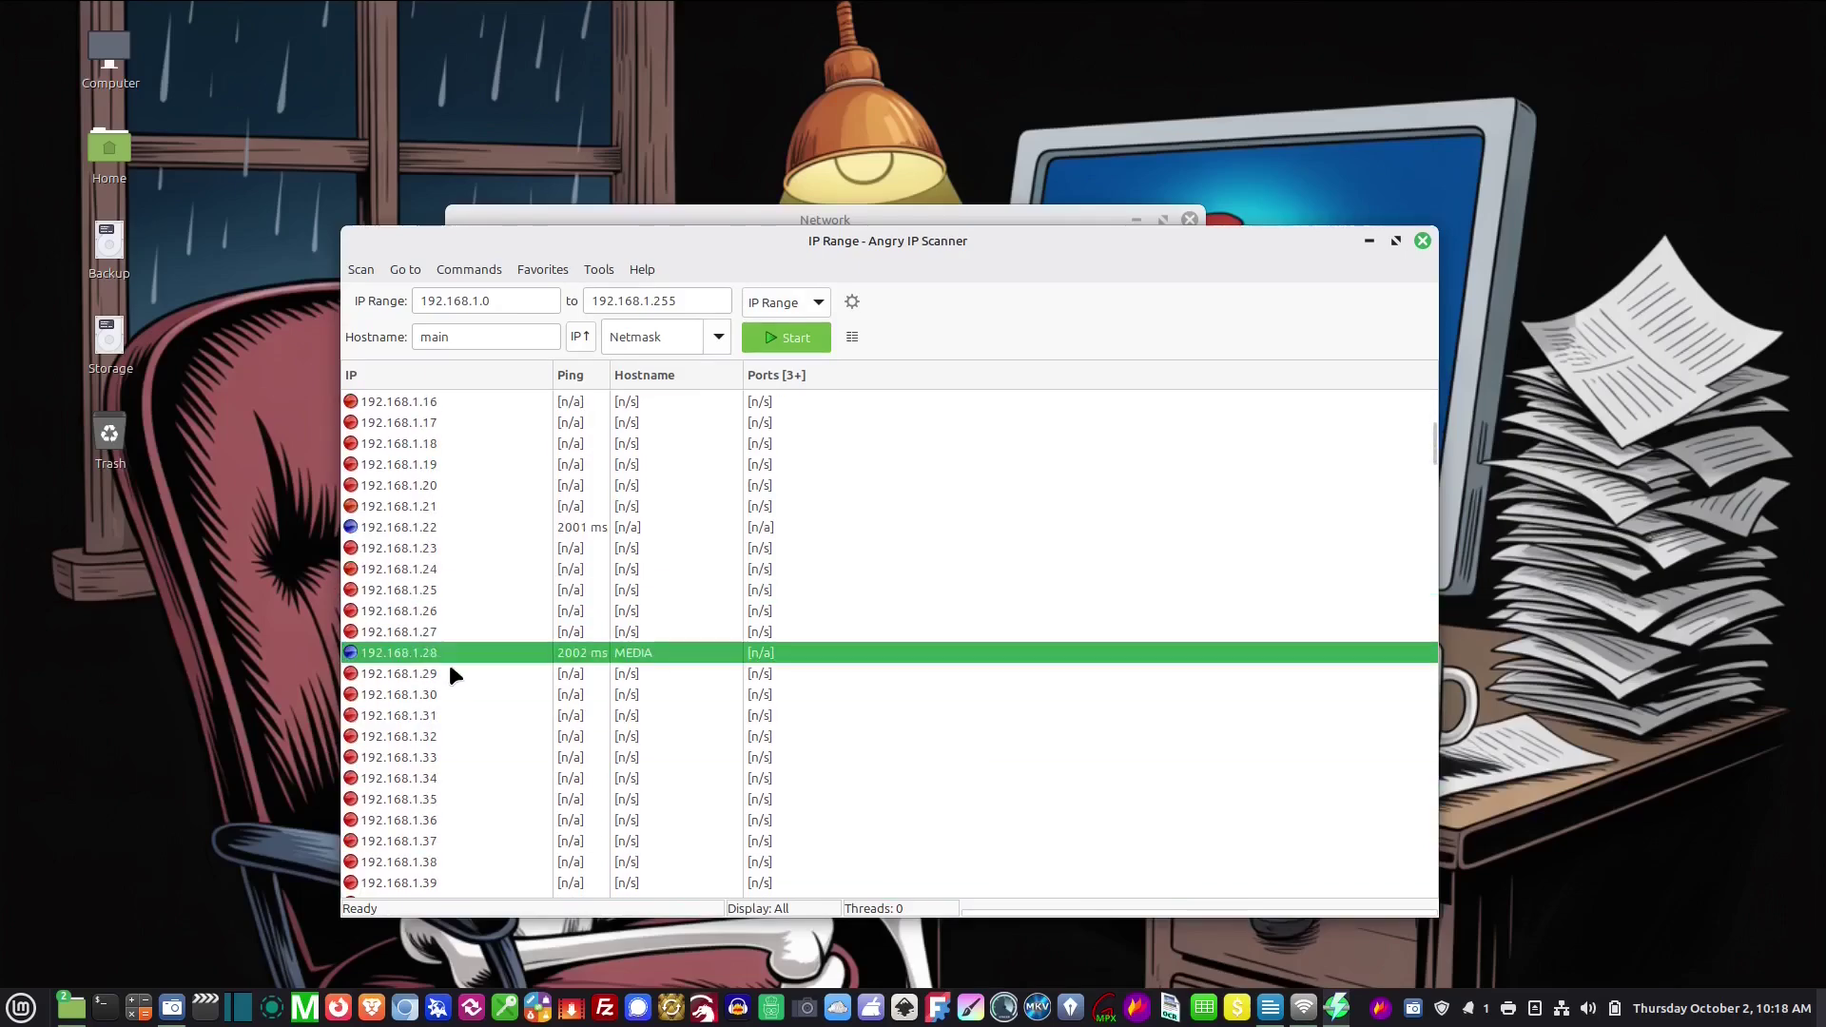
{"action": "scroll", "coordinate": [449, 664], "scroll_direction": "up", "scroll_amount": 5}
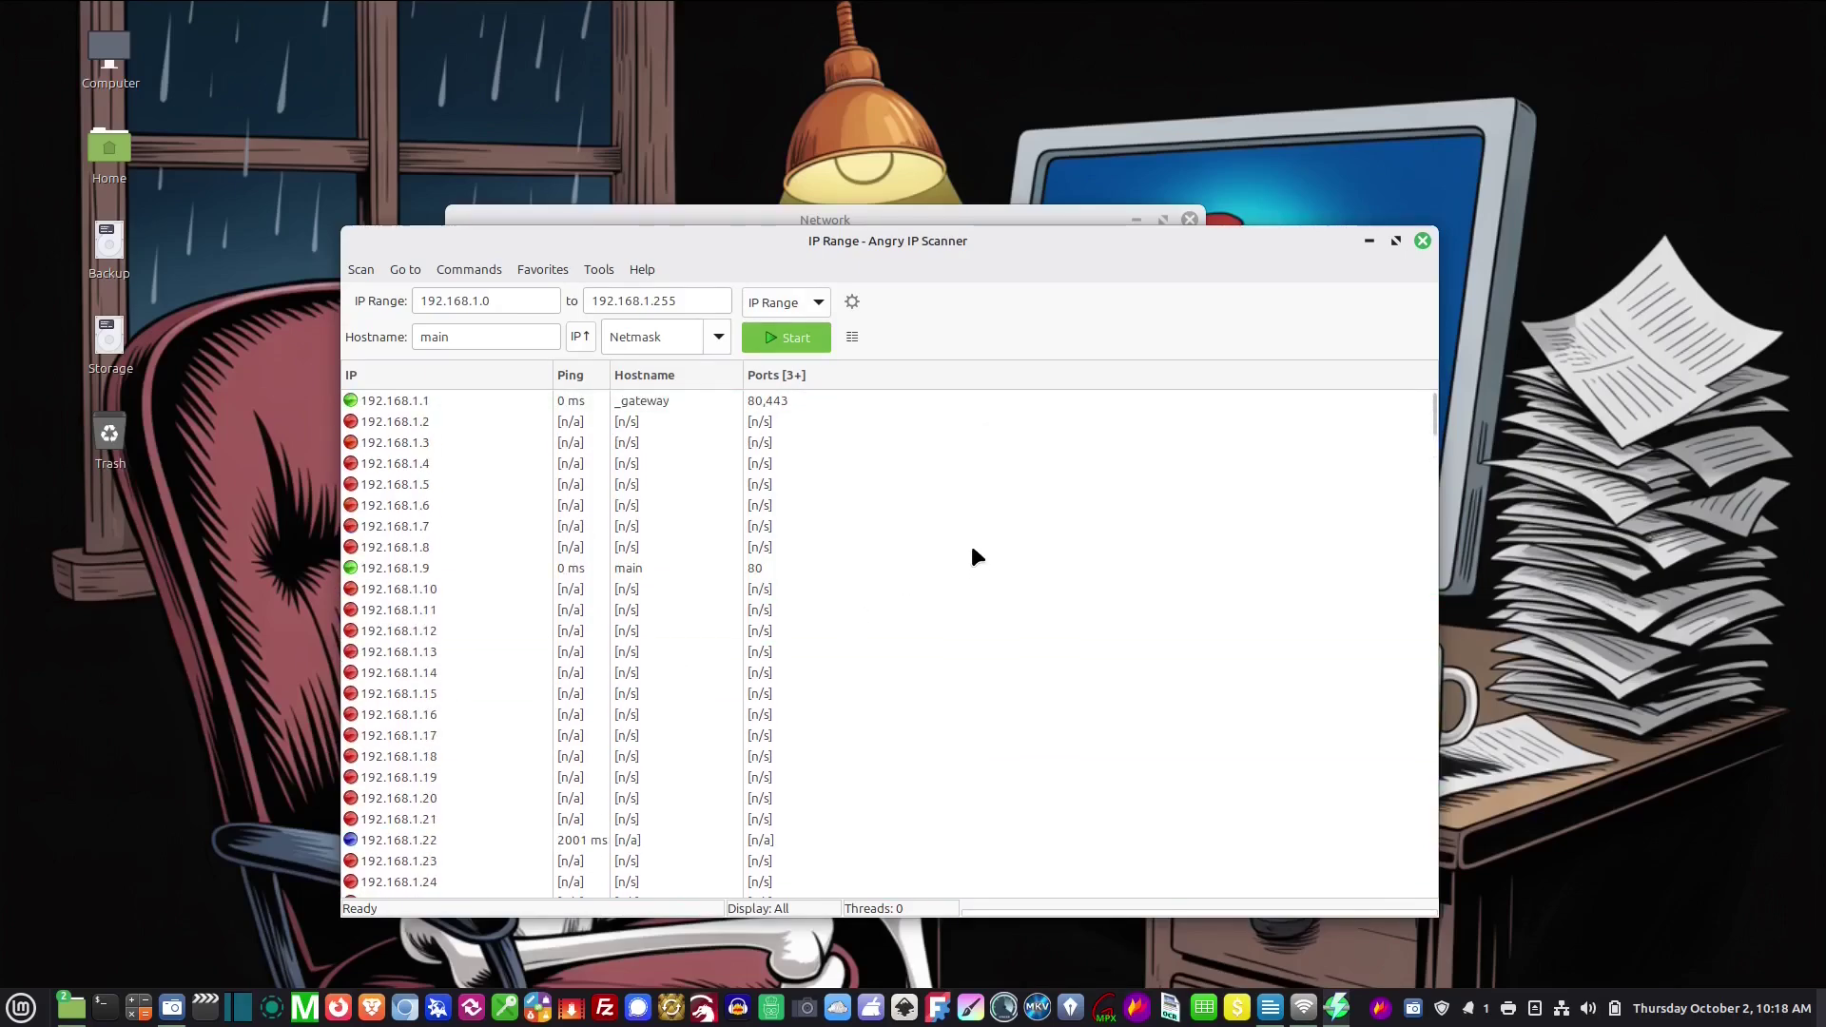
{"action": "scroll", "coordinate": [392, 458], "scroll_direction": "down", "scroll_amount": 1}
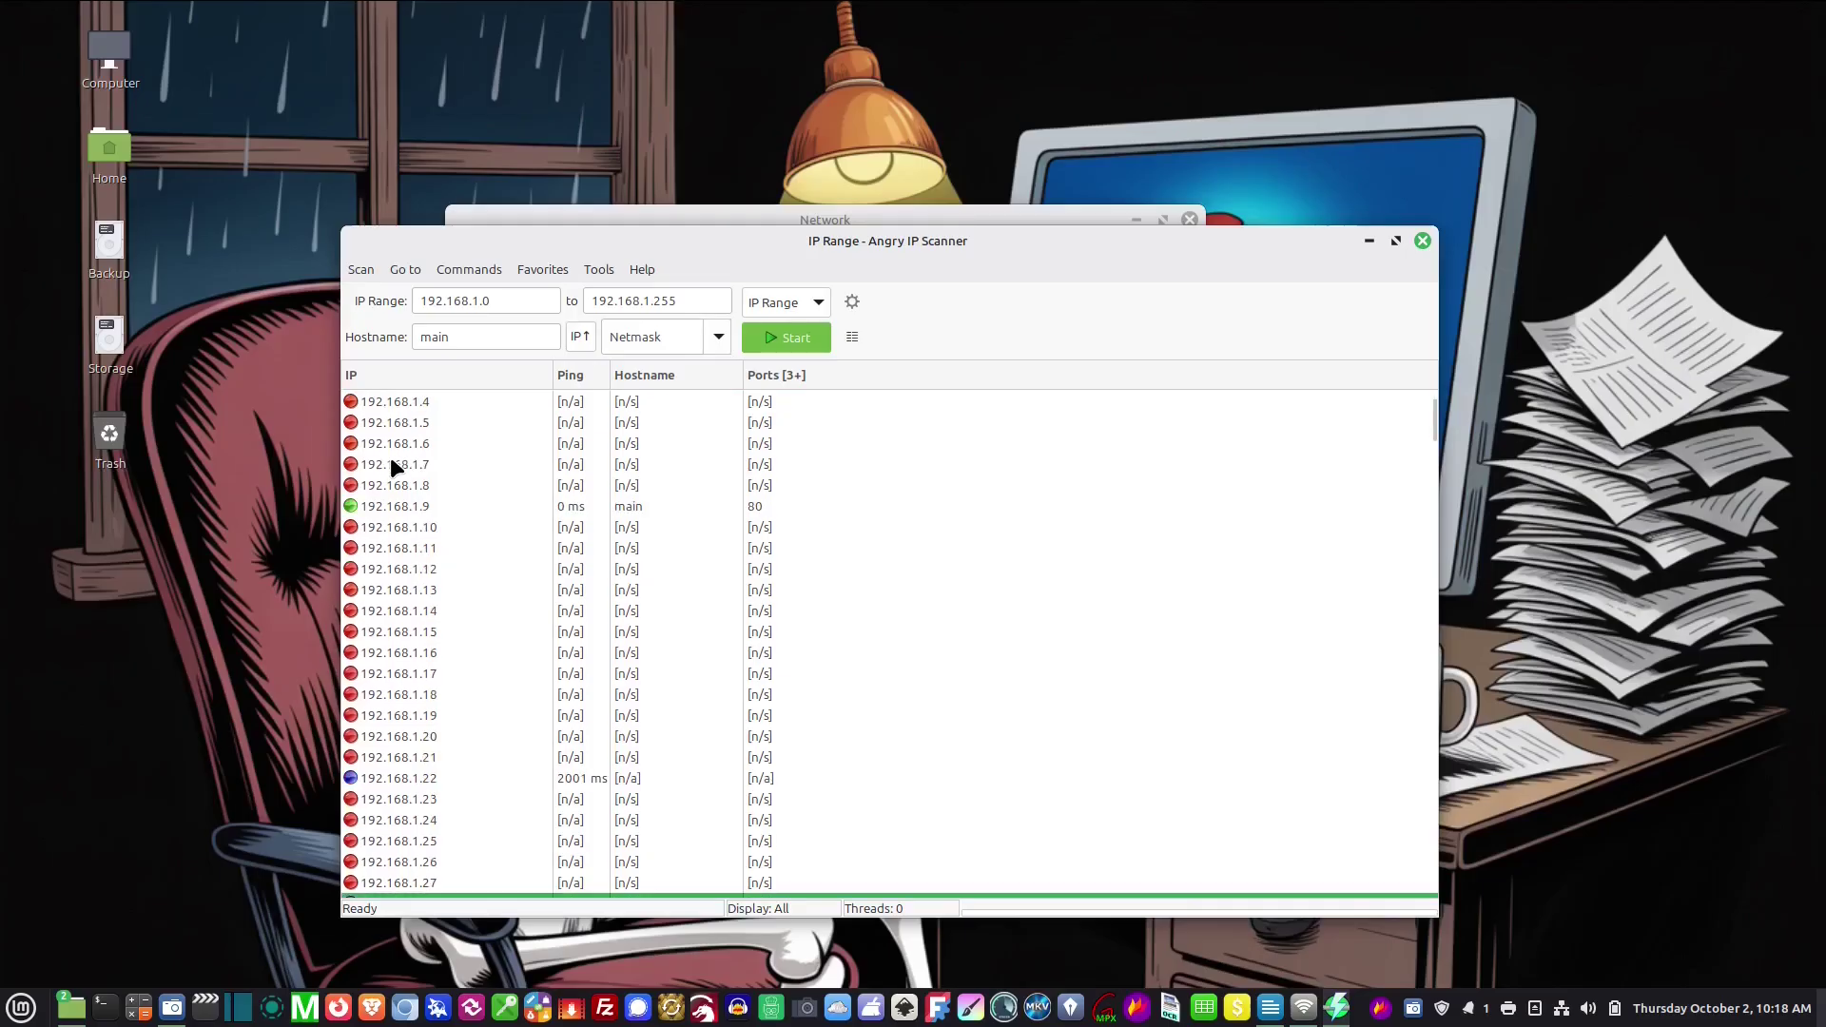
{"action": "left_click", "coordinate": [422, 508]}
{"action": "scroll", "coordinate": [549, 611], "scroll_direction": "up", "scroll_amount": 1}
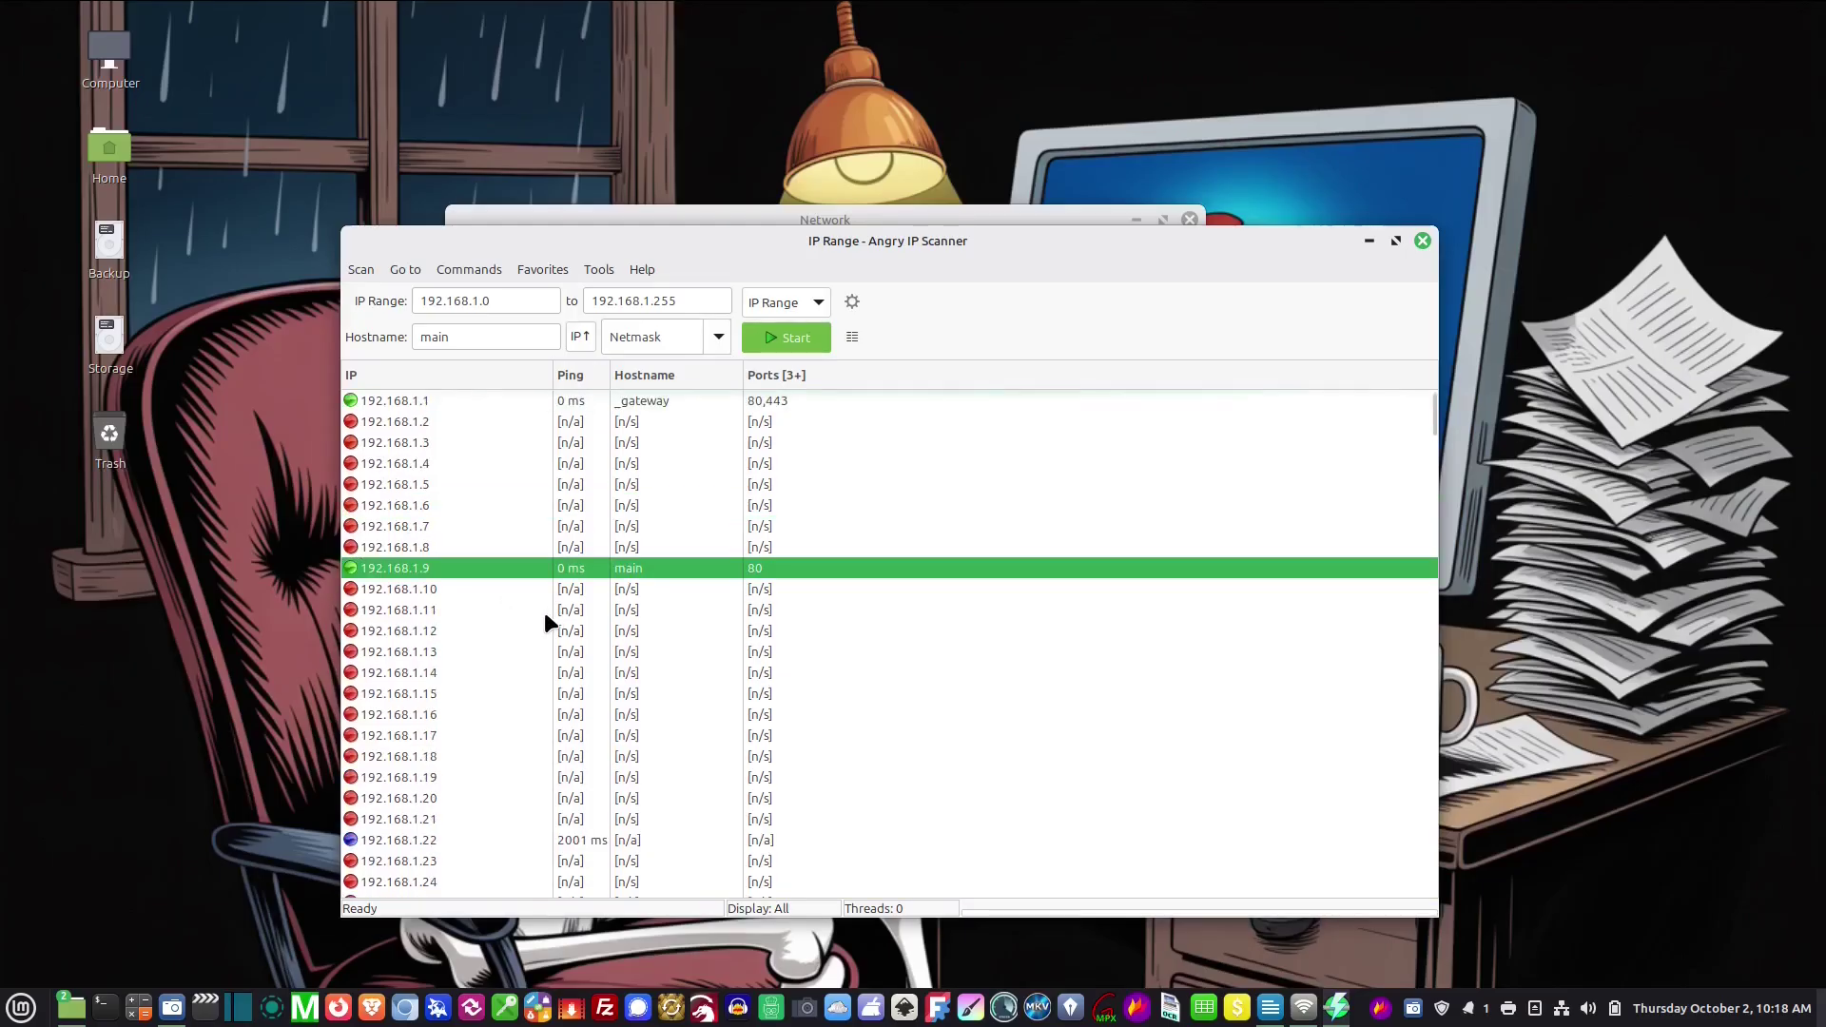
{"action": "left_click_drag", "start_coordinate": [728, 240], "coordinate": [756, 302]}
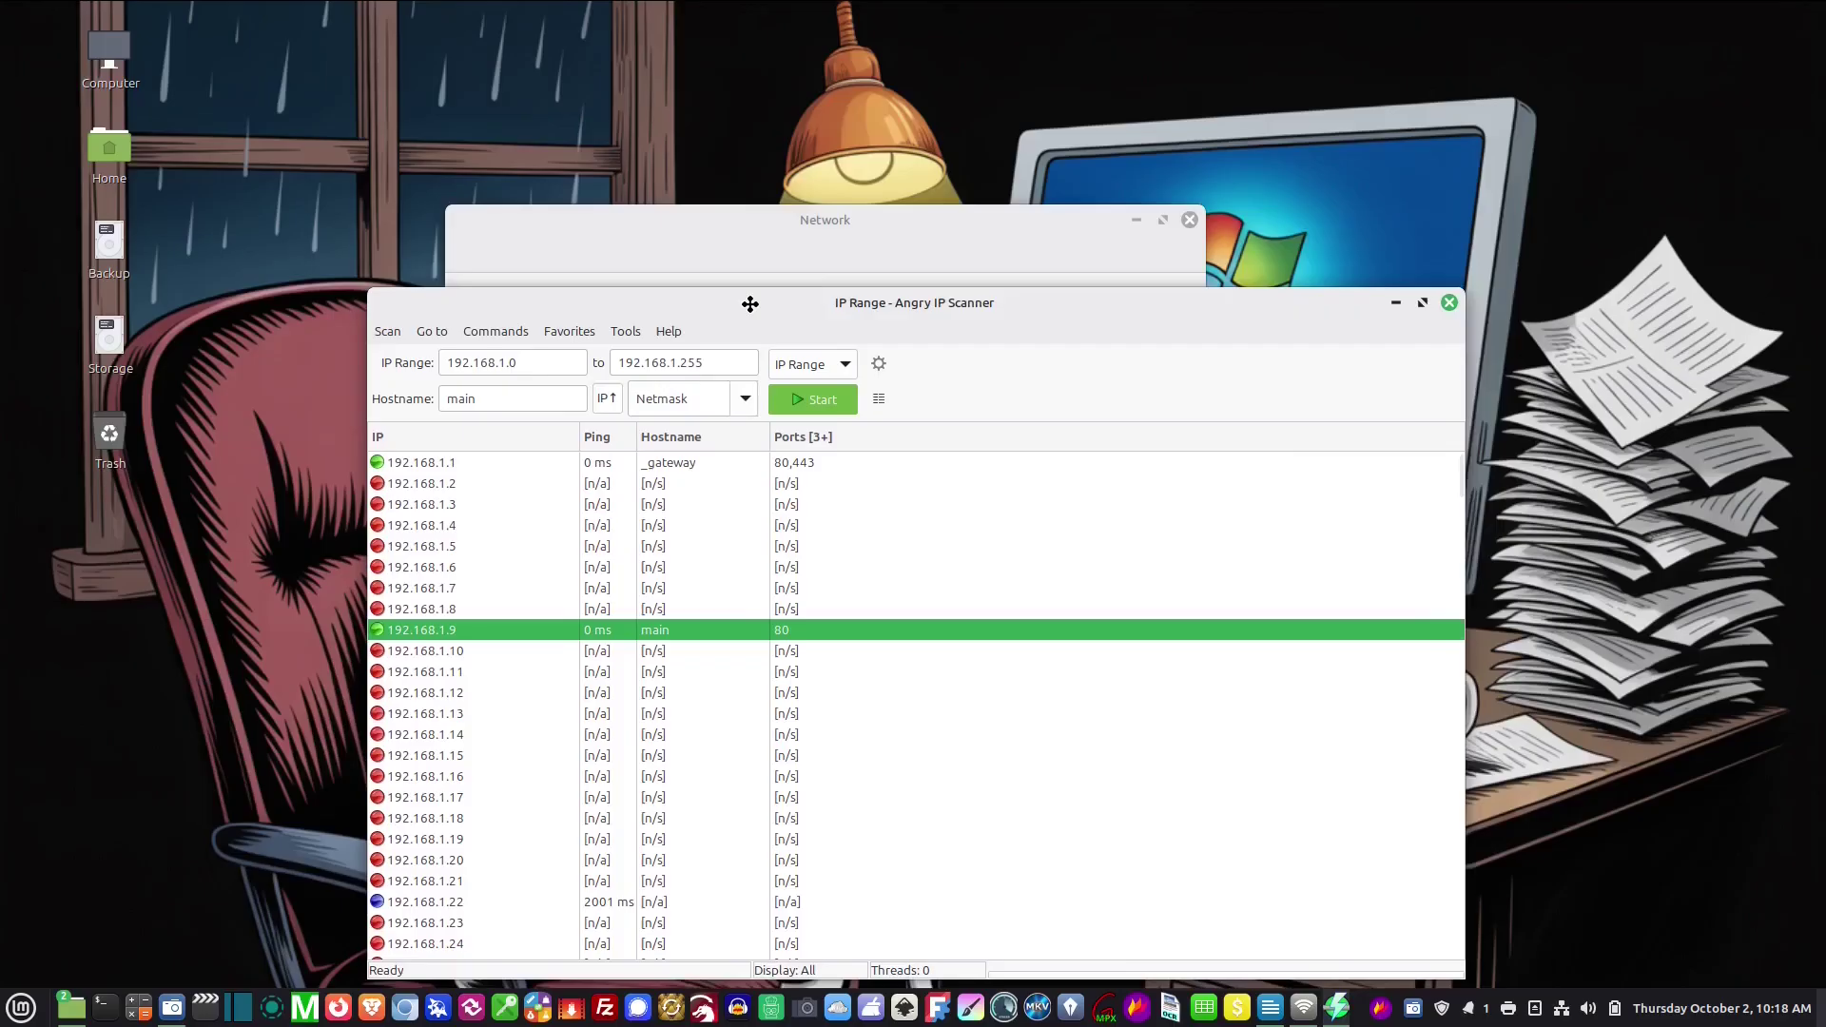
Enter gateway 192.168.1.1 in the wired IPv4 settings and apply them
{"action": "left_click", "coordinate": [464, 462]}
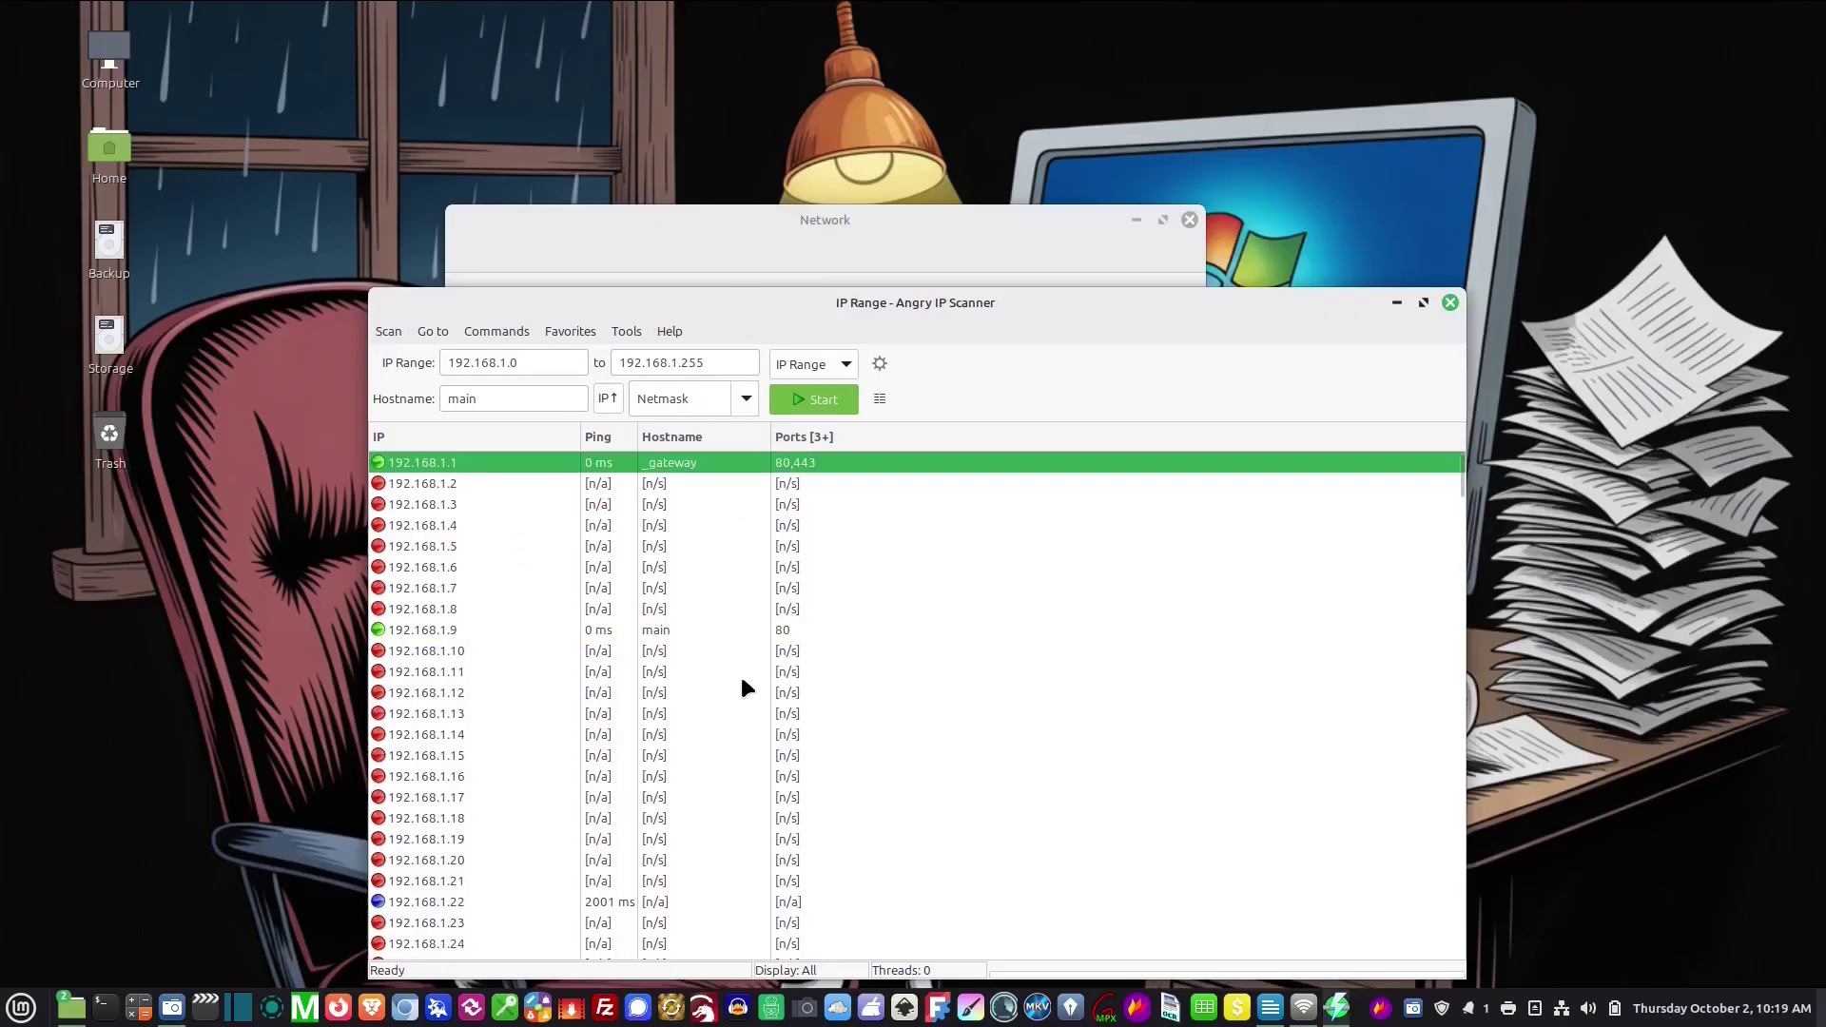
{"action": "left_click", "coordinate": [1451, 303]}
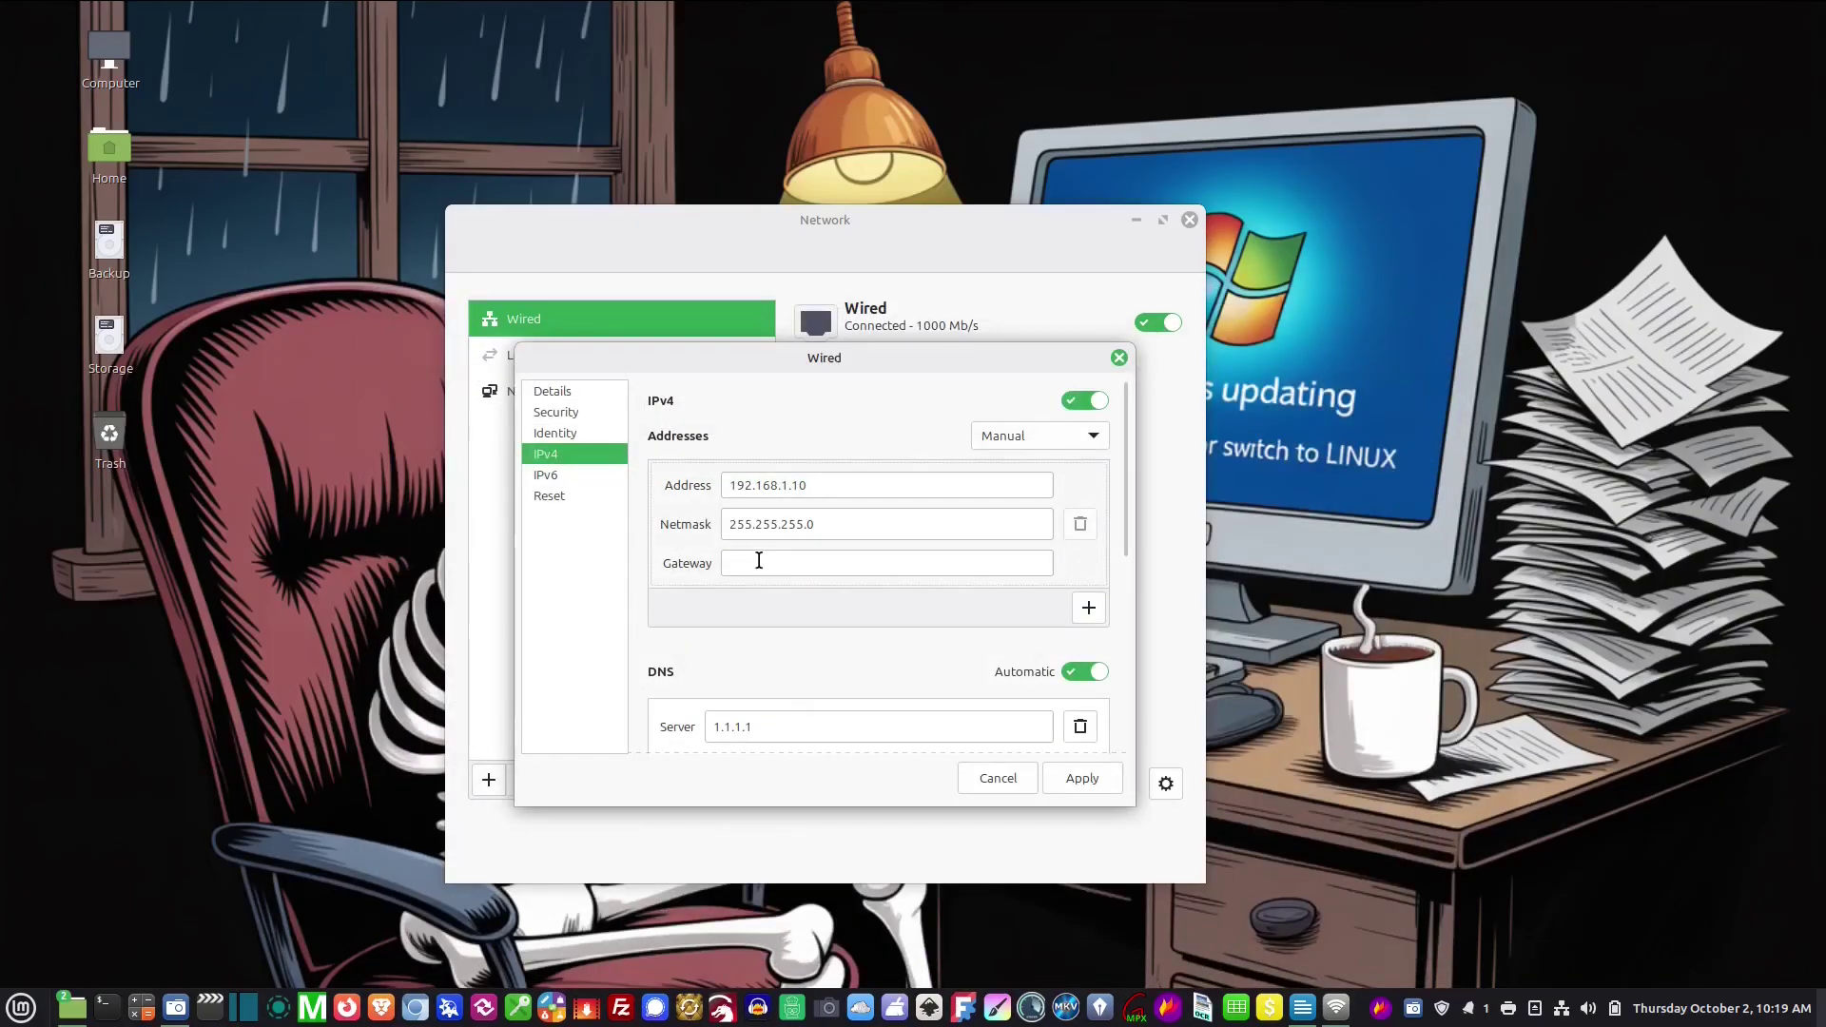
{"action": "type", "text": "192.14"}
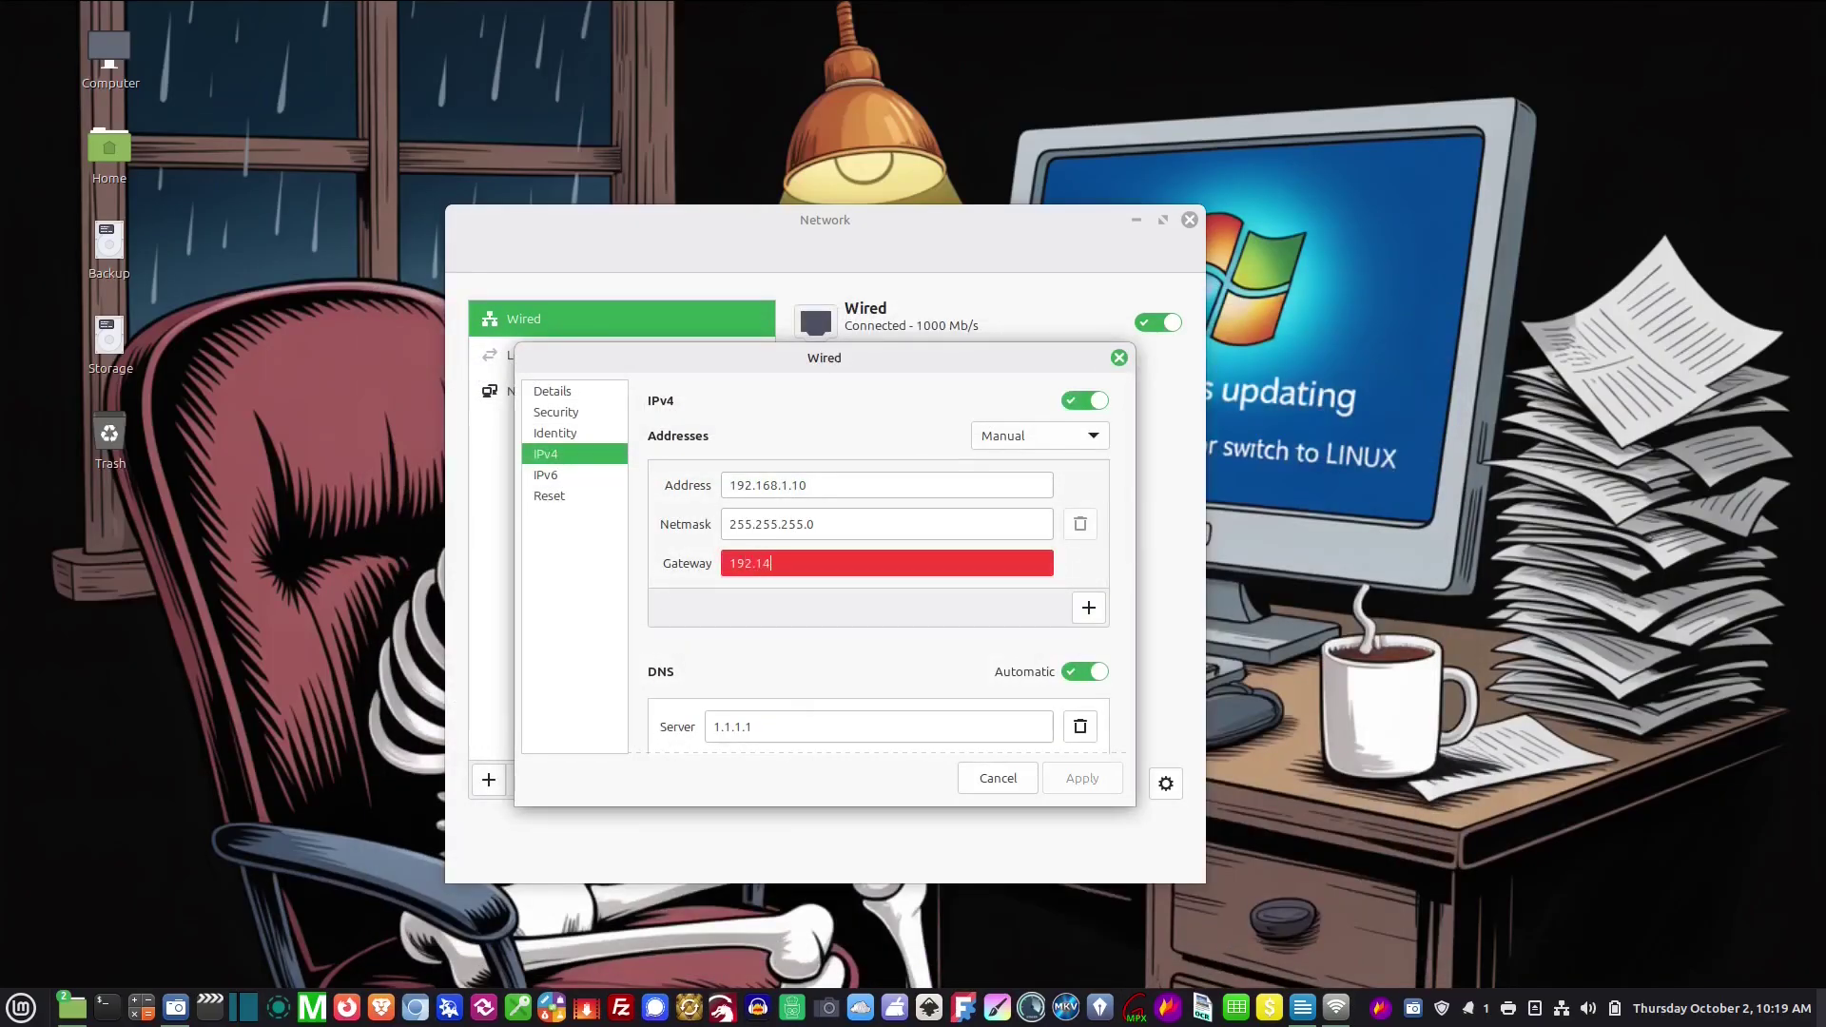
{"action": "key", "text": "BackSpace"}
{"action": "type", "text": "68.1.1"}
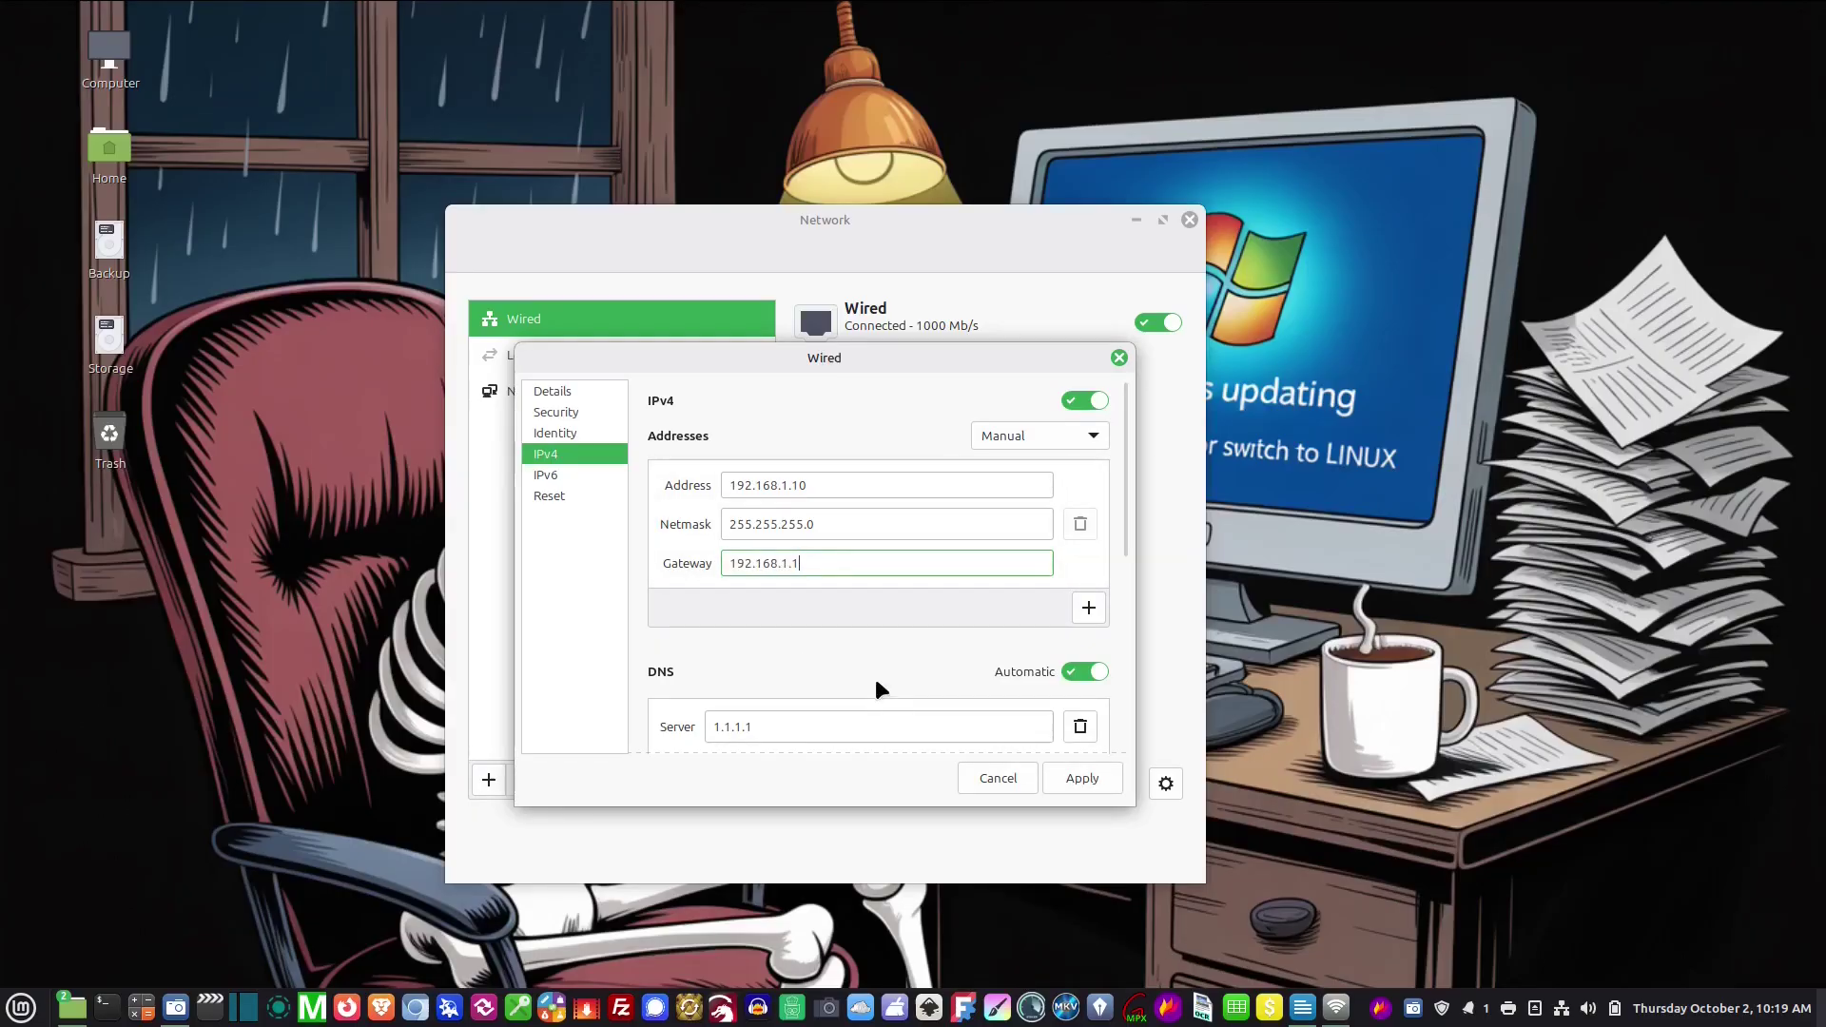
{"action": "left_click", "coordinate": [1083, 778]}
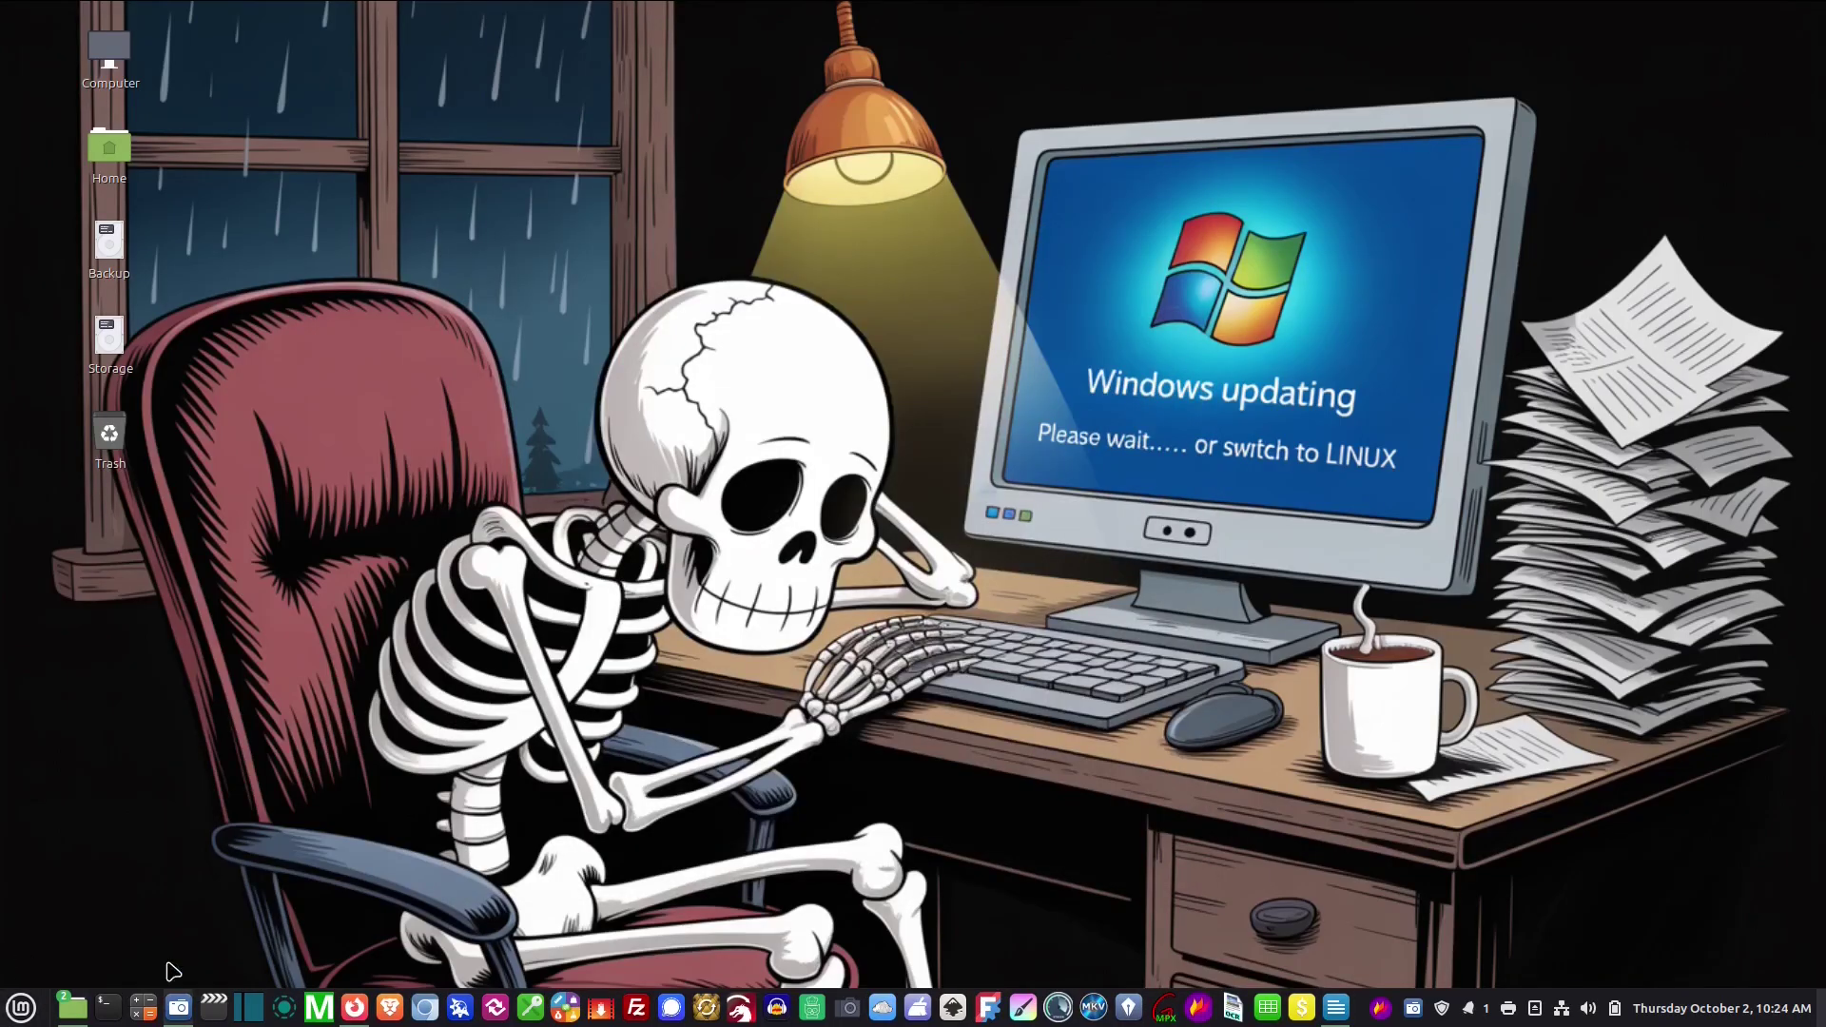
Run 'sudo systemctl restart NetworkManager' with the admin password, then close the terminal
{"action": "left_click", "coordinate": [109, 1008]}
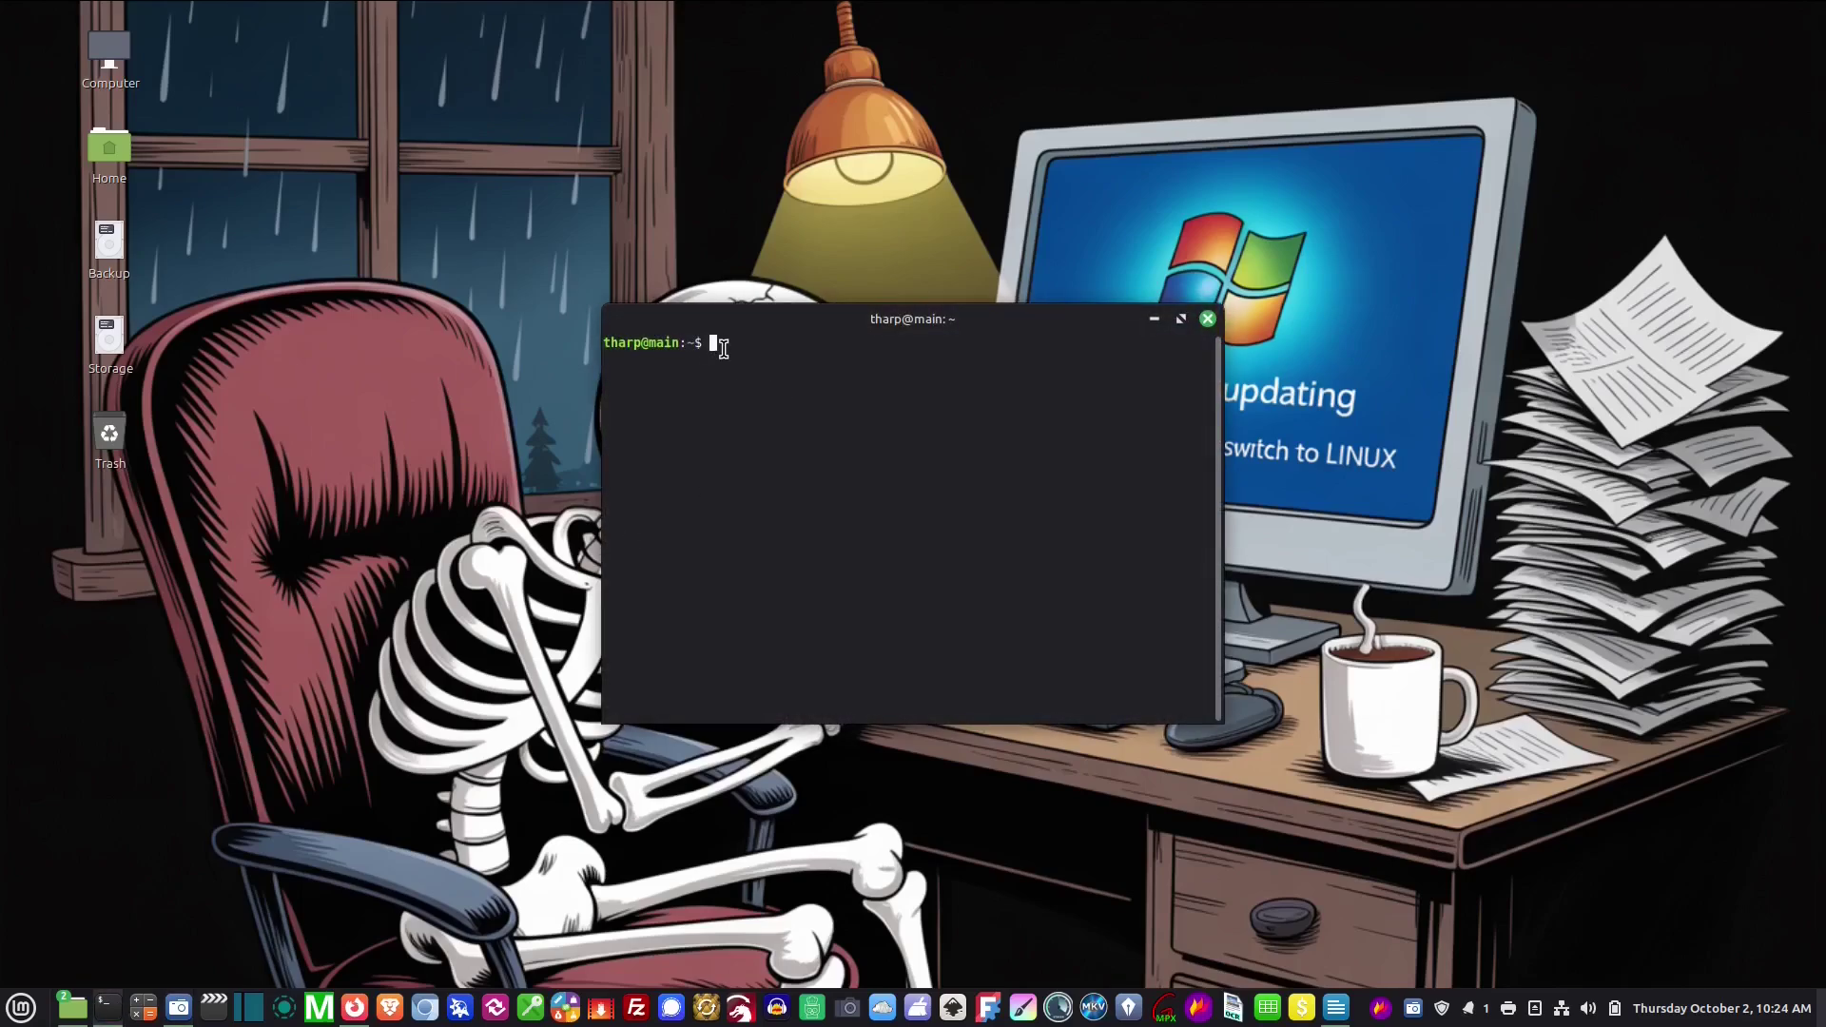
{"action": "right_click", "coordinate": [712, 344]}
{"action": "left_click", "coordinate": [780, 458]}
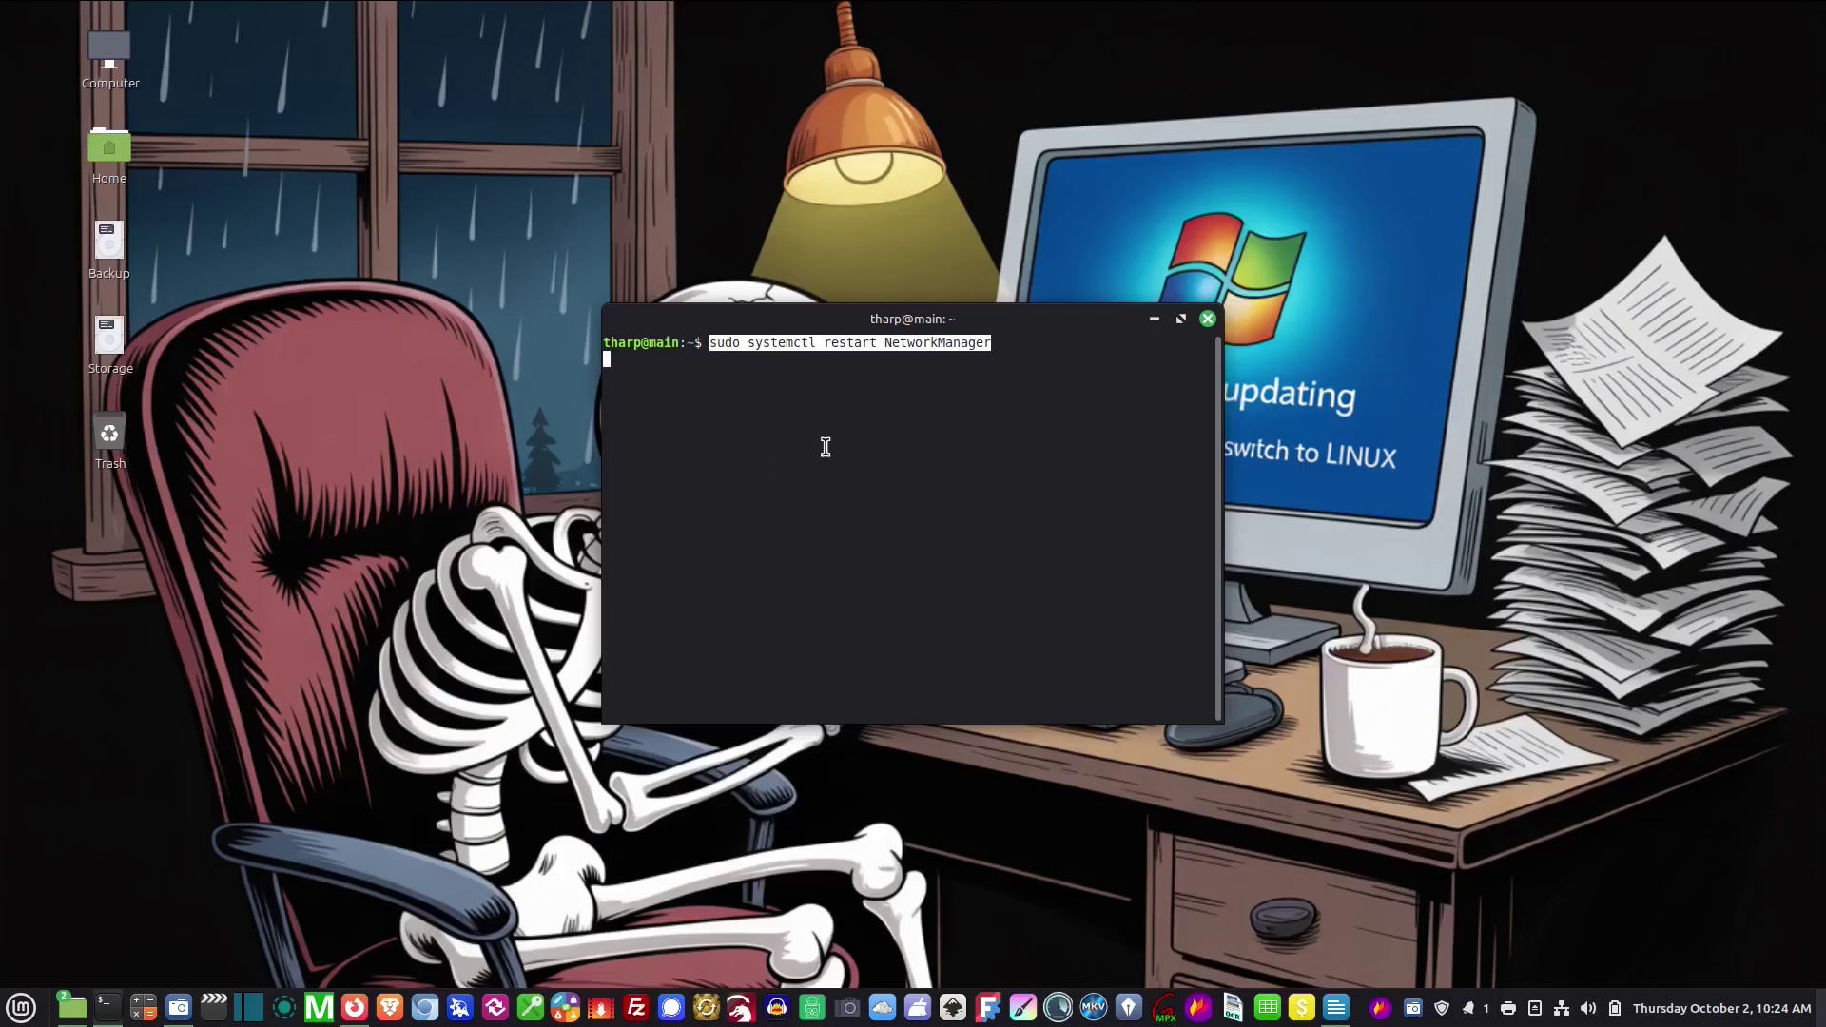
{"action": "key", "text": "Return"}
{"action": "type", "text": "**********"}
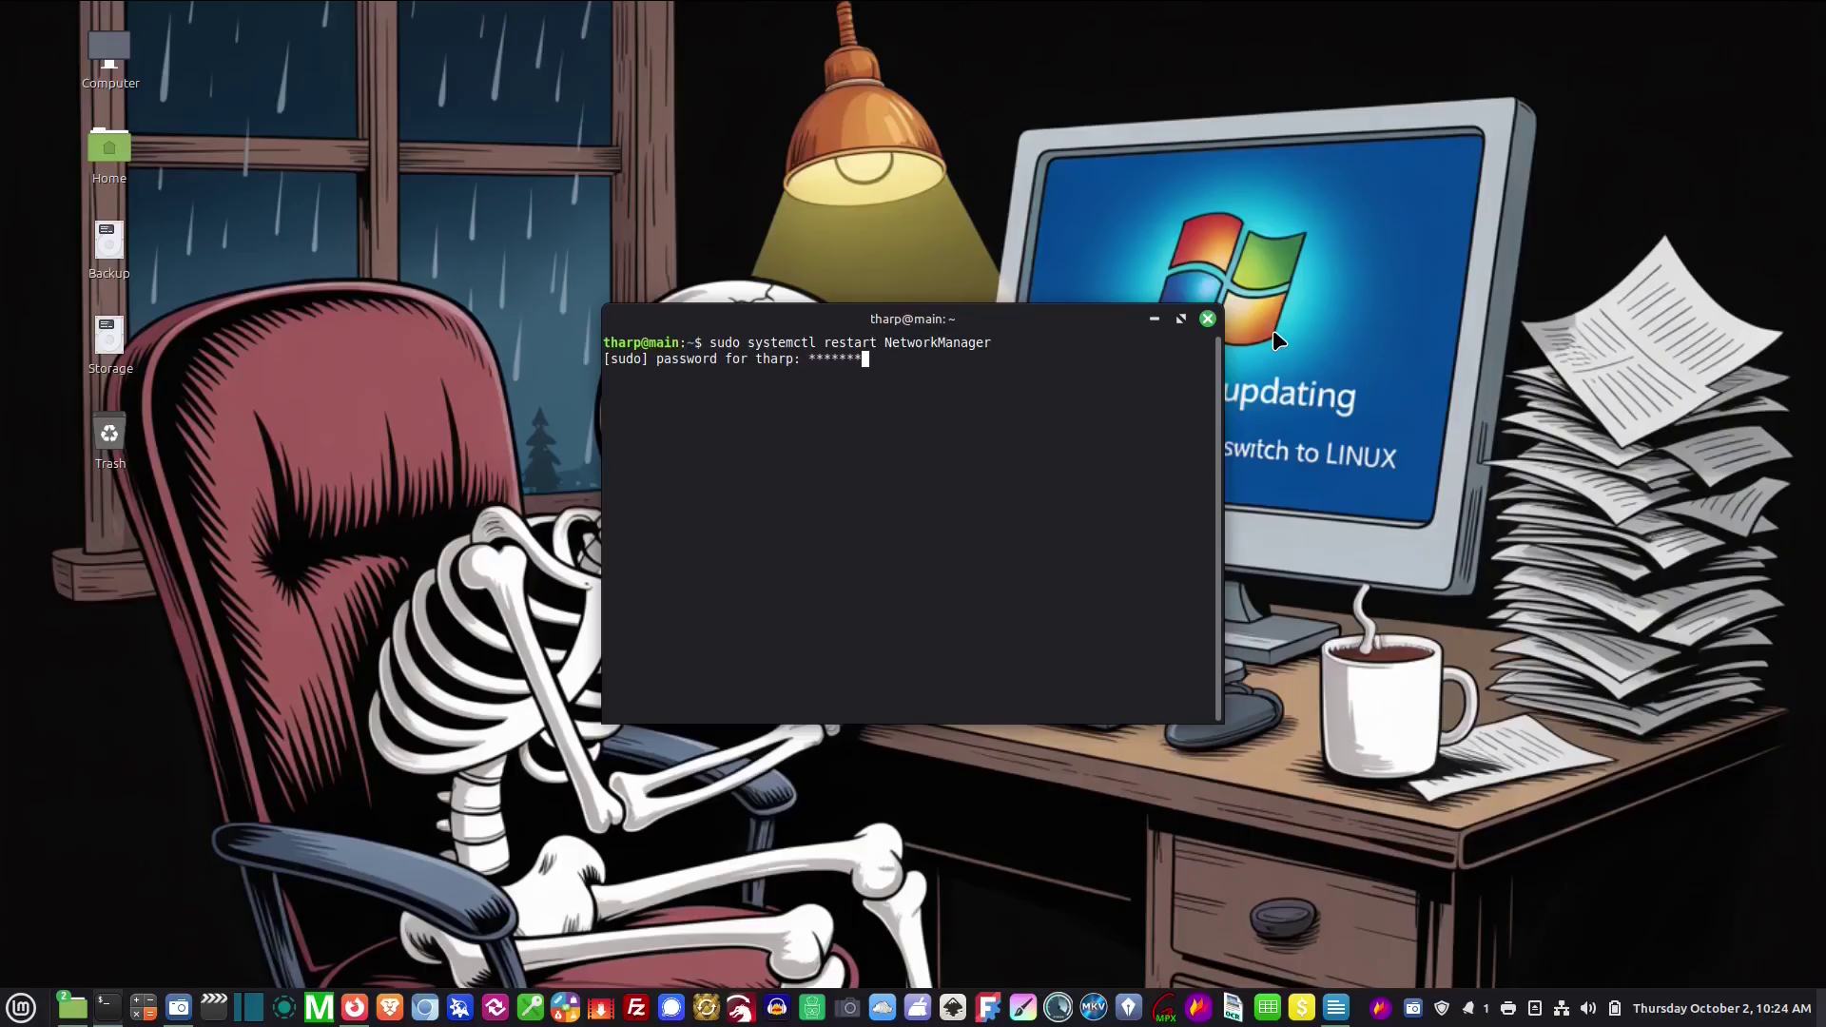
{"action": "key", "text": "Return"}
{"action": "left_click", "coordinate": [1208, 319]}
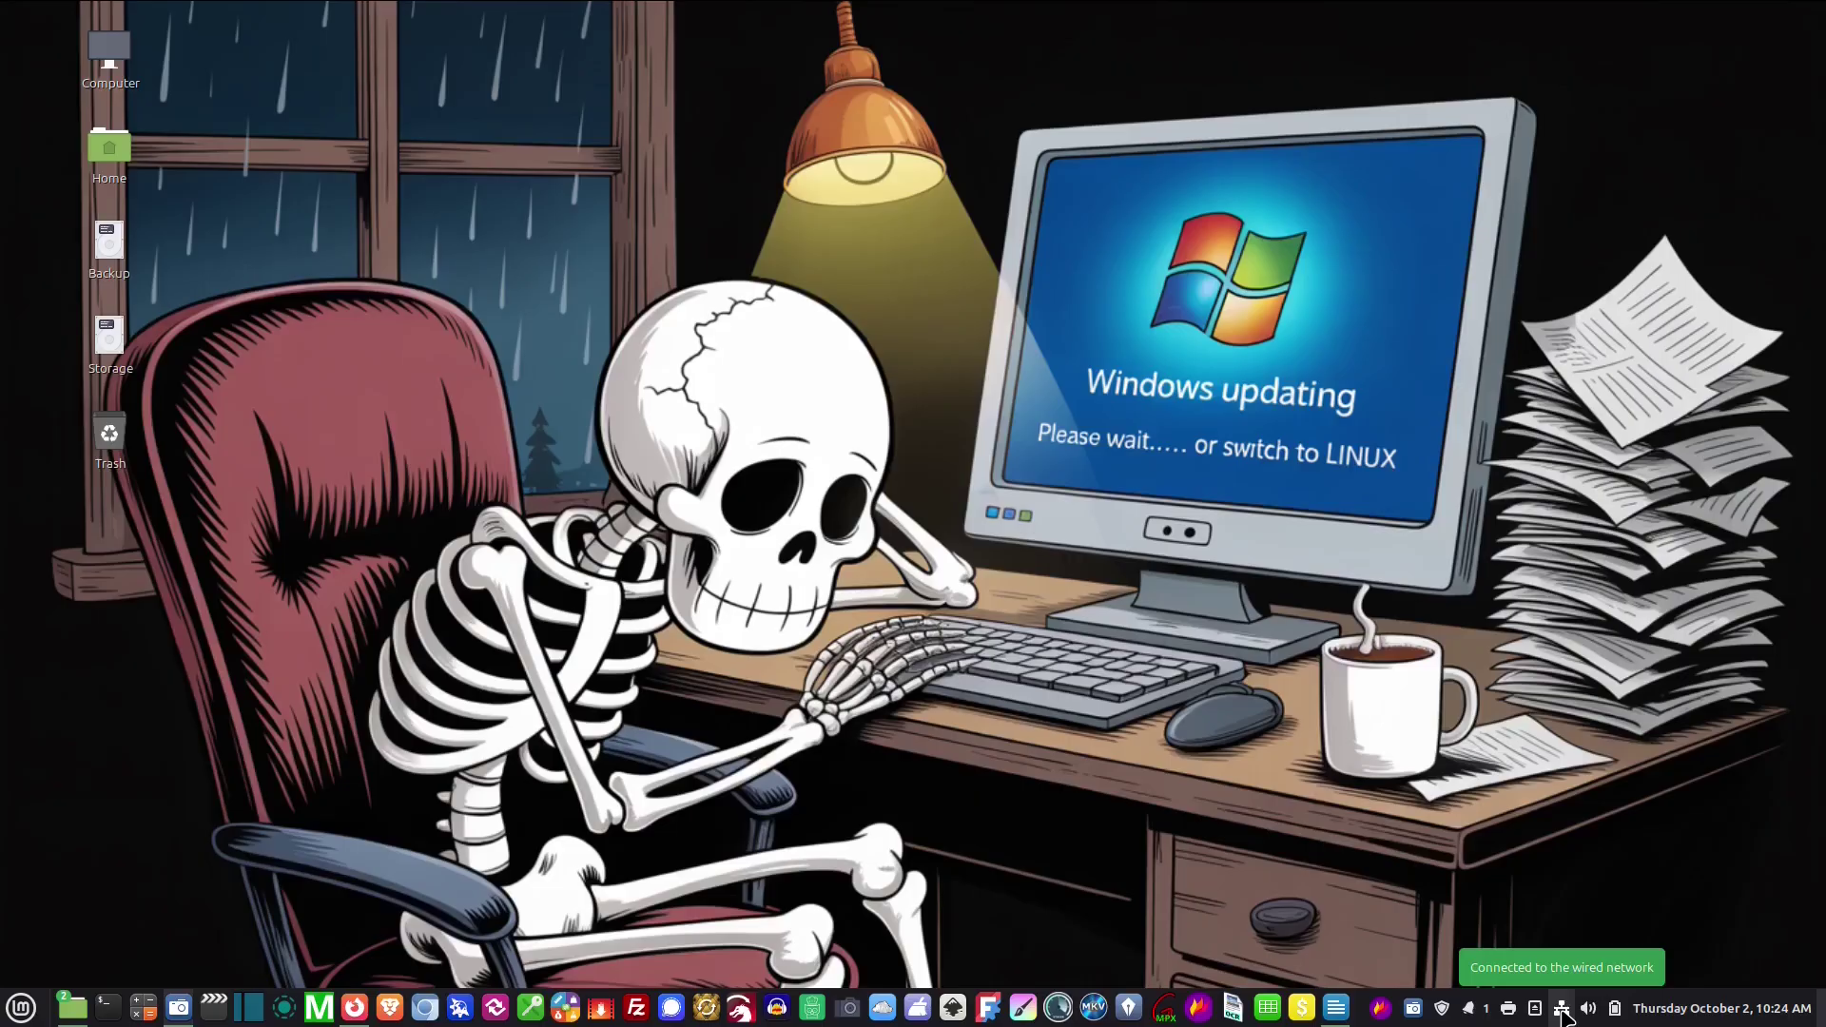
{"action": "left_click", "coordinate": [1563, 1016]}
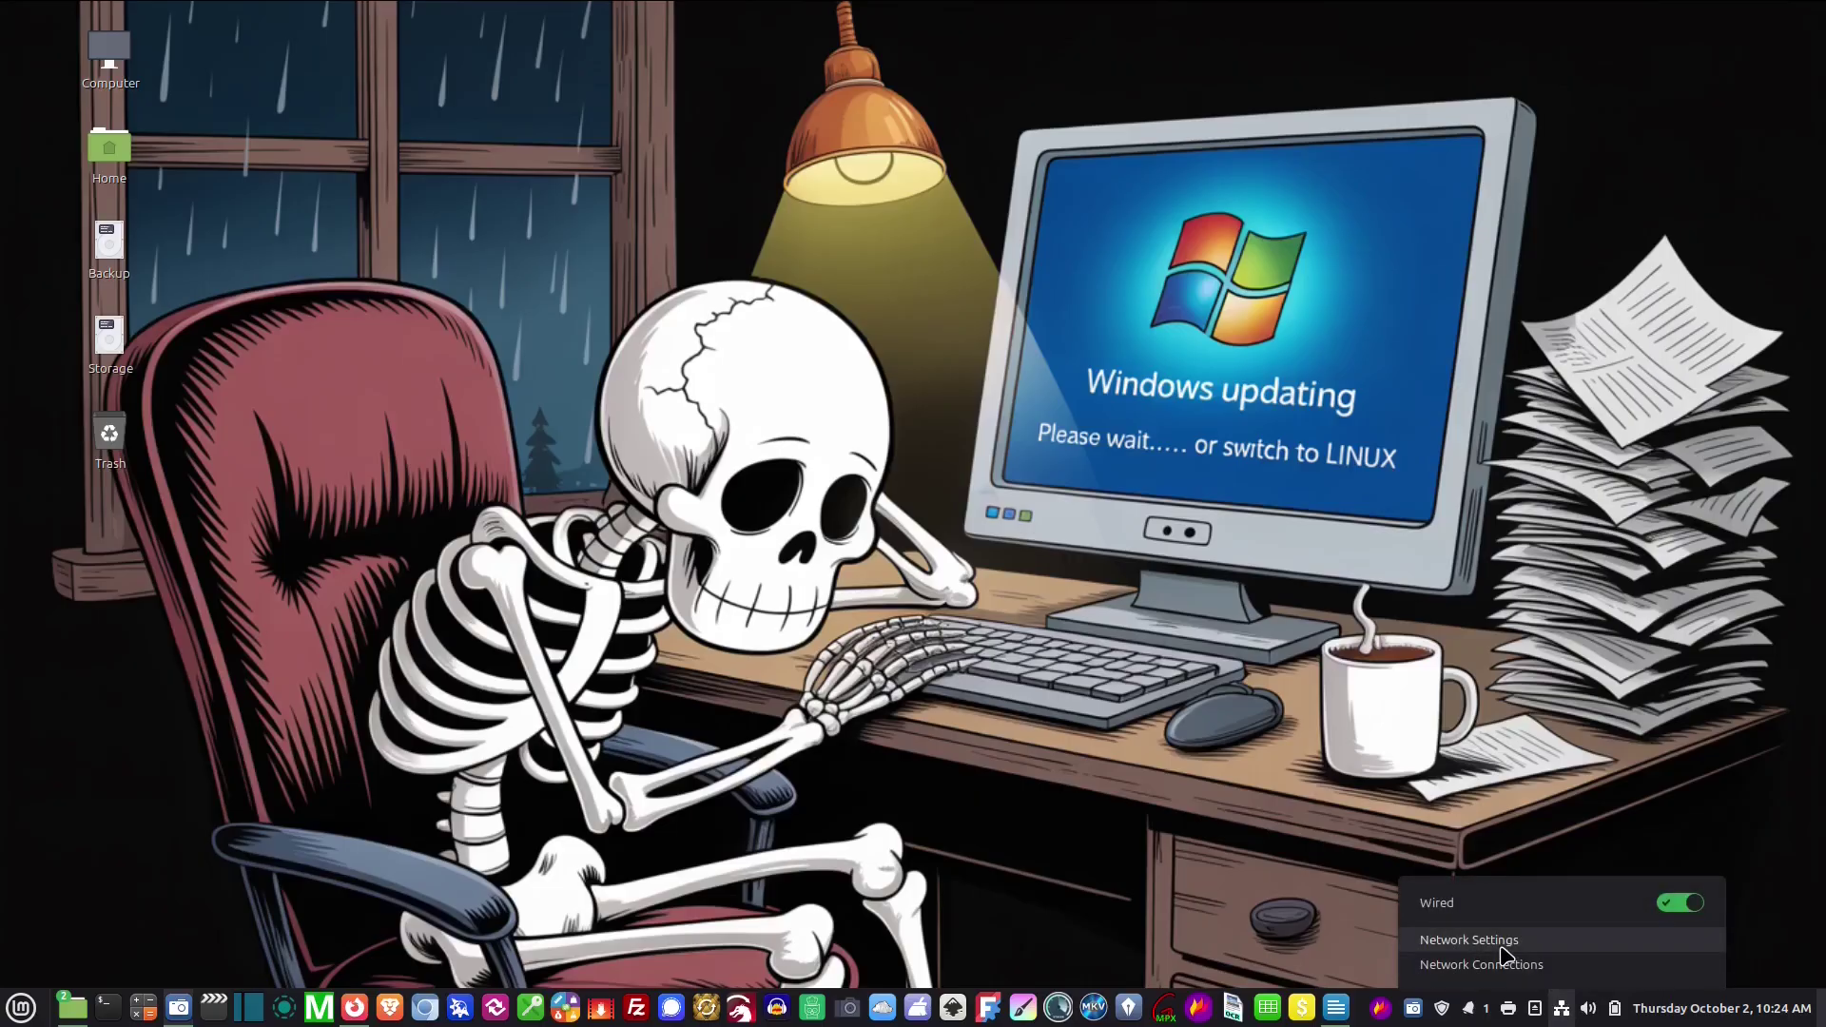
{"action": "left_click", "coordinate": [1335, 831]}
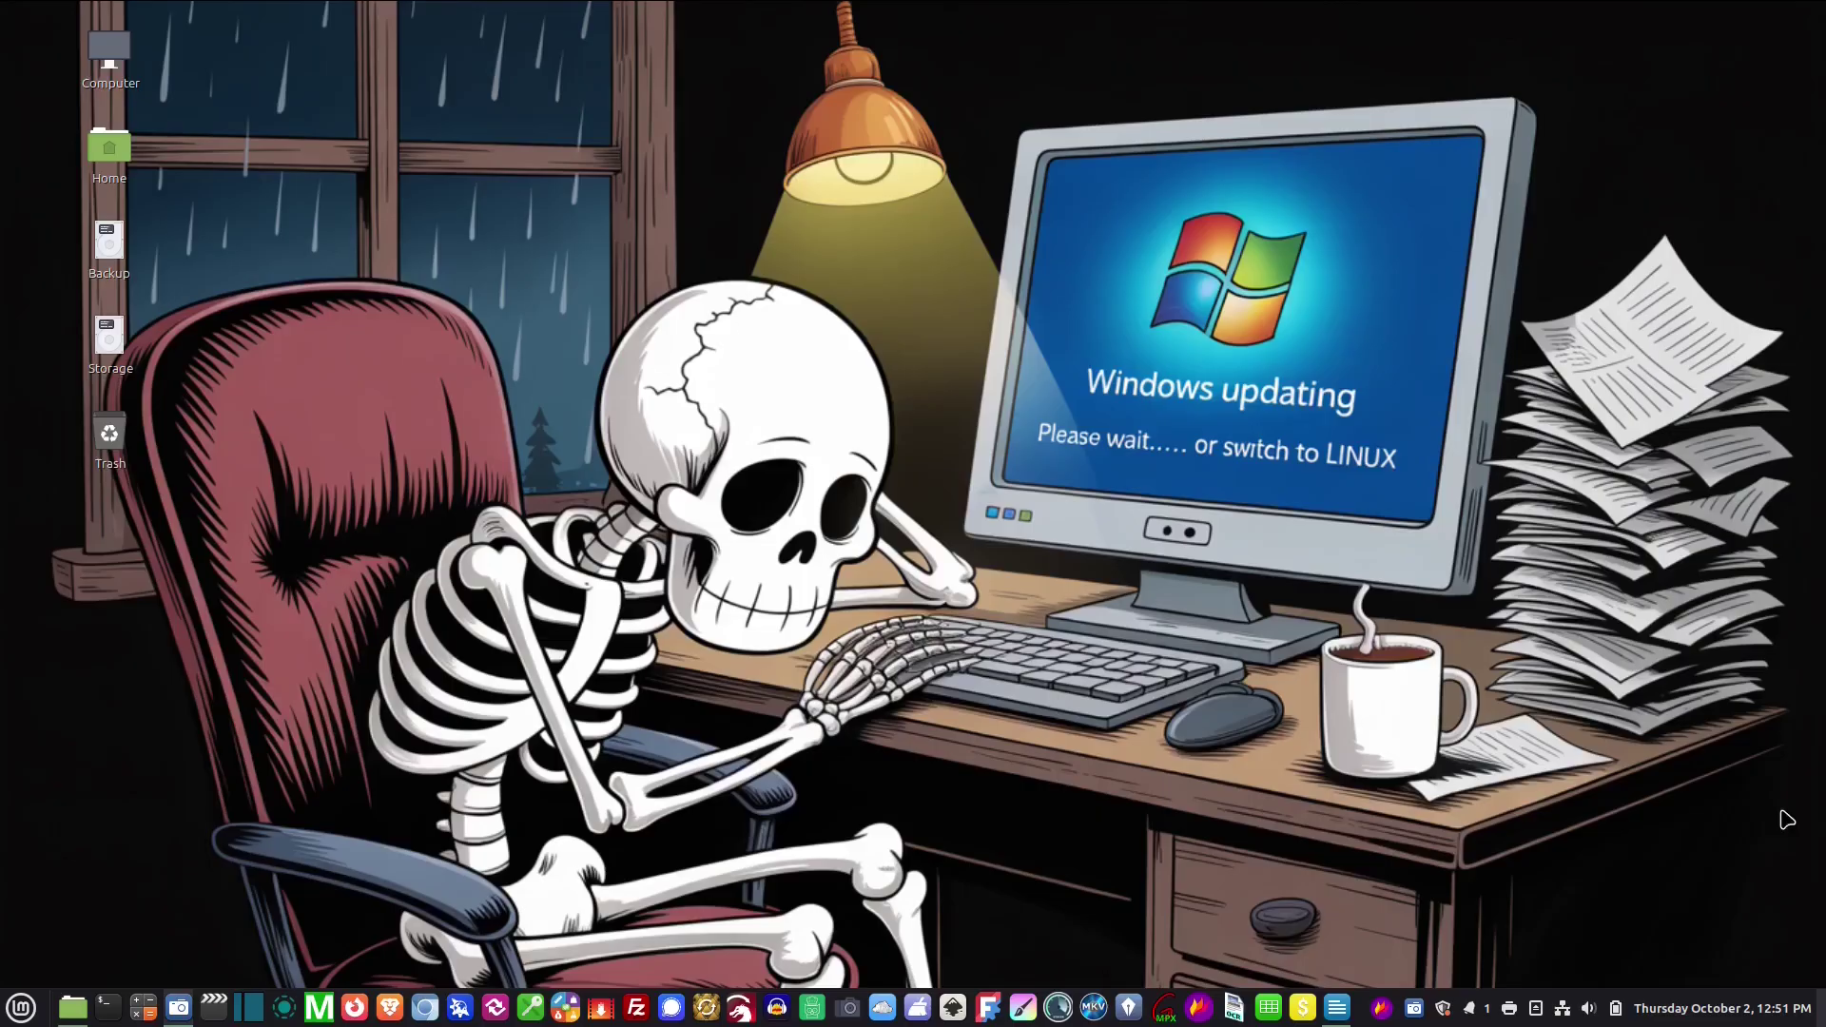
Run 'sudo apt update' with the admin password, then 'sudo apt install samba'
{"action": "left_click", "coordinate": [107, 1008]}
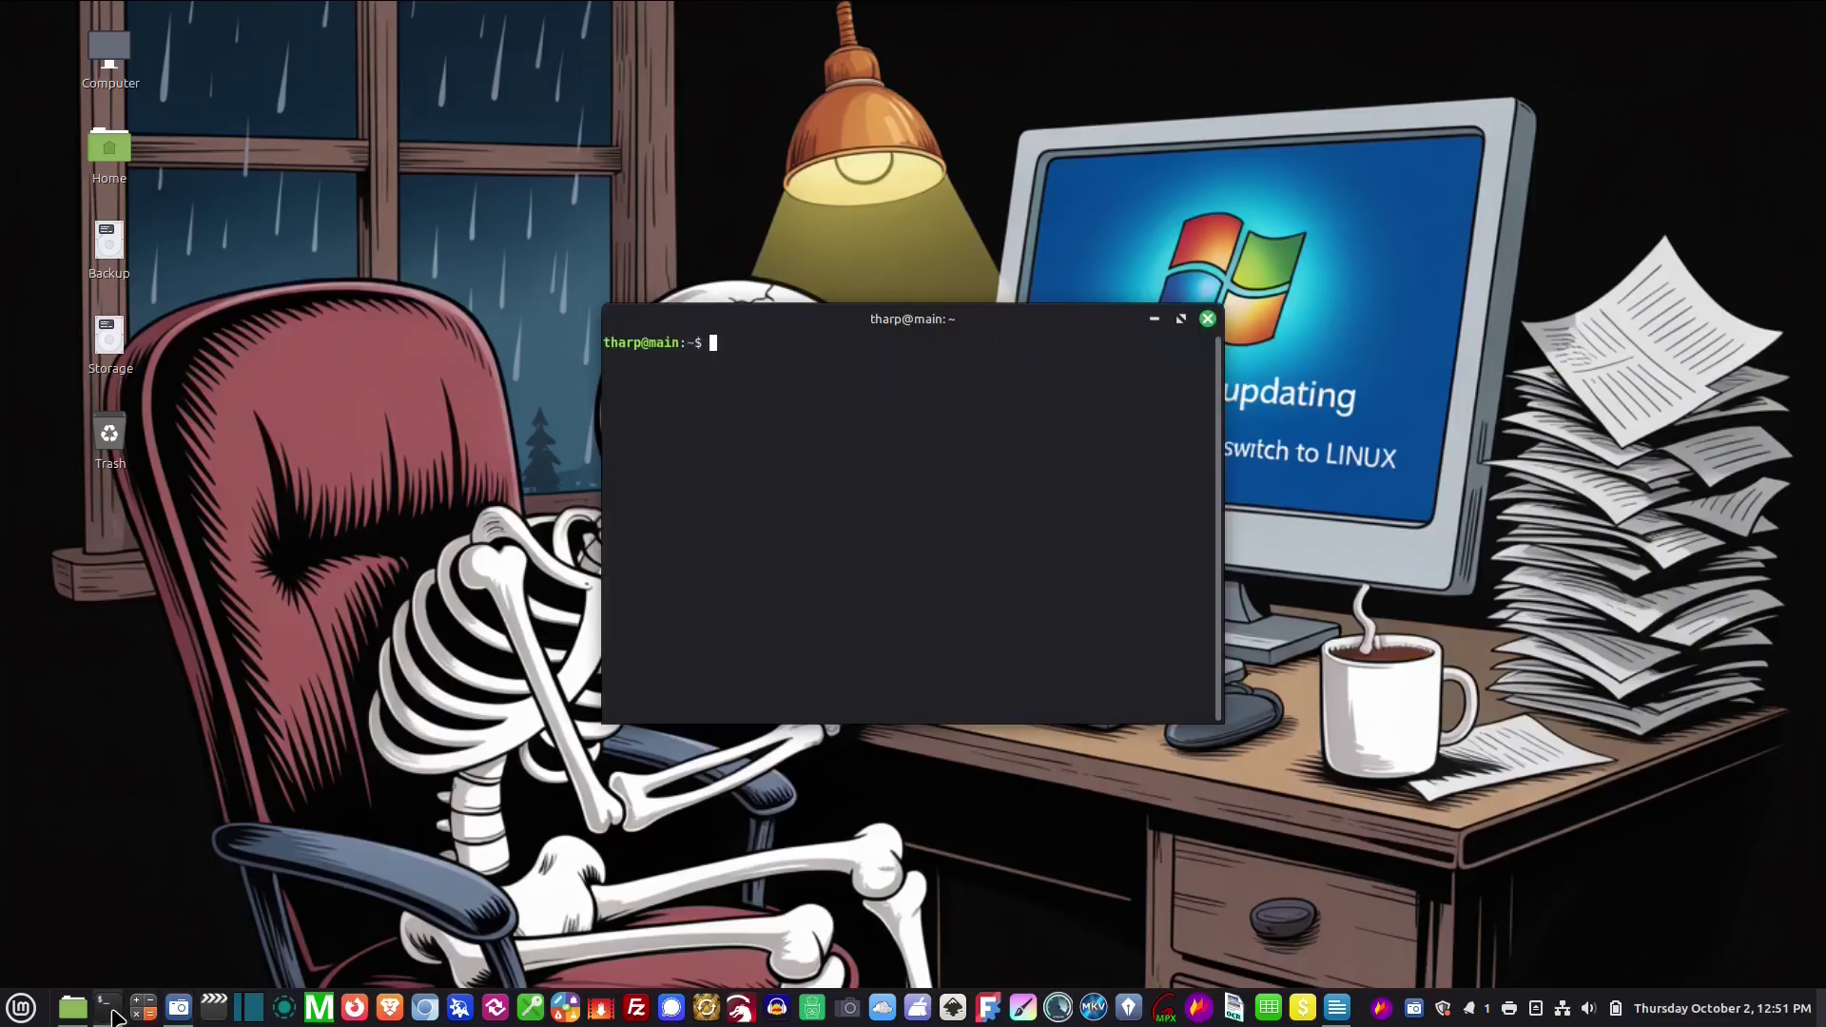
{"action": "type", "text": "sudo apt update"}
{"action": "key", "text": "Return"}
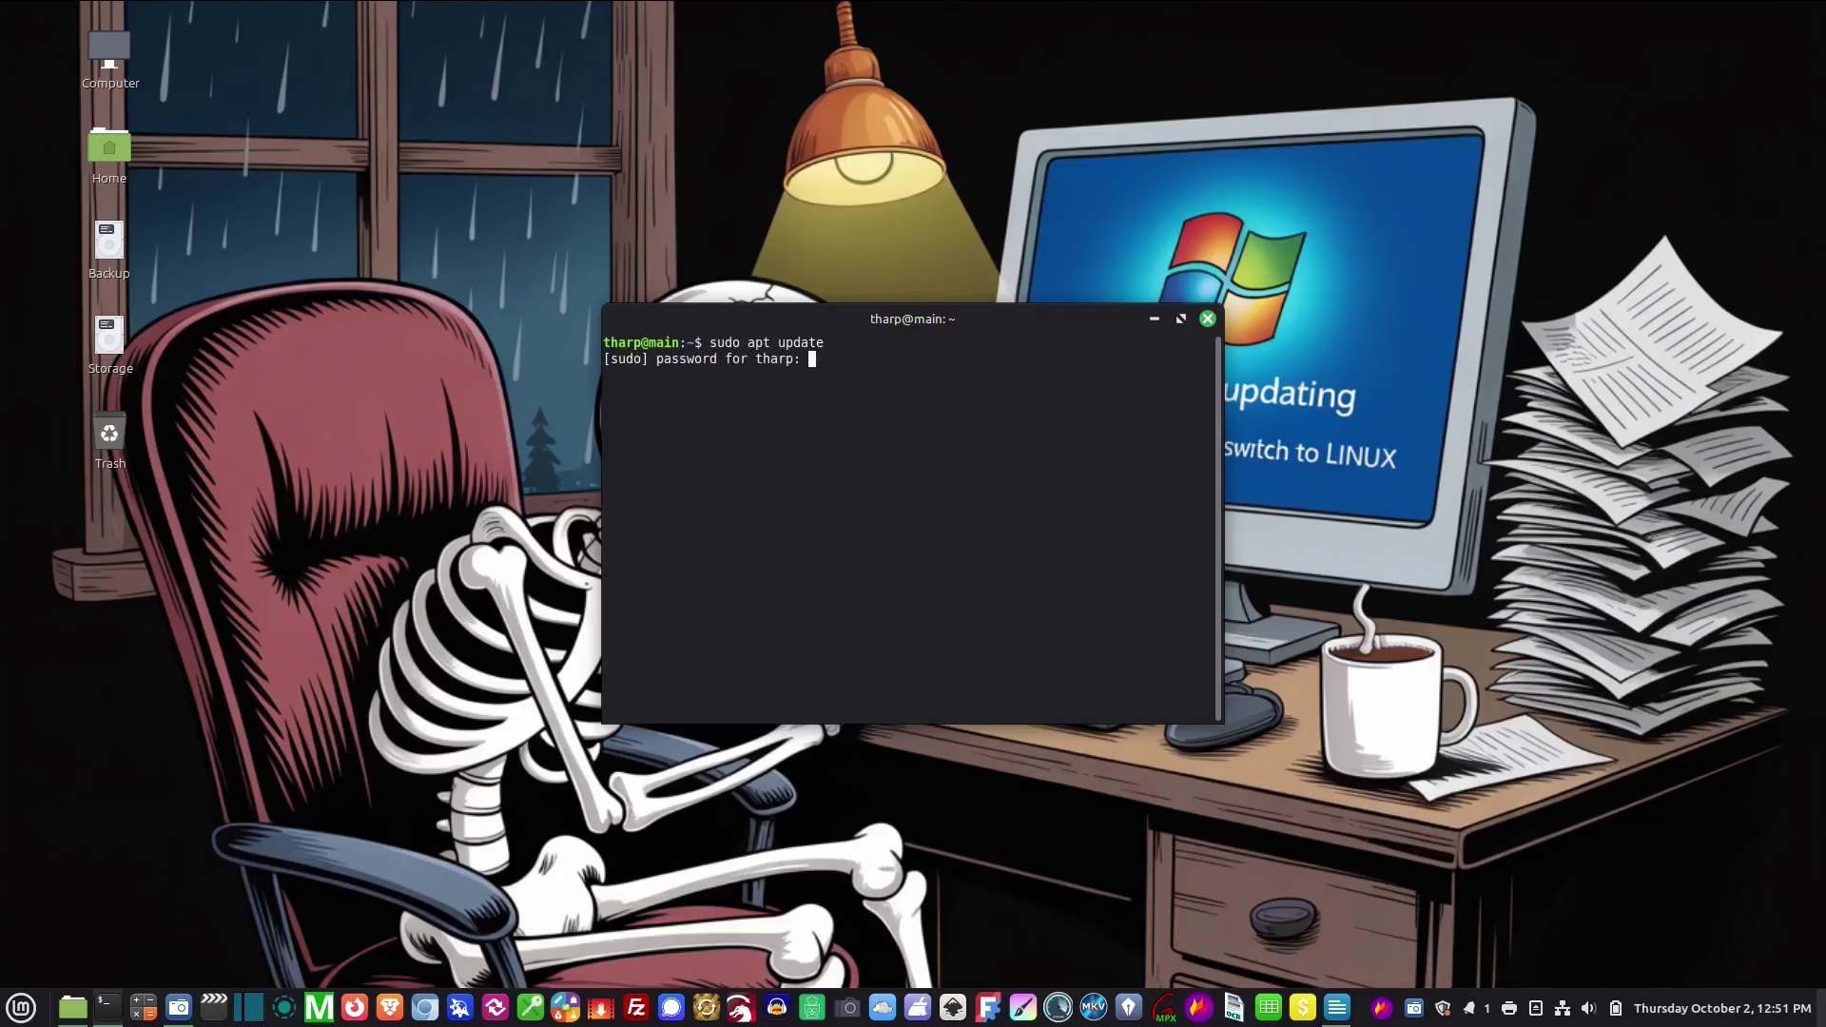
{"action": "type", "text": "******"}
{"action": "key", "text": "Return"}
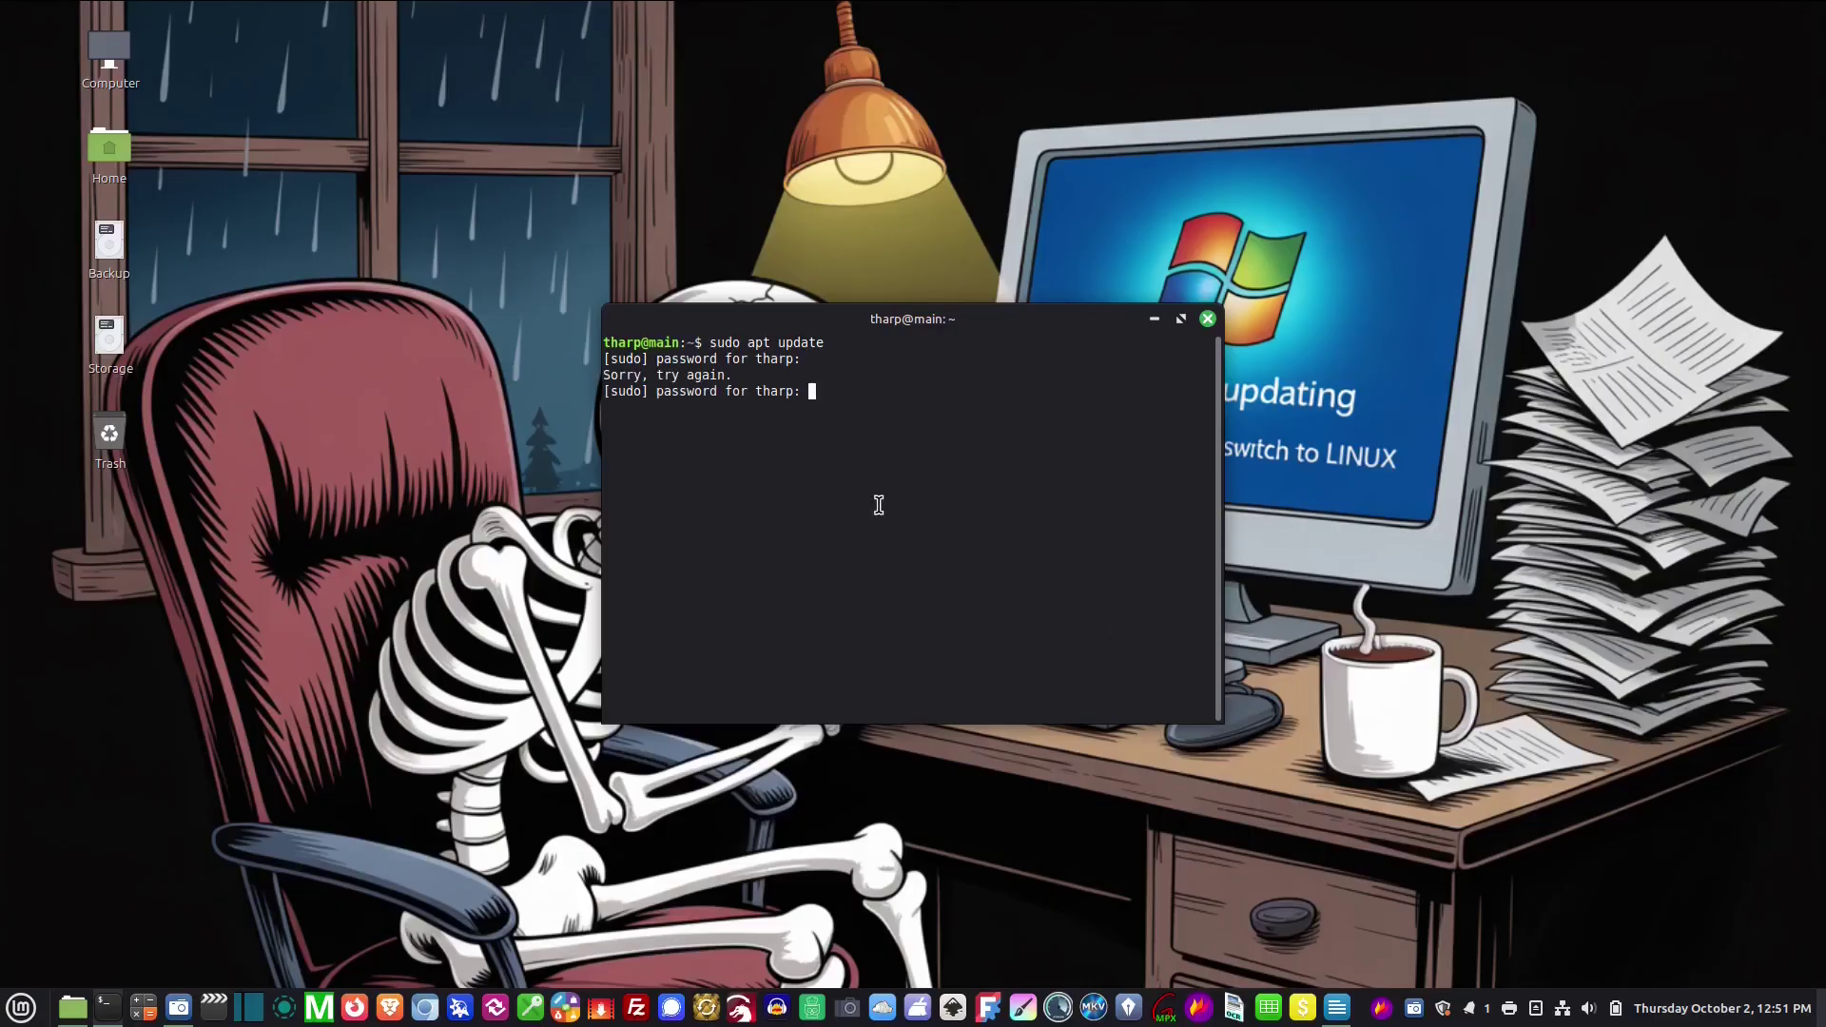
{"action": "type", "text": "*********"}
{"action": "key", "text": "Return"}
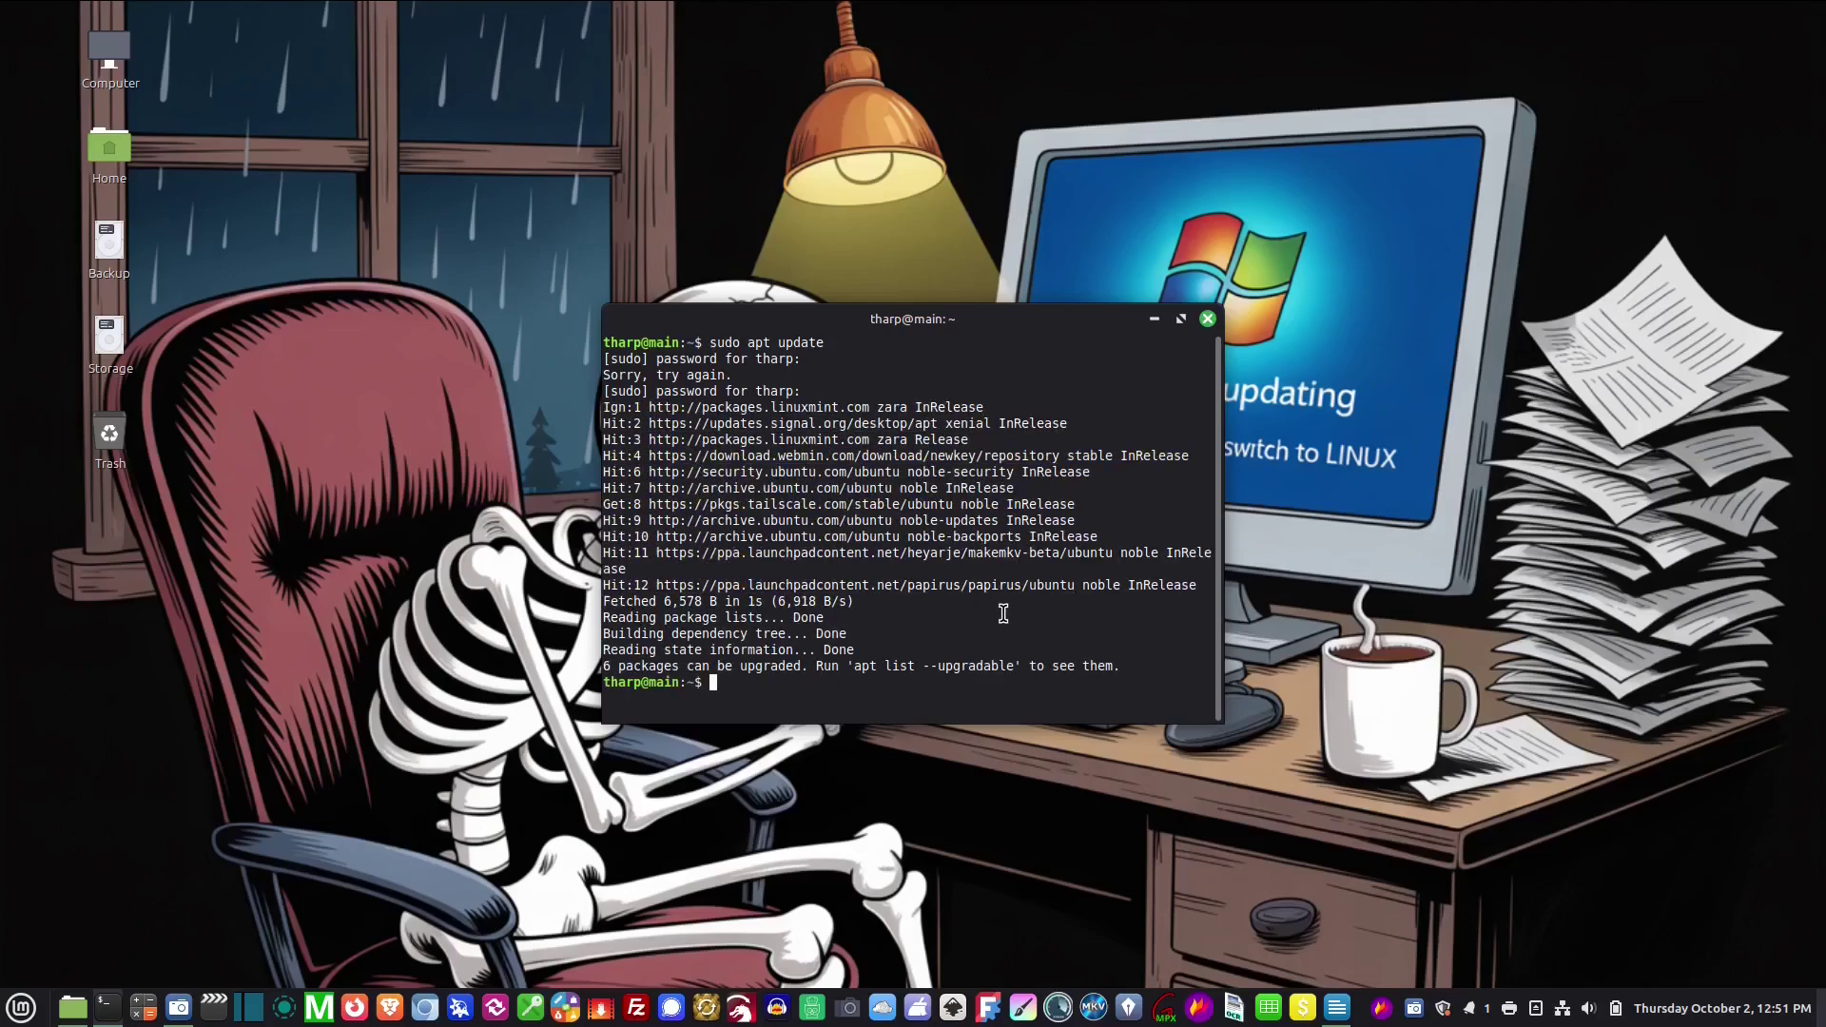
{"action": "type", "text": "sudo apt install samba"}
{"action": "key", "text": "Return"}
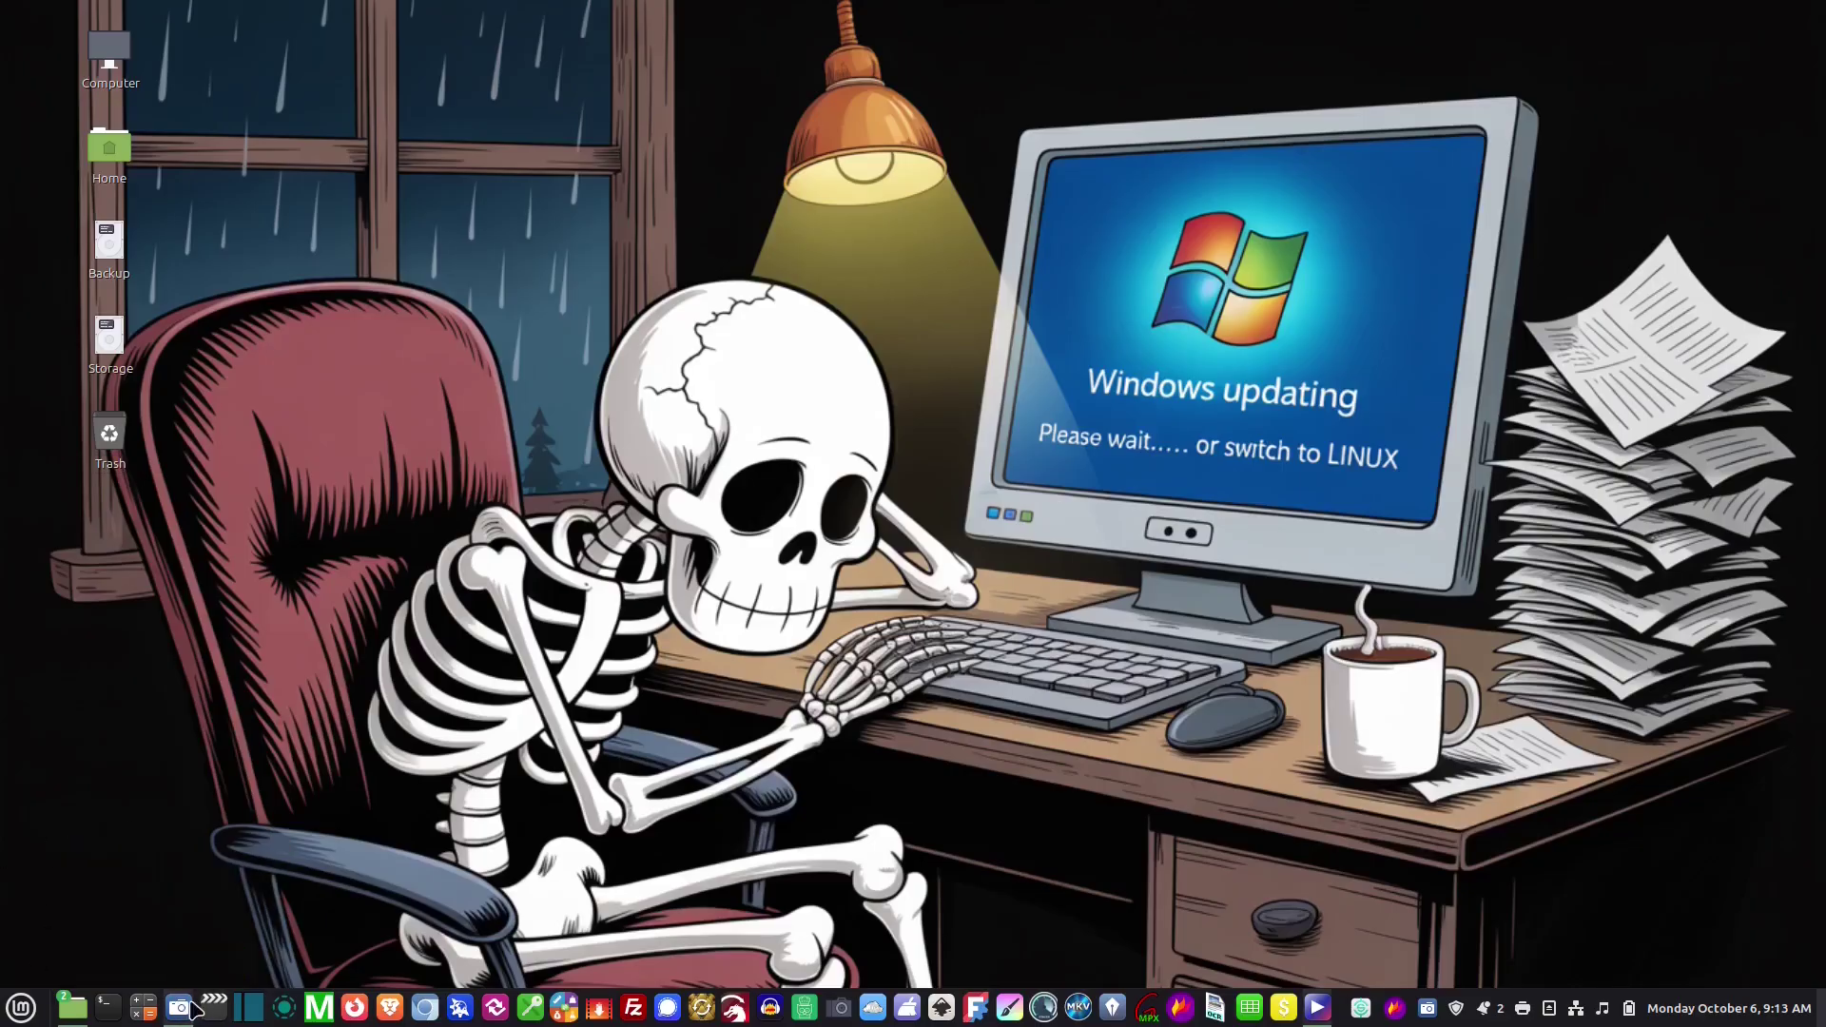
Run 'sudo smbpasswd -a media', authenticate with sudo, and enter the new SMB password
{"action": "left_click_drag", "start_coordinate": [193, 1010], "coordinate": [215, 1008]}
{"action": "key", "text": "ctrl+alt+t"}
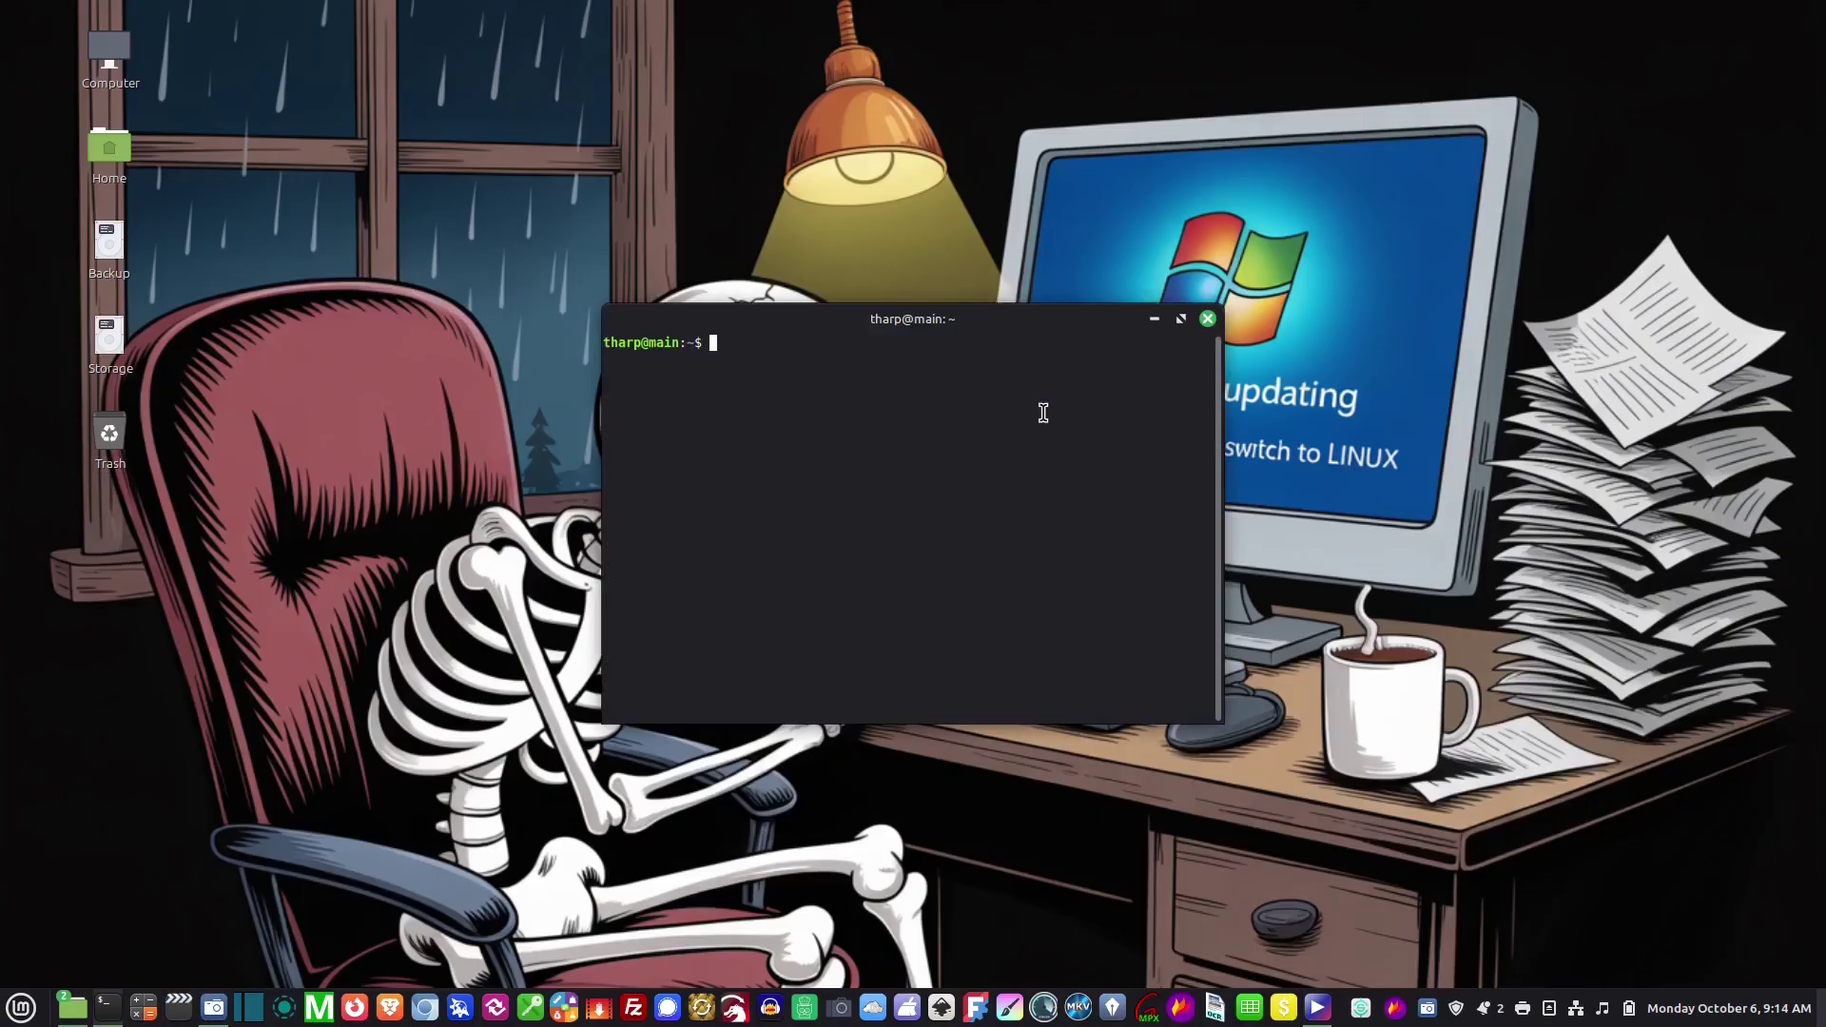
{"action": "type", "text": "sudo smbpas"}
{"action": "type", "text": "swd -a media"}
{"action": "key", "text": "Return"}
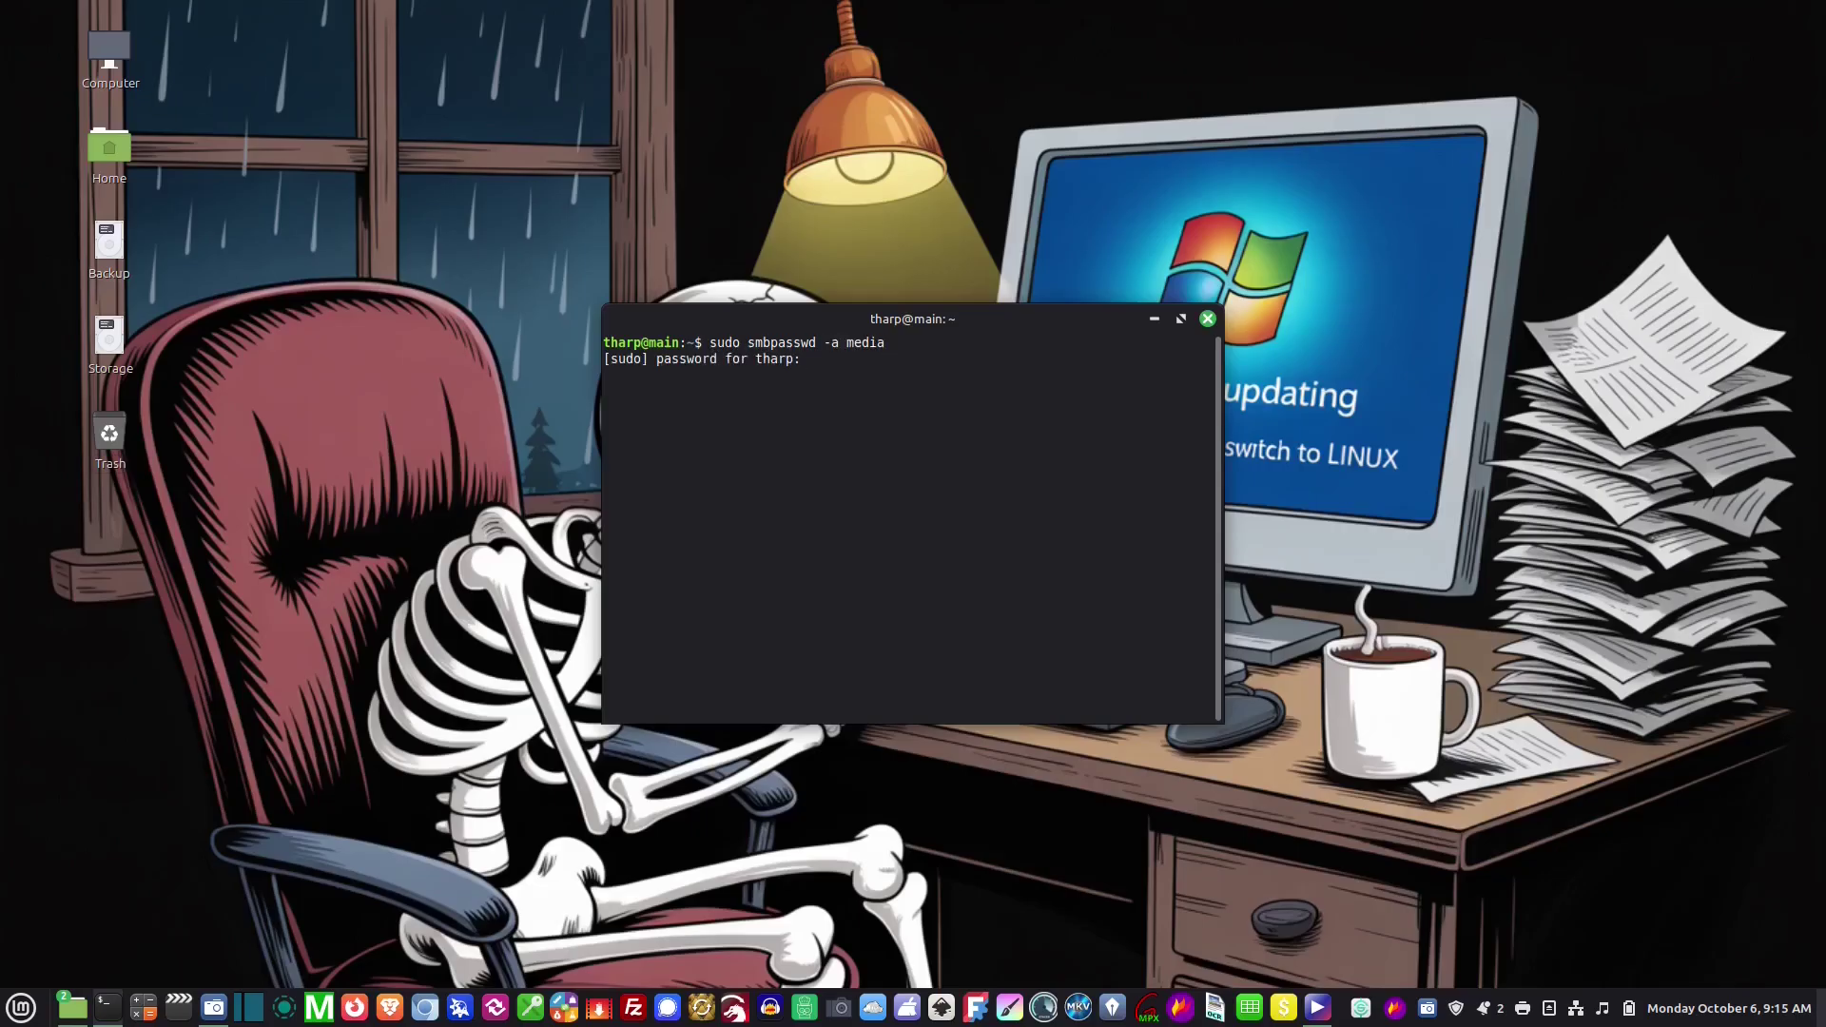
{"action": "type", "text": "*********"}
{"action": "key", "text": "Return"}
{"action": "key", "text": "Return"}
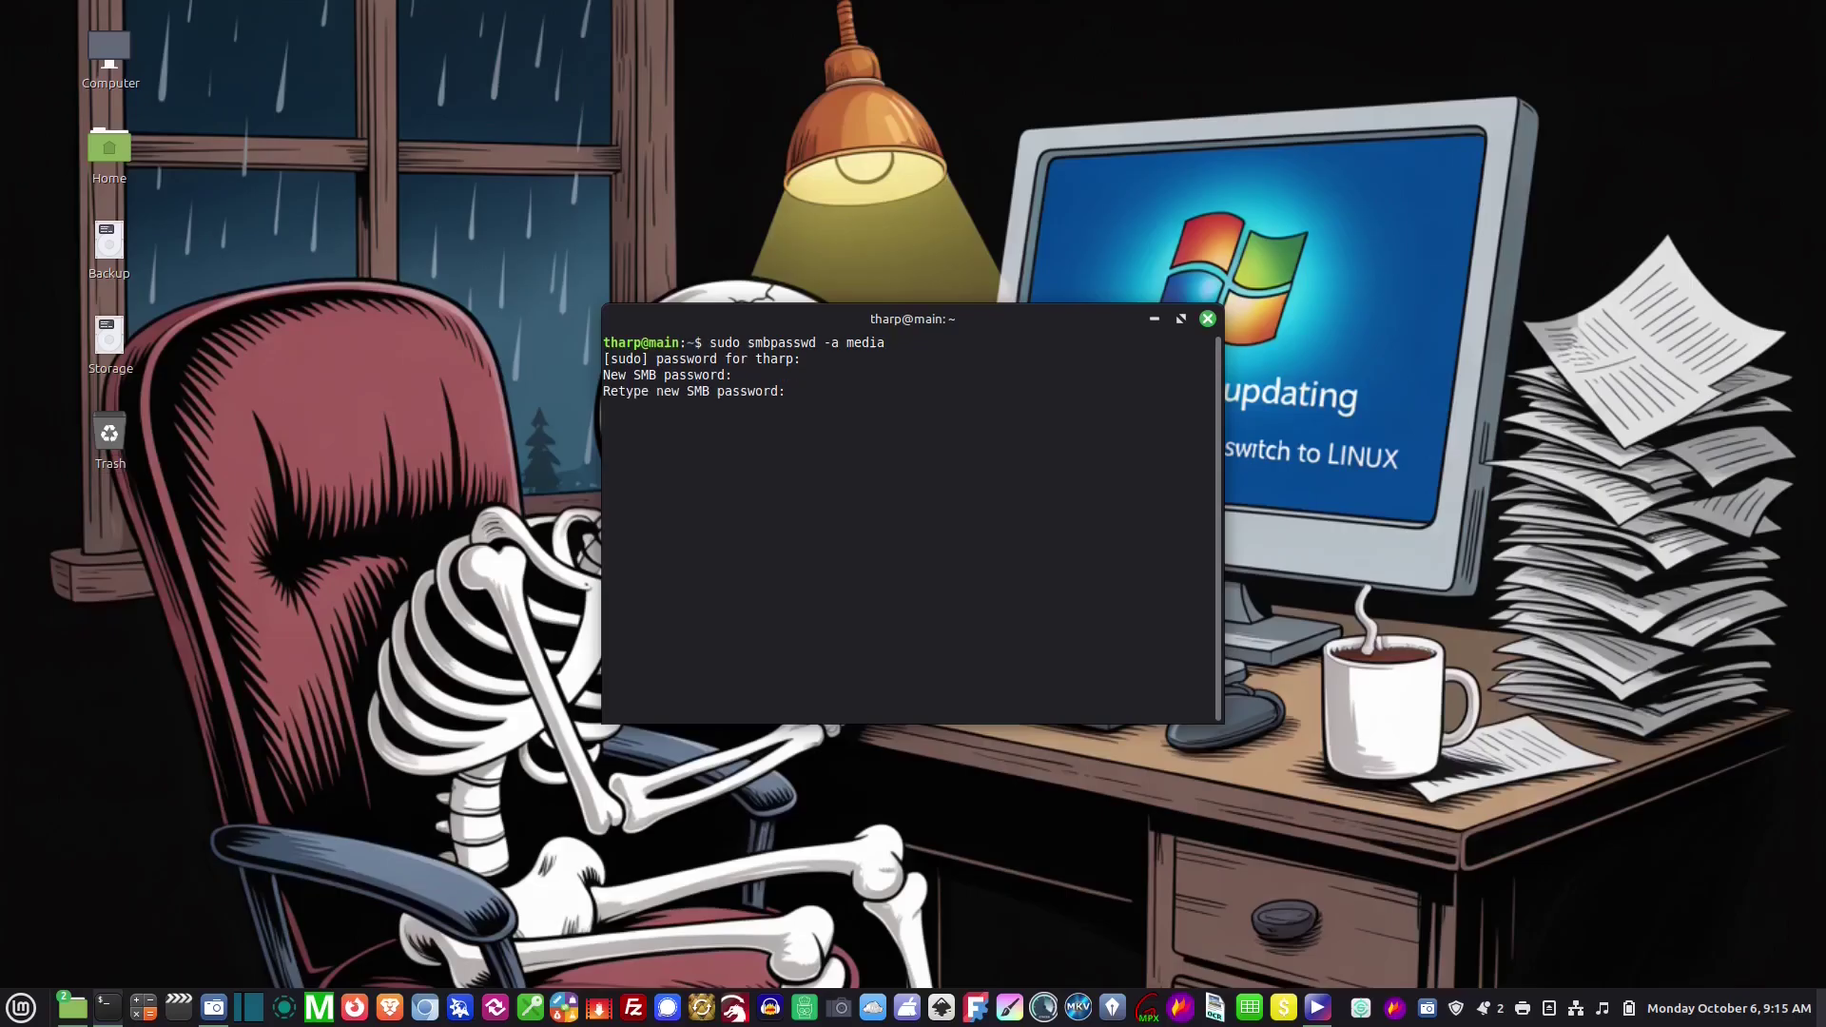
{"action": "key", "text": "Return"}
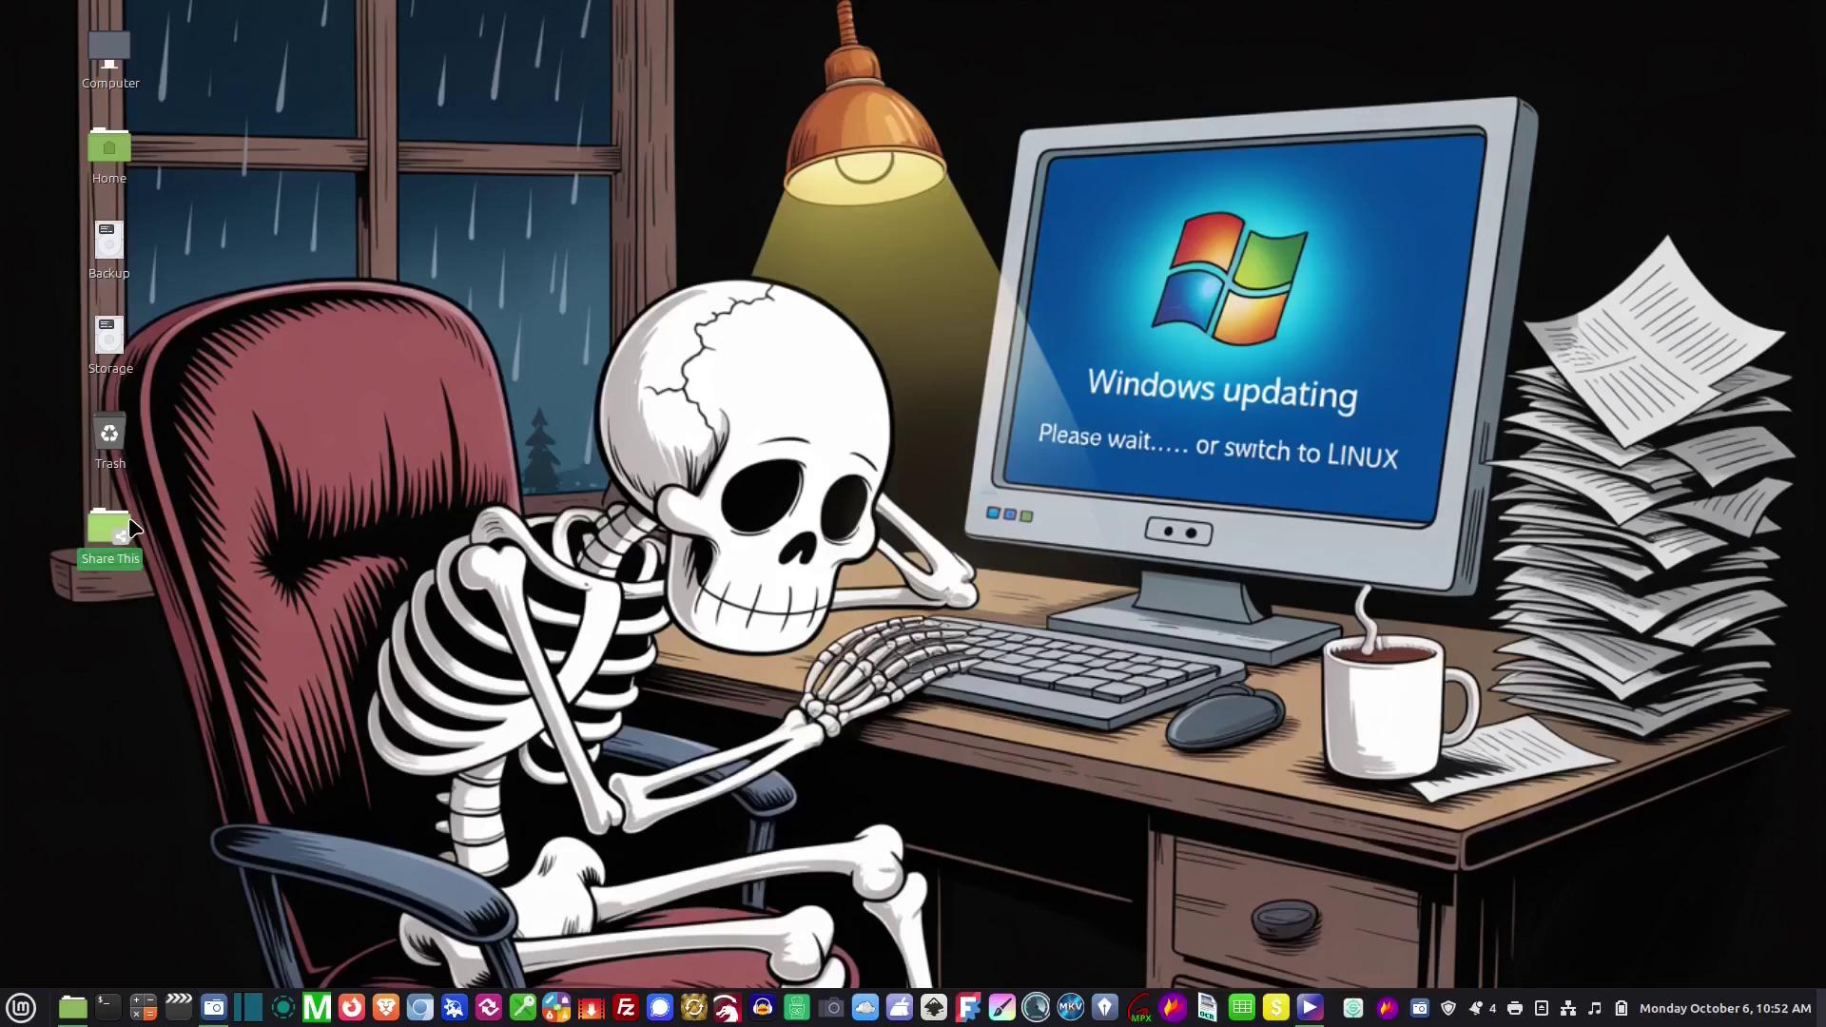
{"action": "key", "text": "Return"}
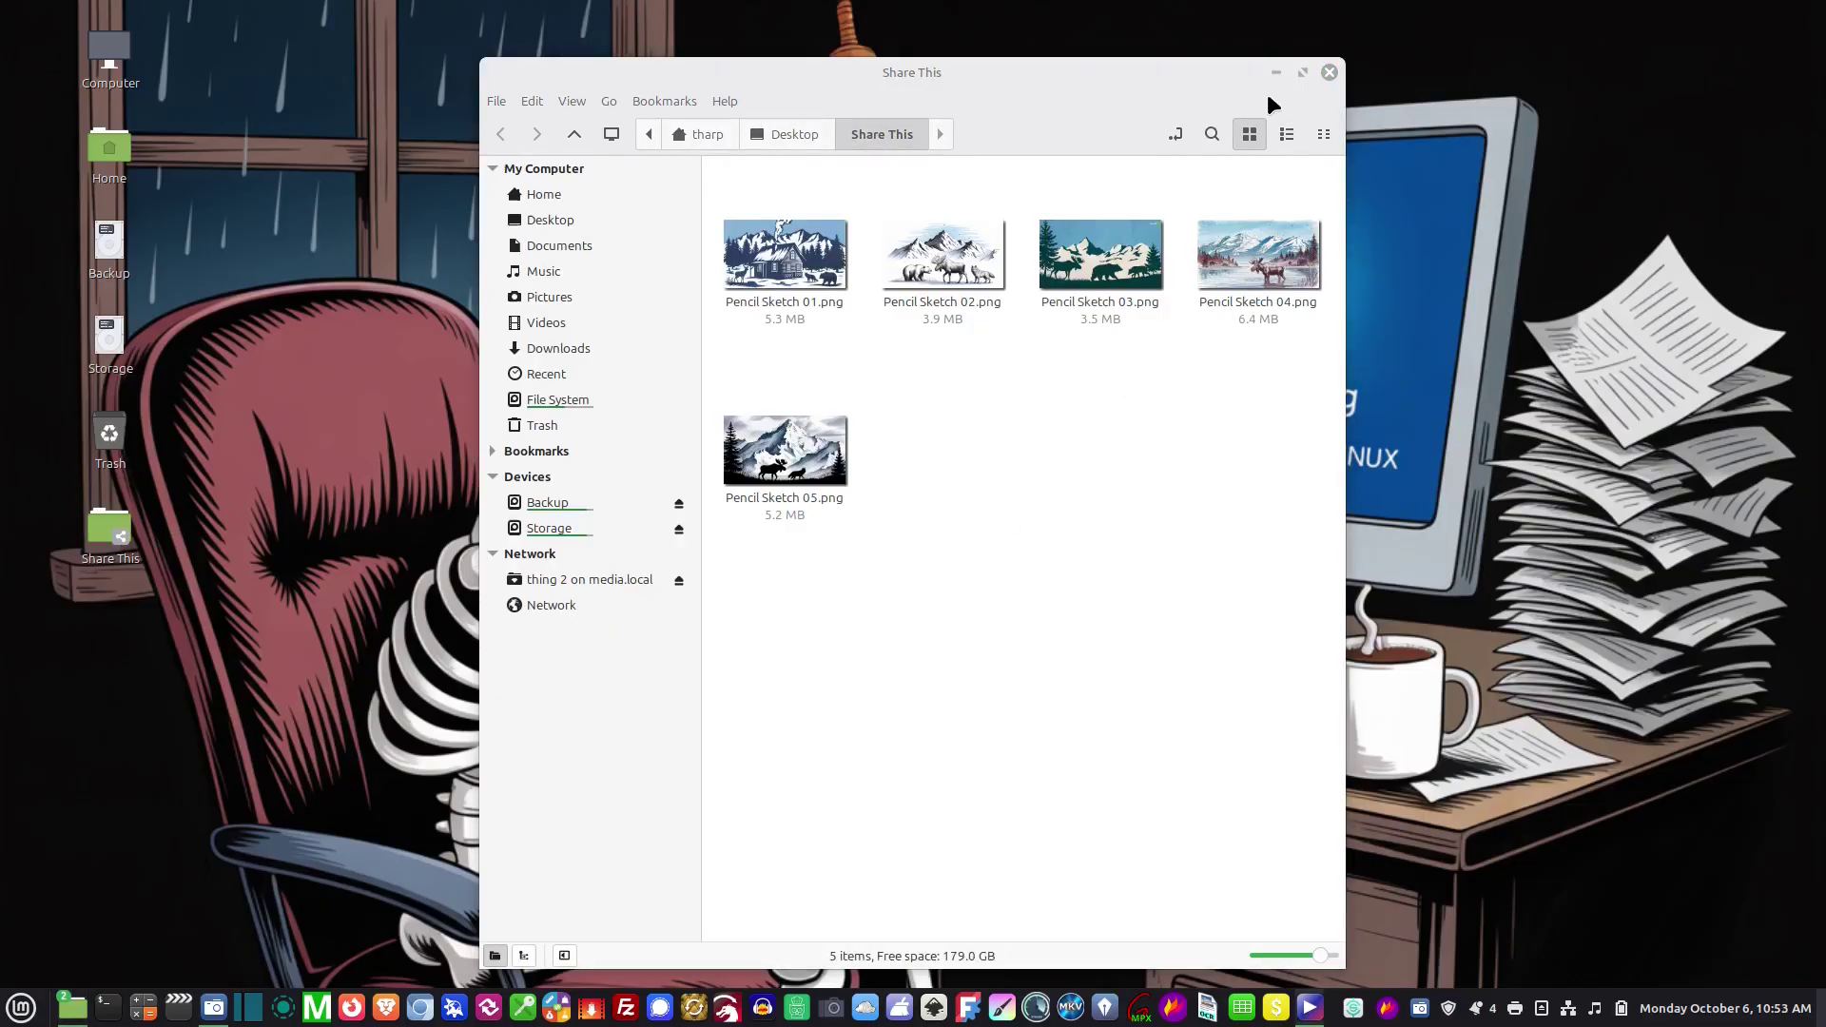
{"action": "left_click_drag", "start_coordinate": [1201, 78], "coordinate": [1204, 64]}
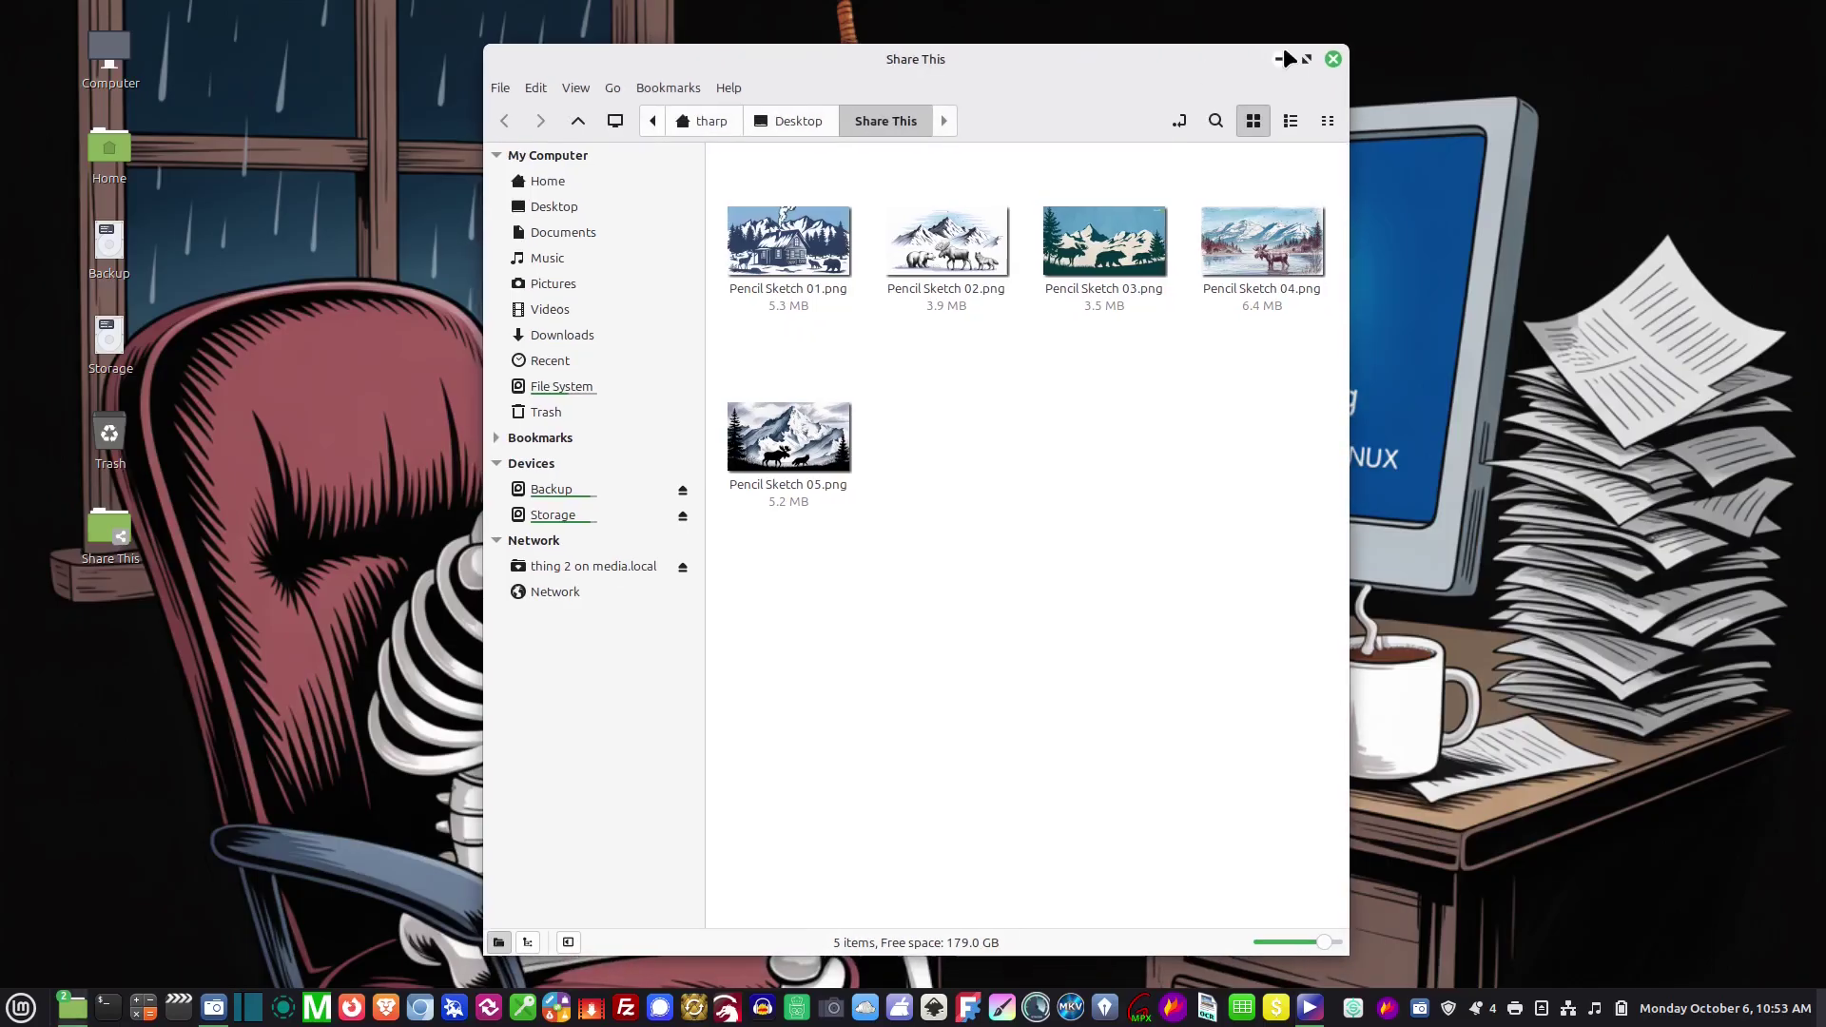
{"action": "left_click", "coordinate": [1333, 59]}
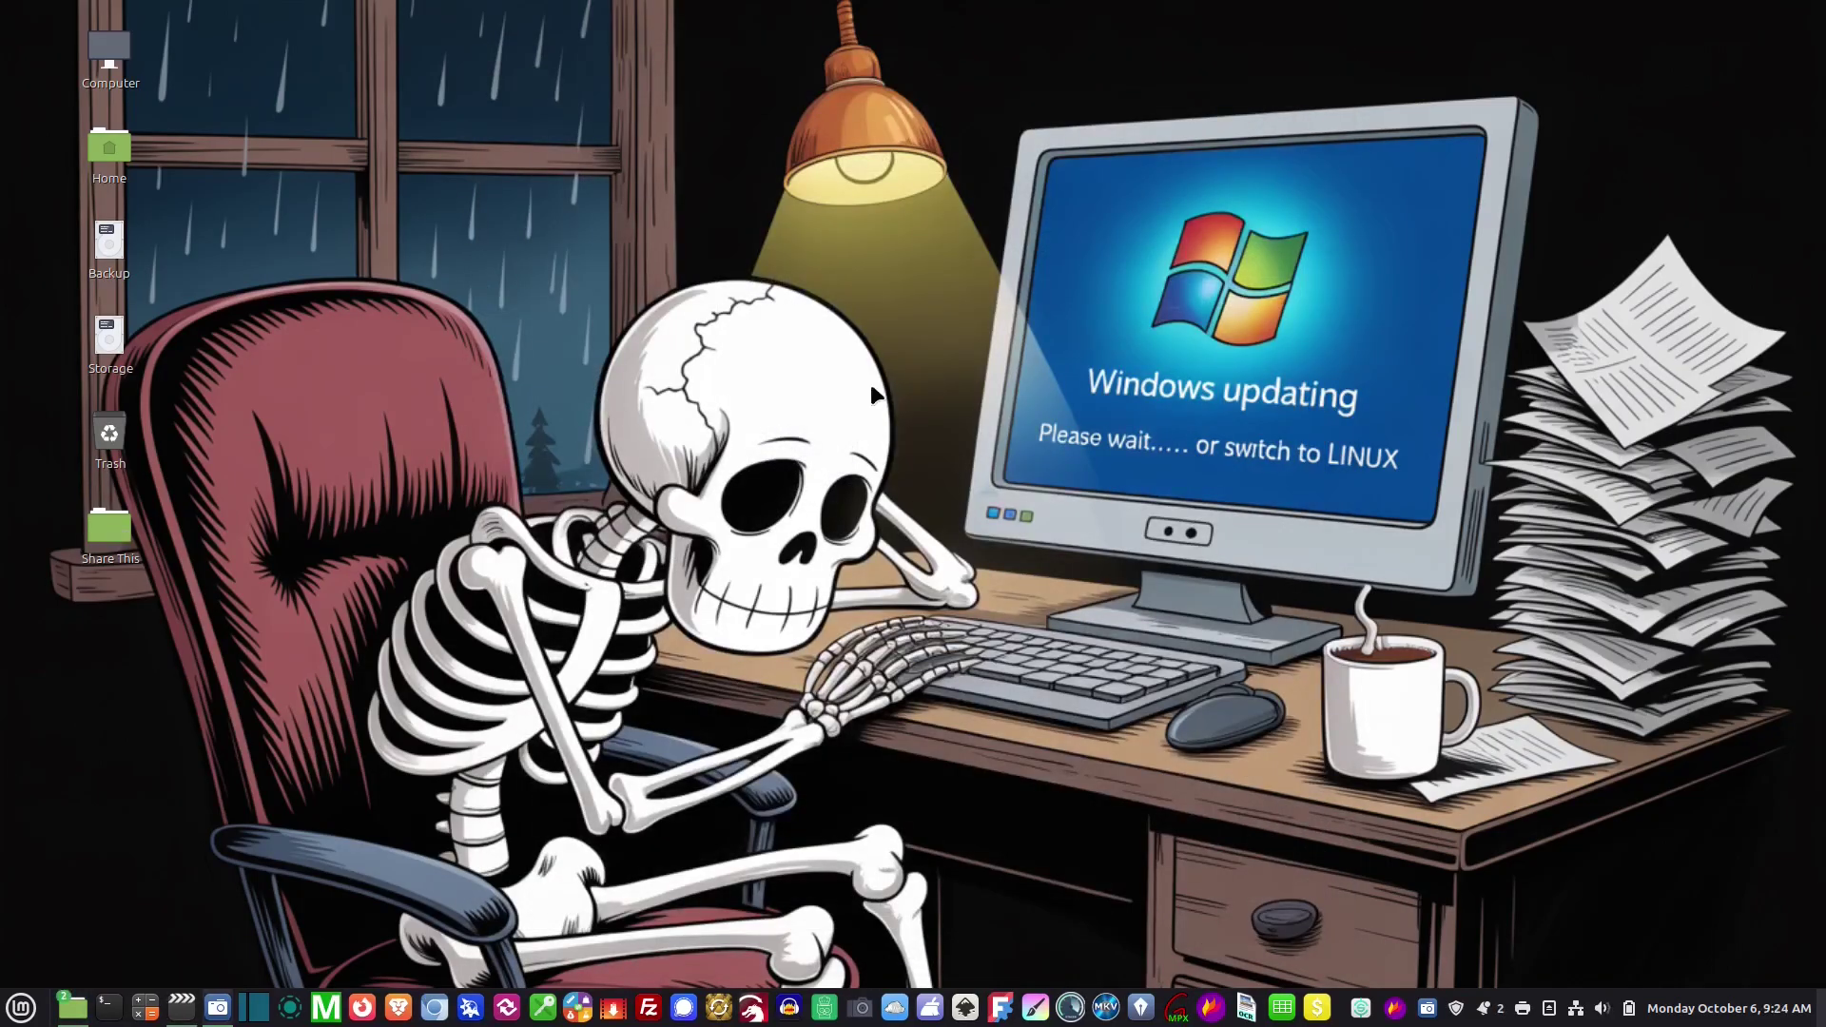
{"action": "right_click", "coordinate": [121, 538]}
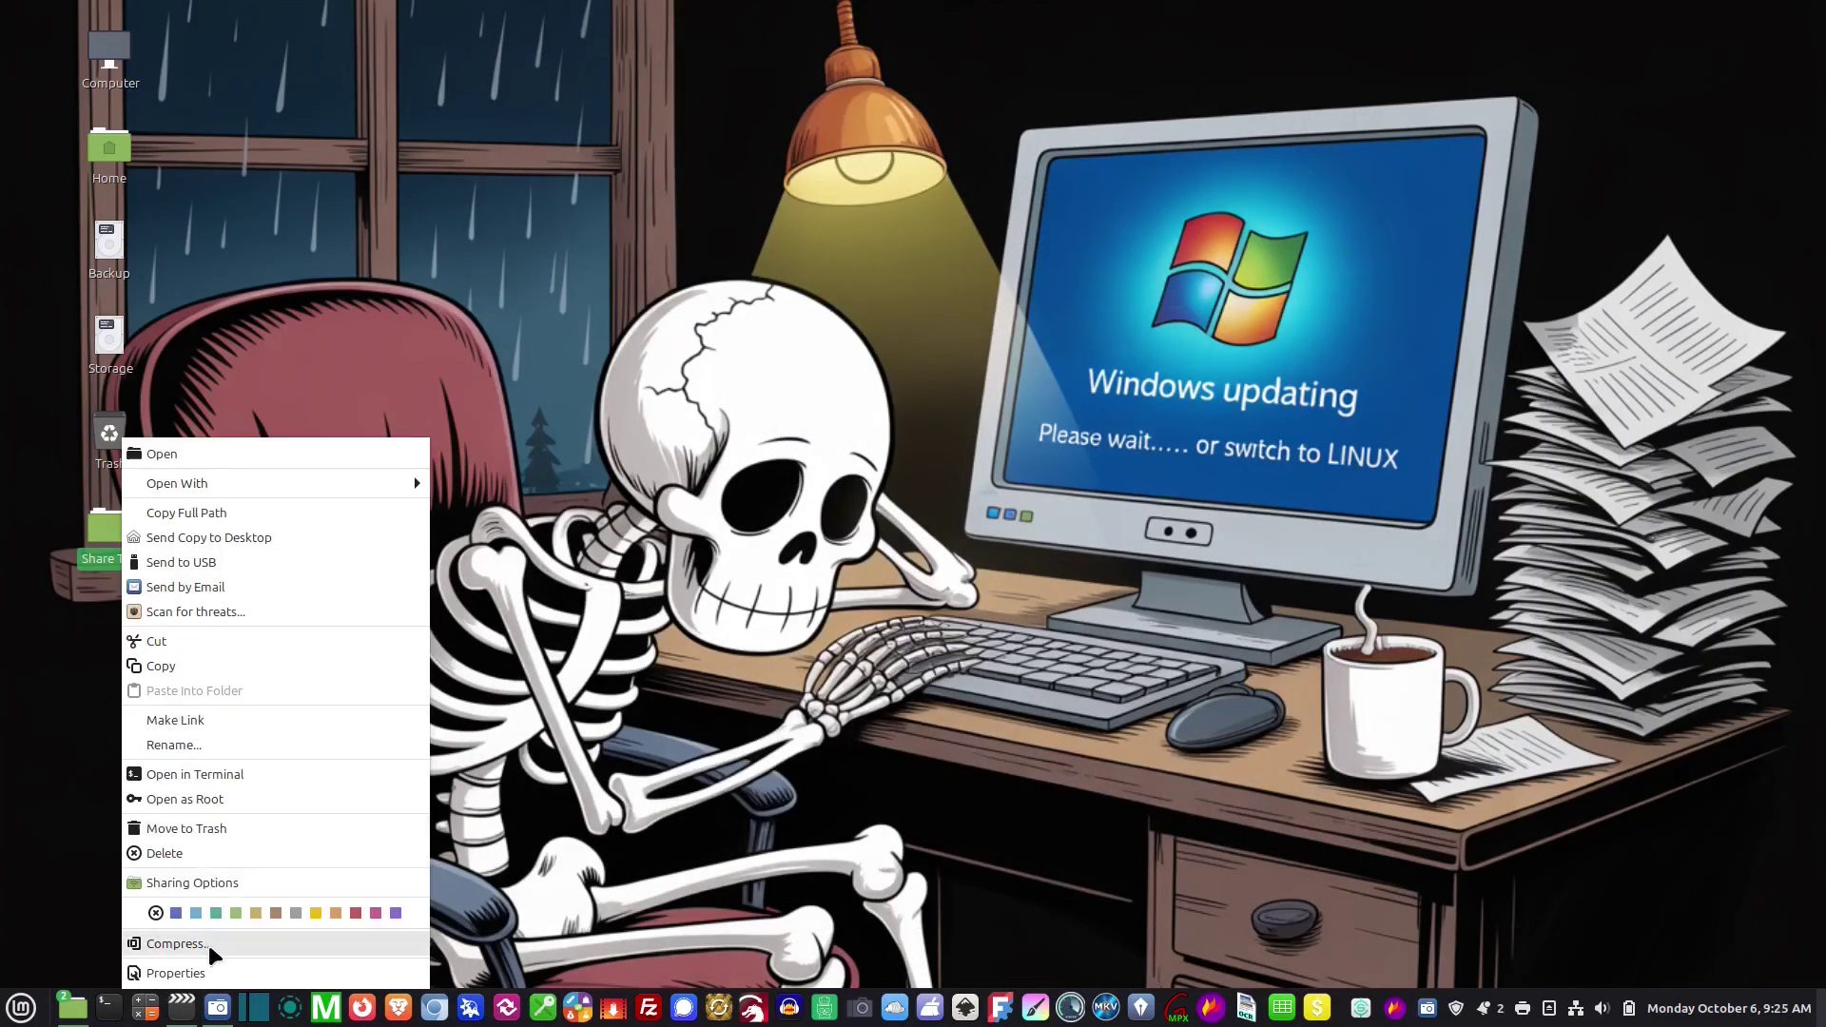
Share the folder as 'Share This' with others allowed to create and delete files
{"action": "left_click", "coordinate": [204, 973]}
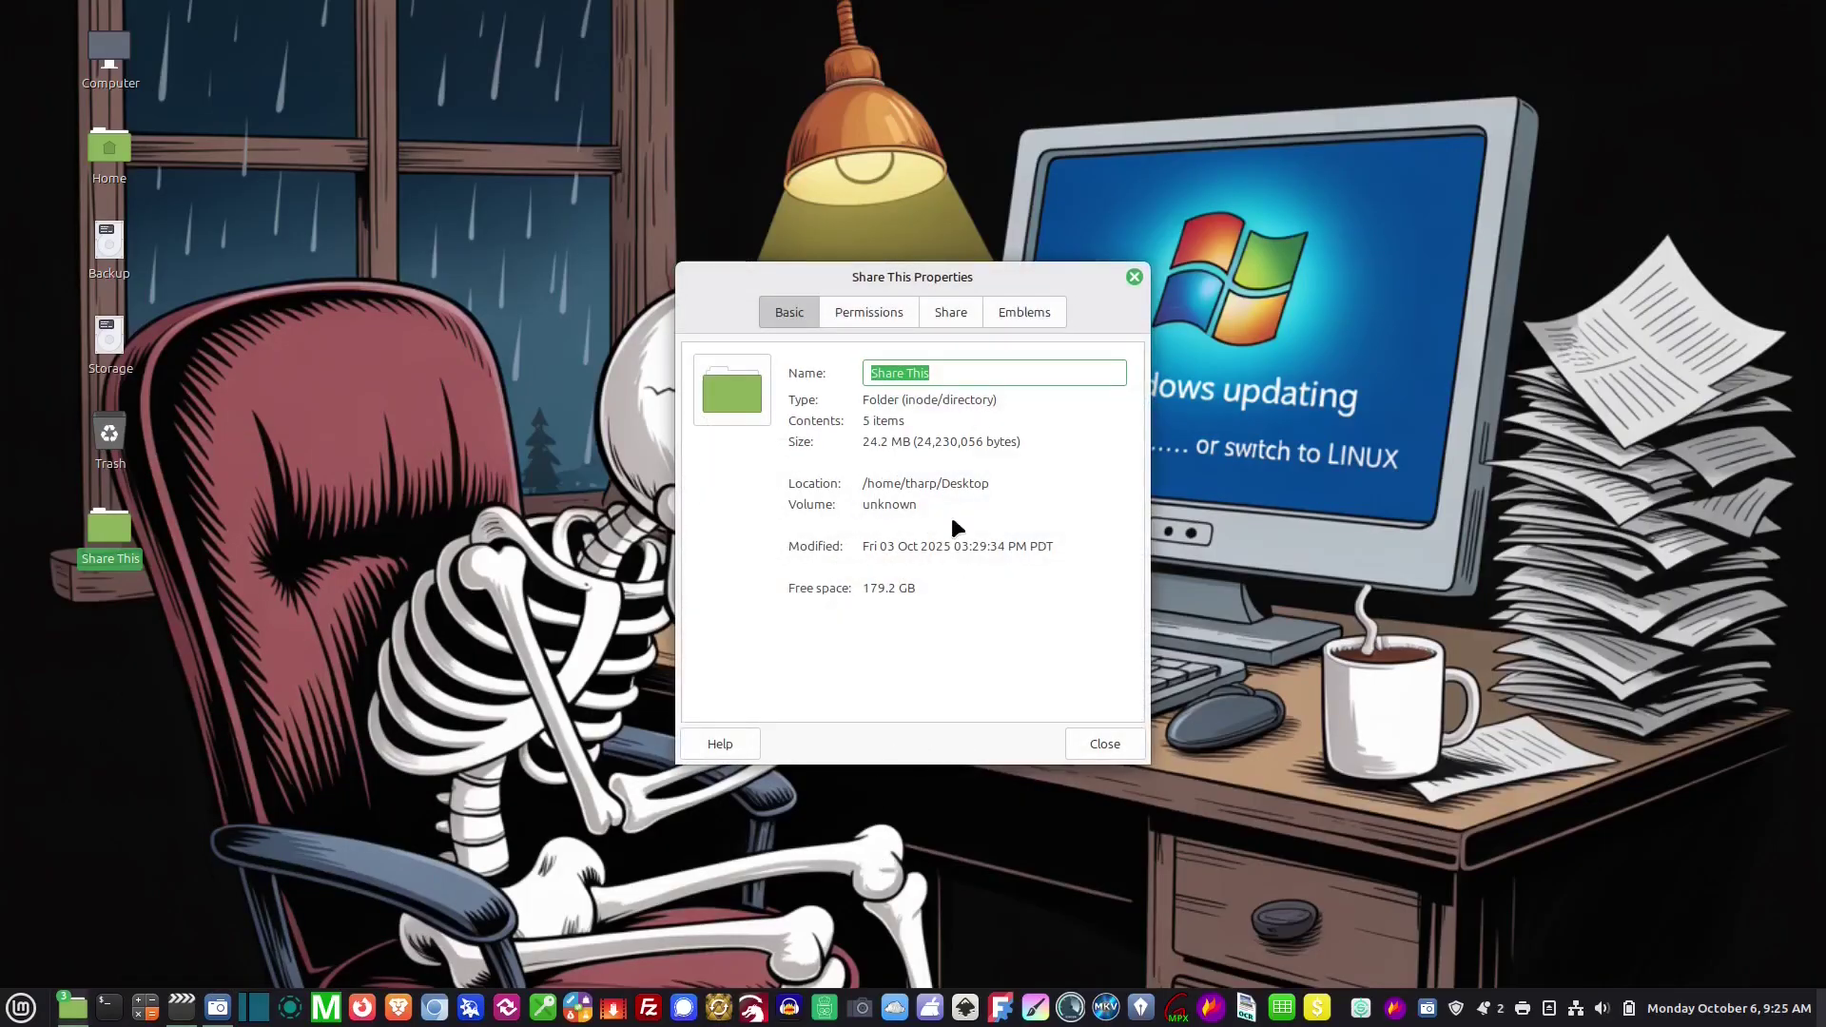
{"action": "left_click", "coordinate": [950, 312]}
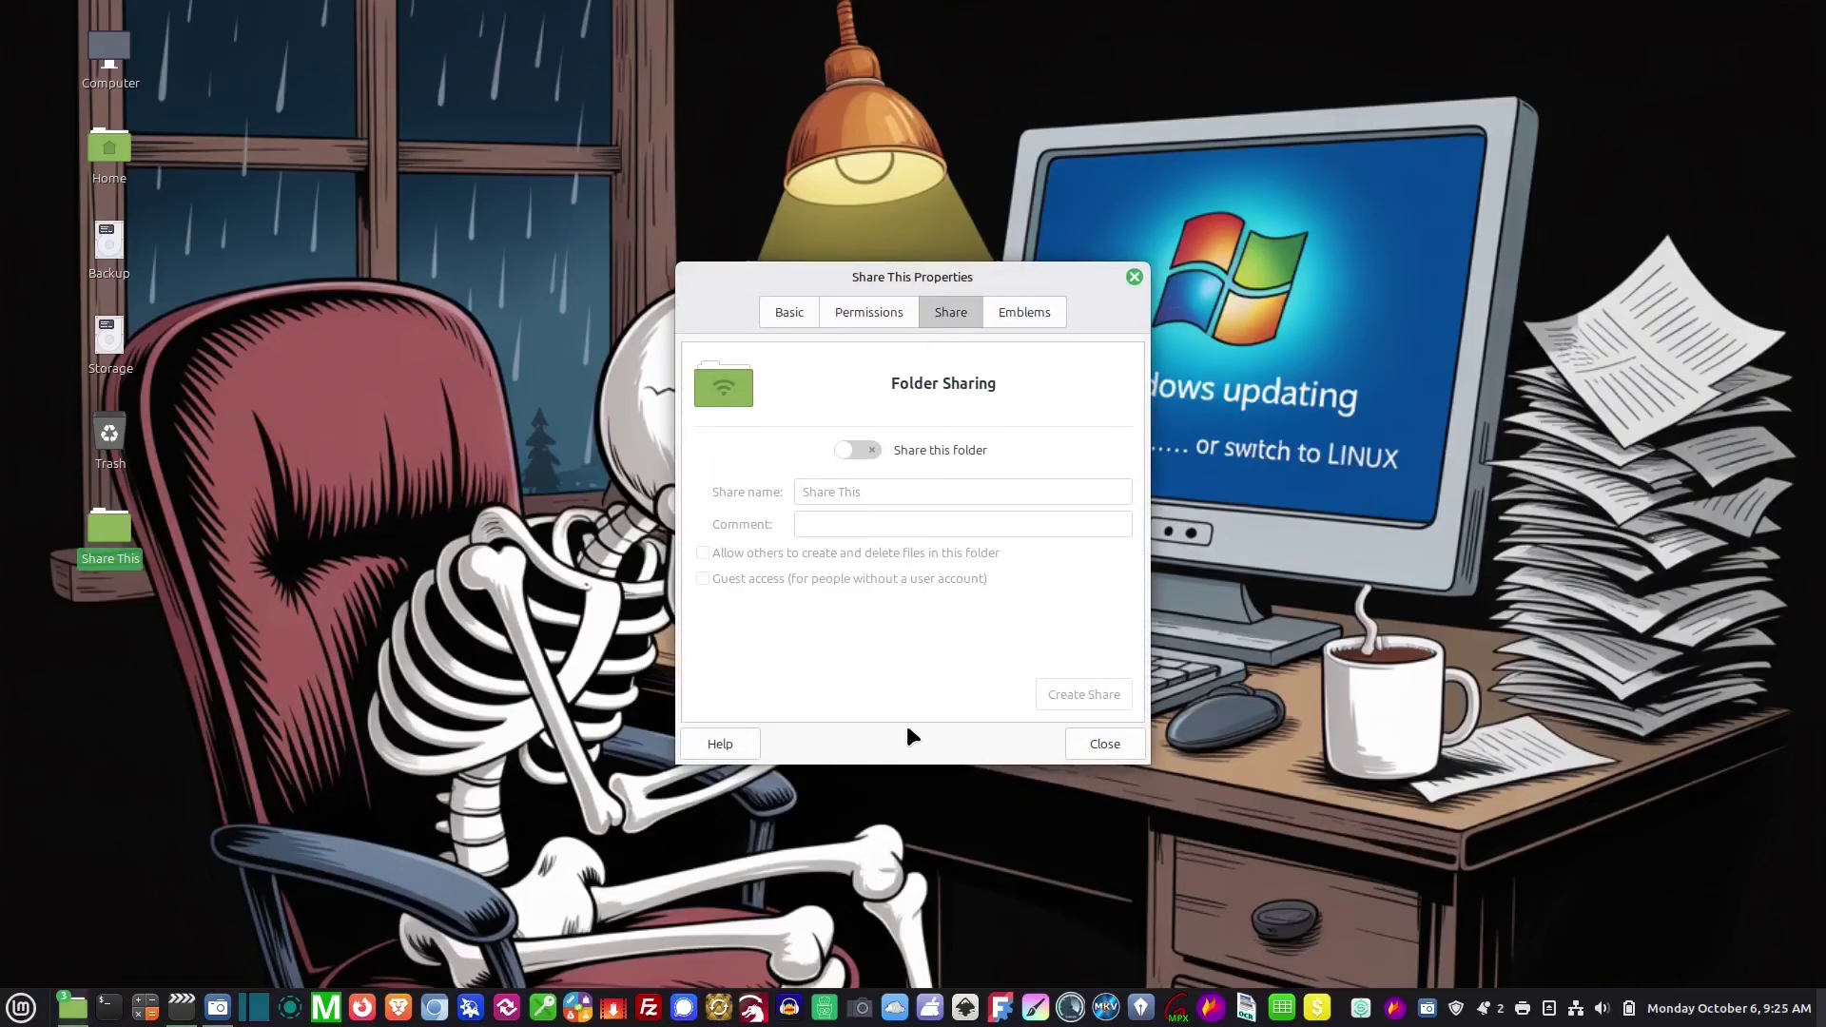
{"action": "left_click", "coordinate": [867, 450]}
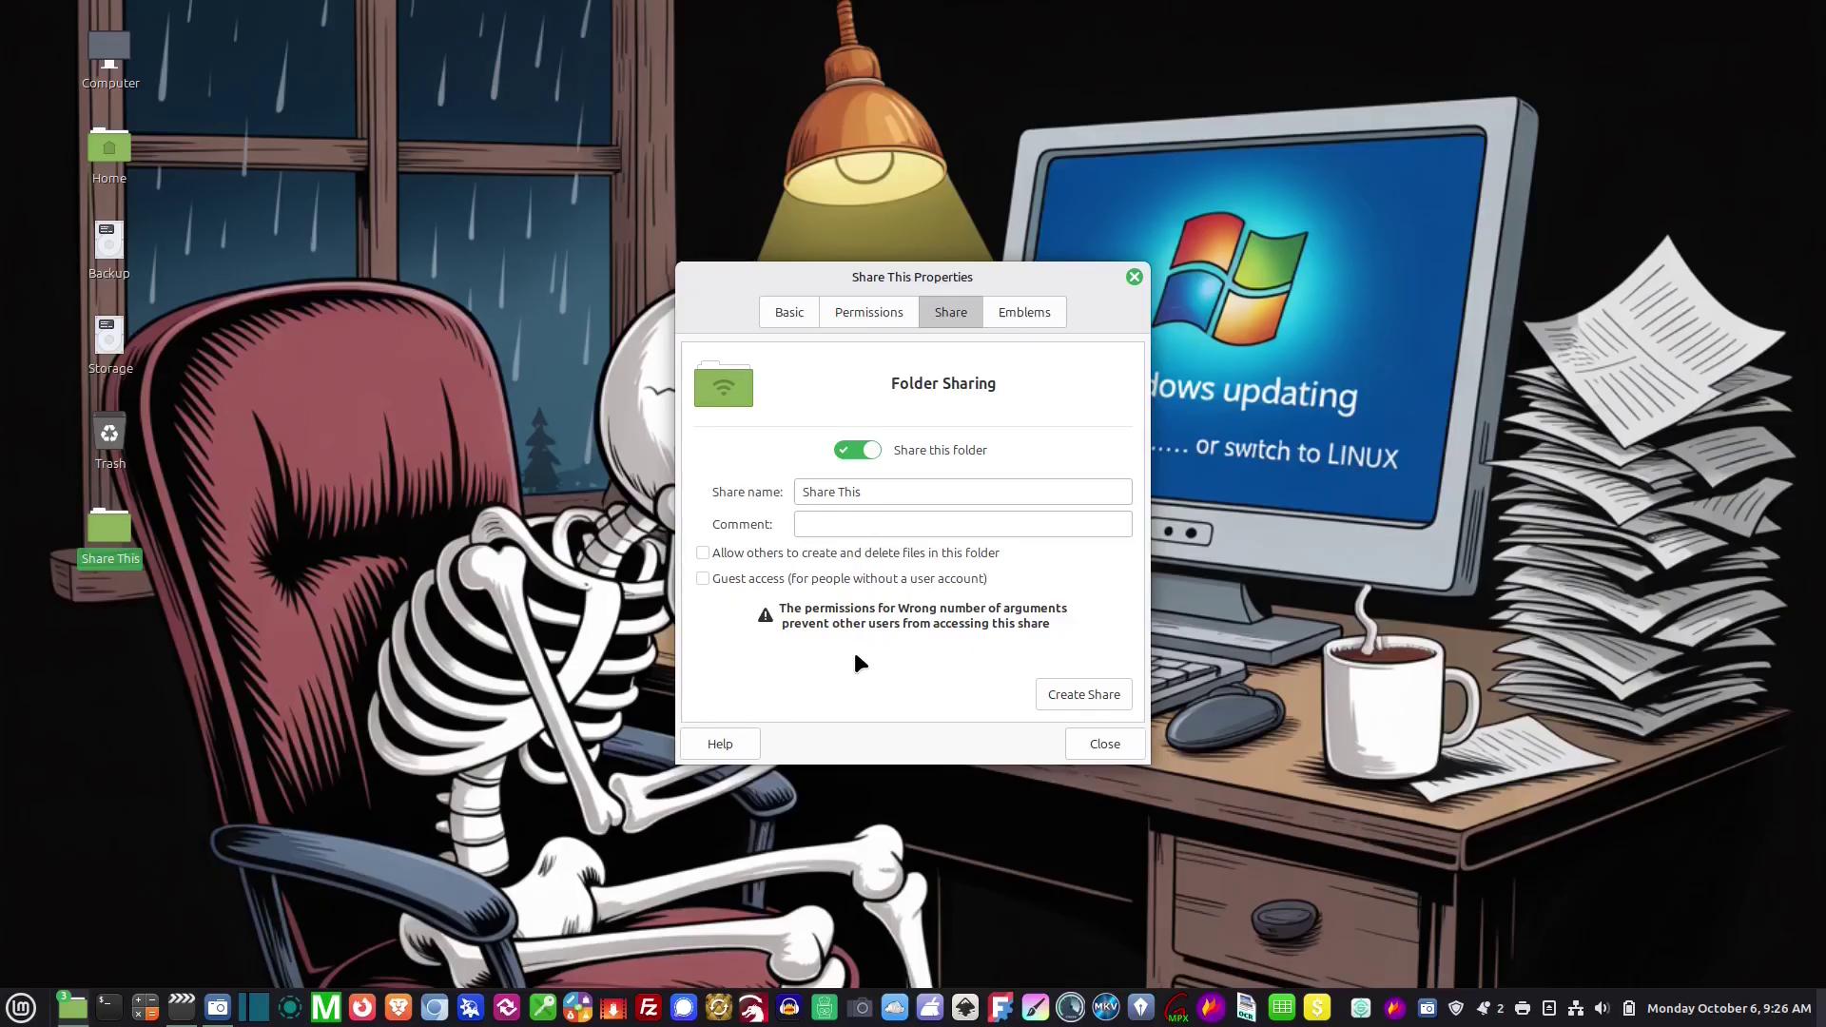
{"action": "triple_click", "coordinate": [875, 489]}
{"action": "left_click", "coordinate": [908, 491]}
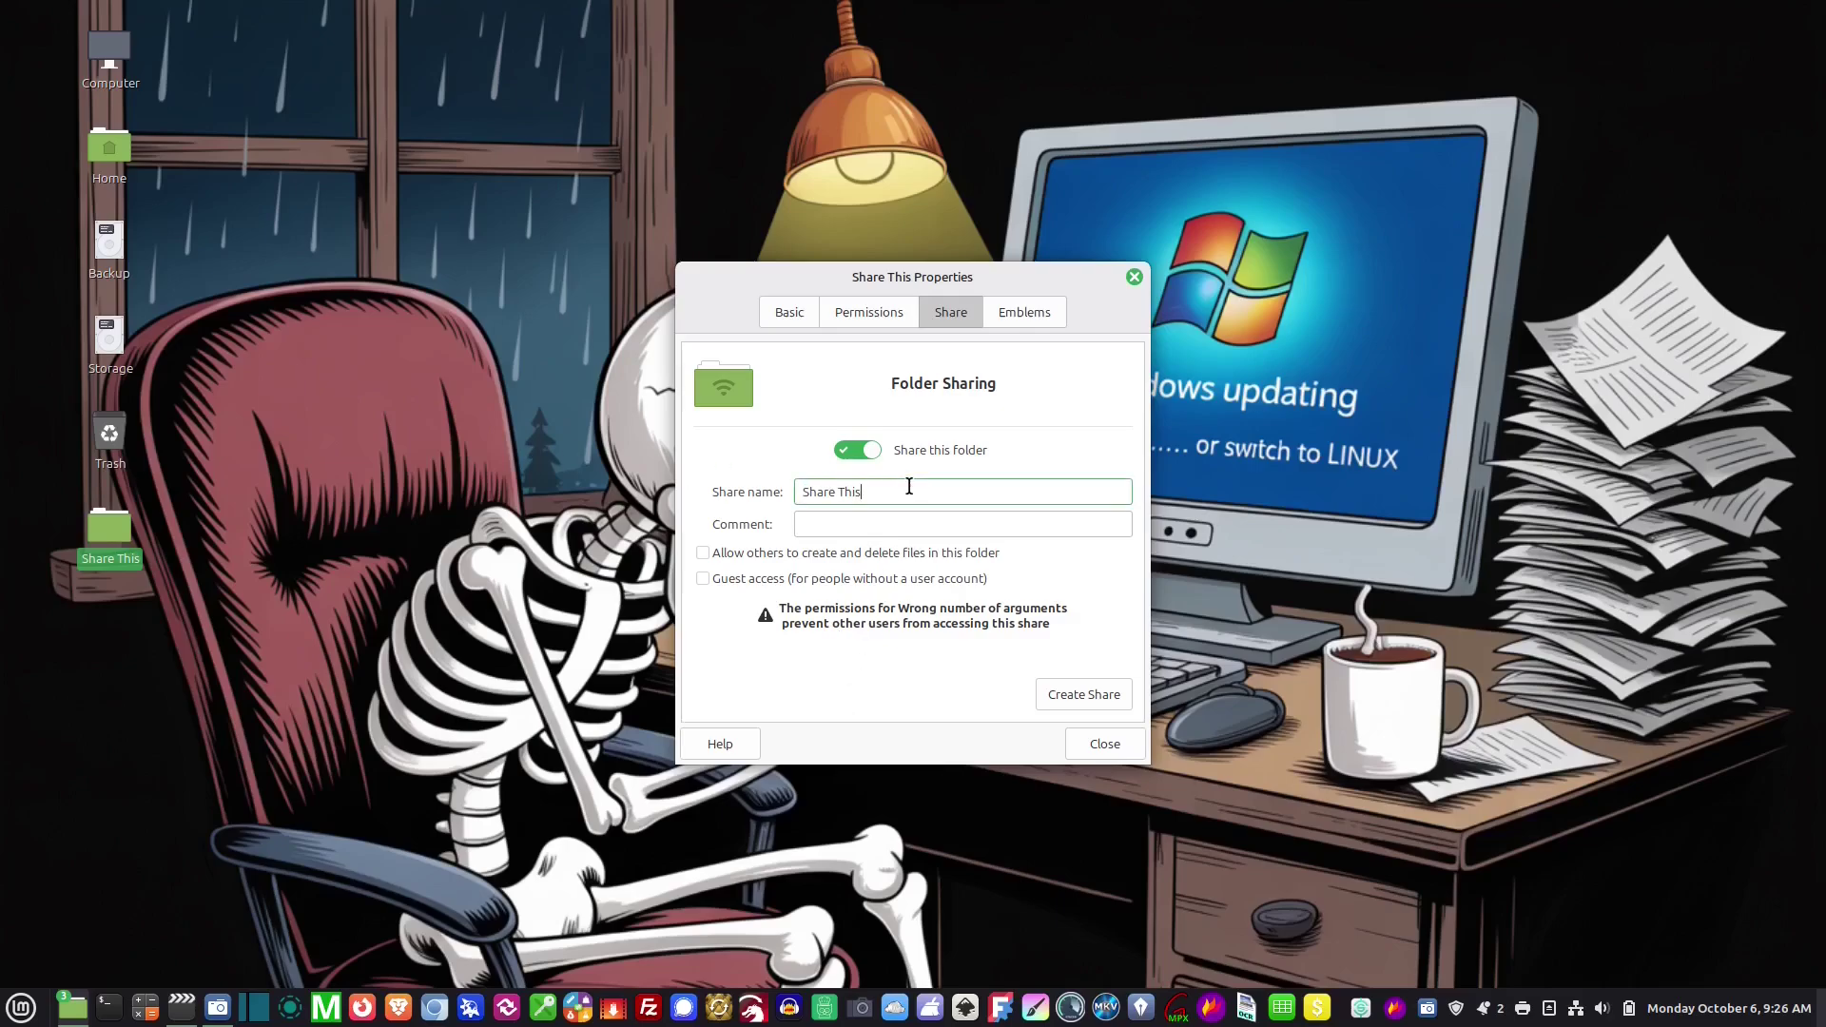
{"action": "left_click", "coordinate": [702, 553]}
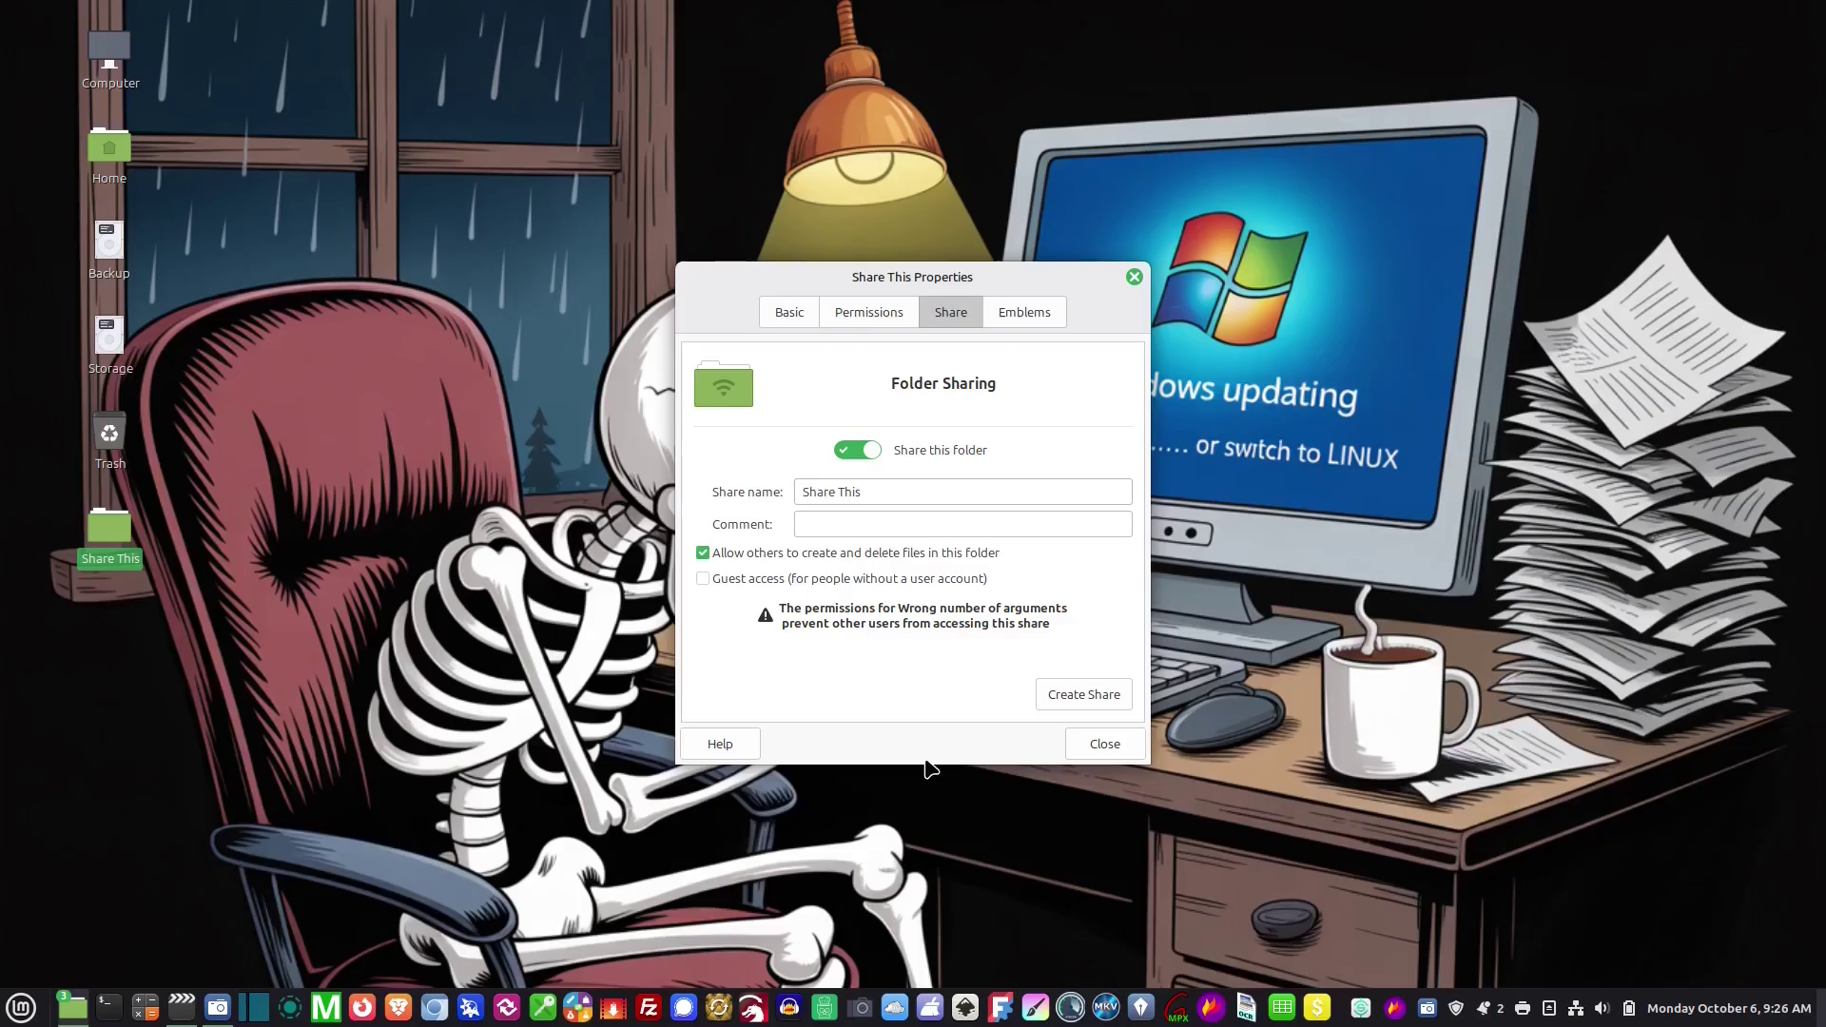
{"action": "left_click", "coordinate": [1081, 697]}
Set the folder's group to sambashare, apply permissions to enclosed files, and close properties
{"action": "left_click", "coordinate": [890, 313]}
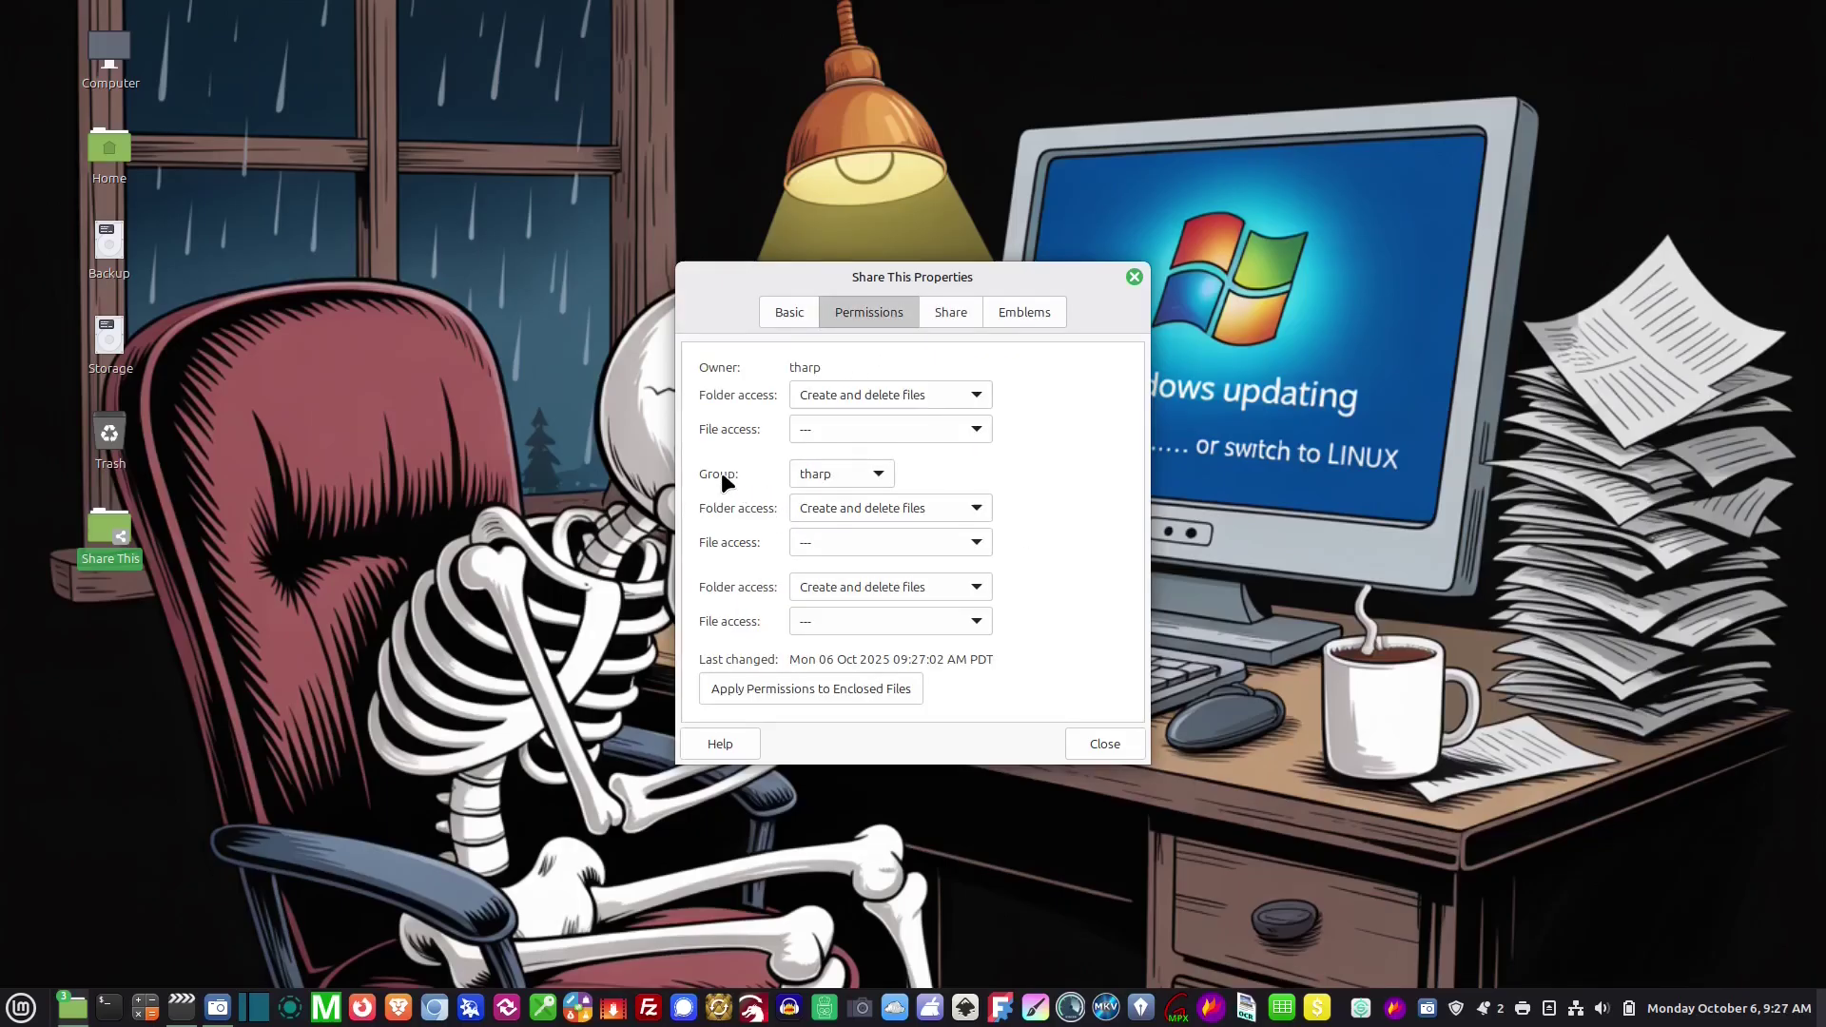
{"action": "left_click", "coordinate": [879, 473]}
{"action": "left_click", "coordinate": [851, 392]}
{"action": "left_click", "coordinate": [894, 687]}
{"action": "left_click", "coordinate": [1105, 744]}
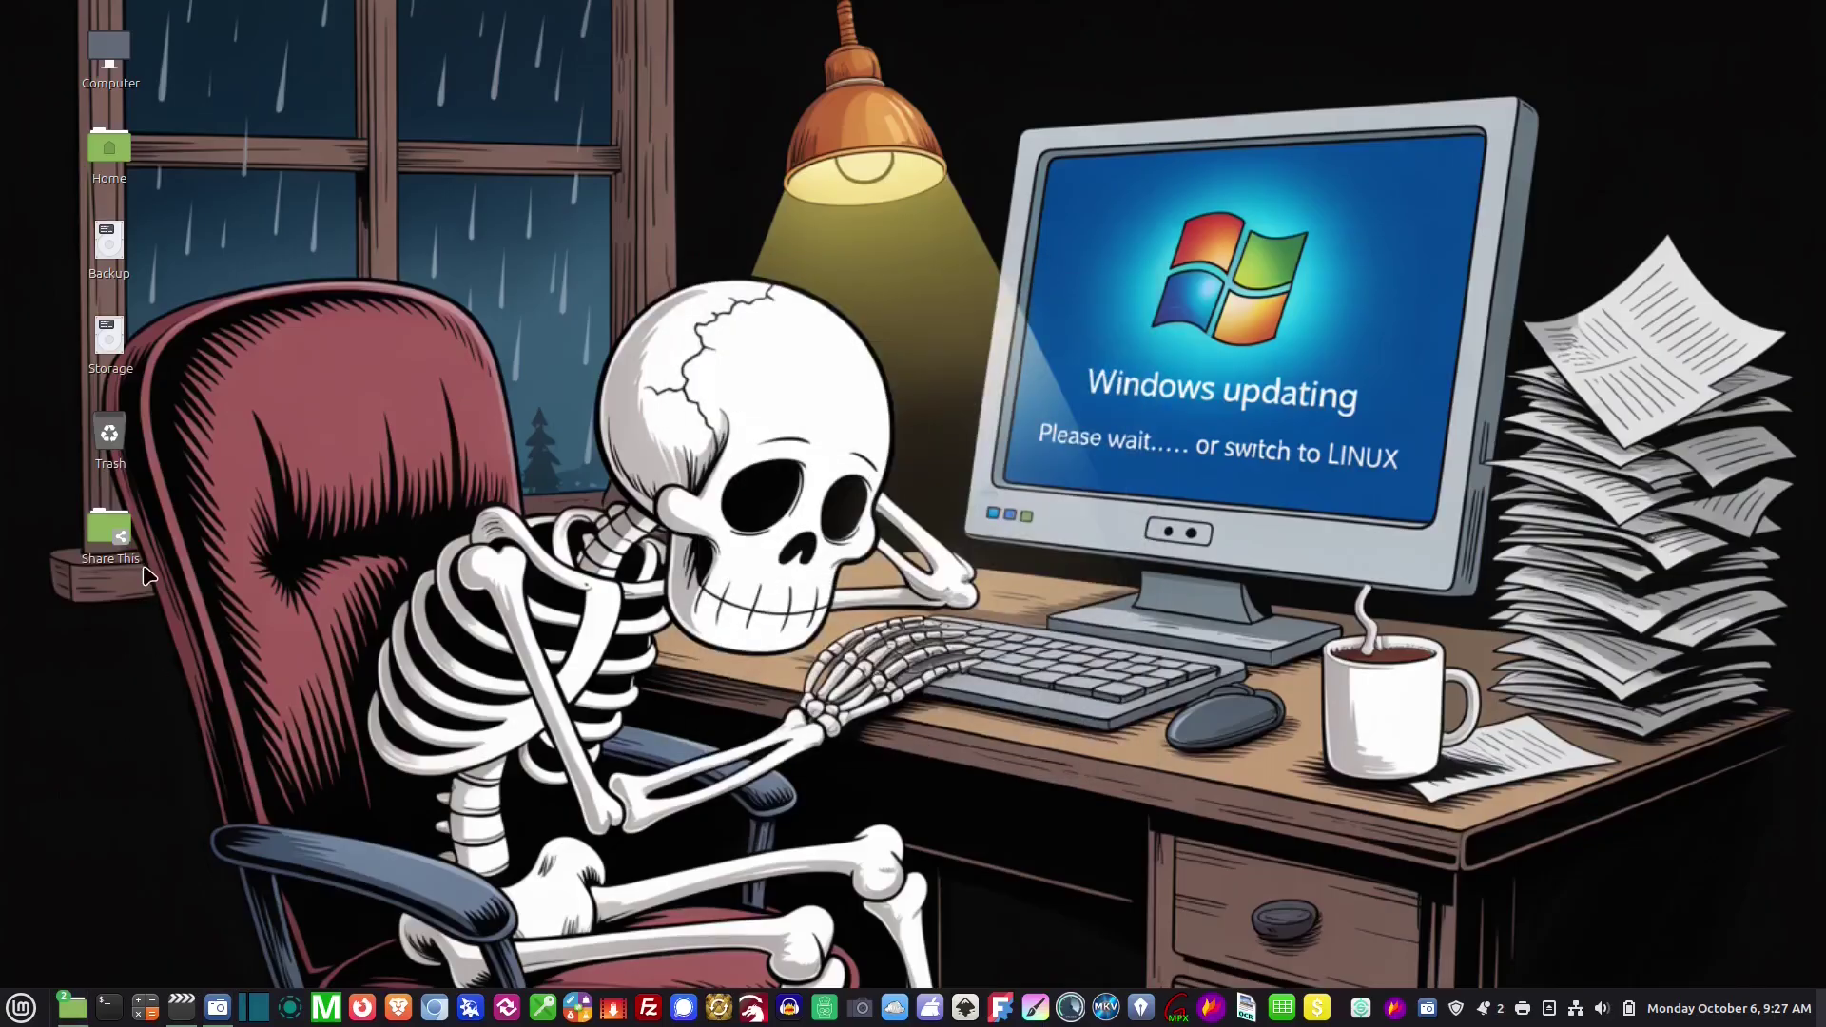
{"action": "left_click", "coordinate": [123, 547]}
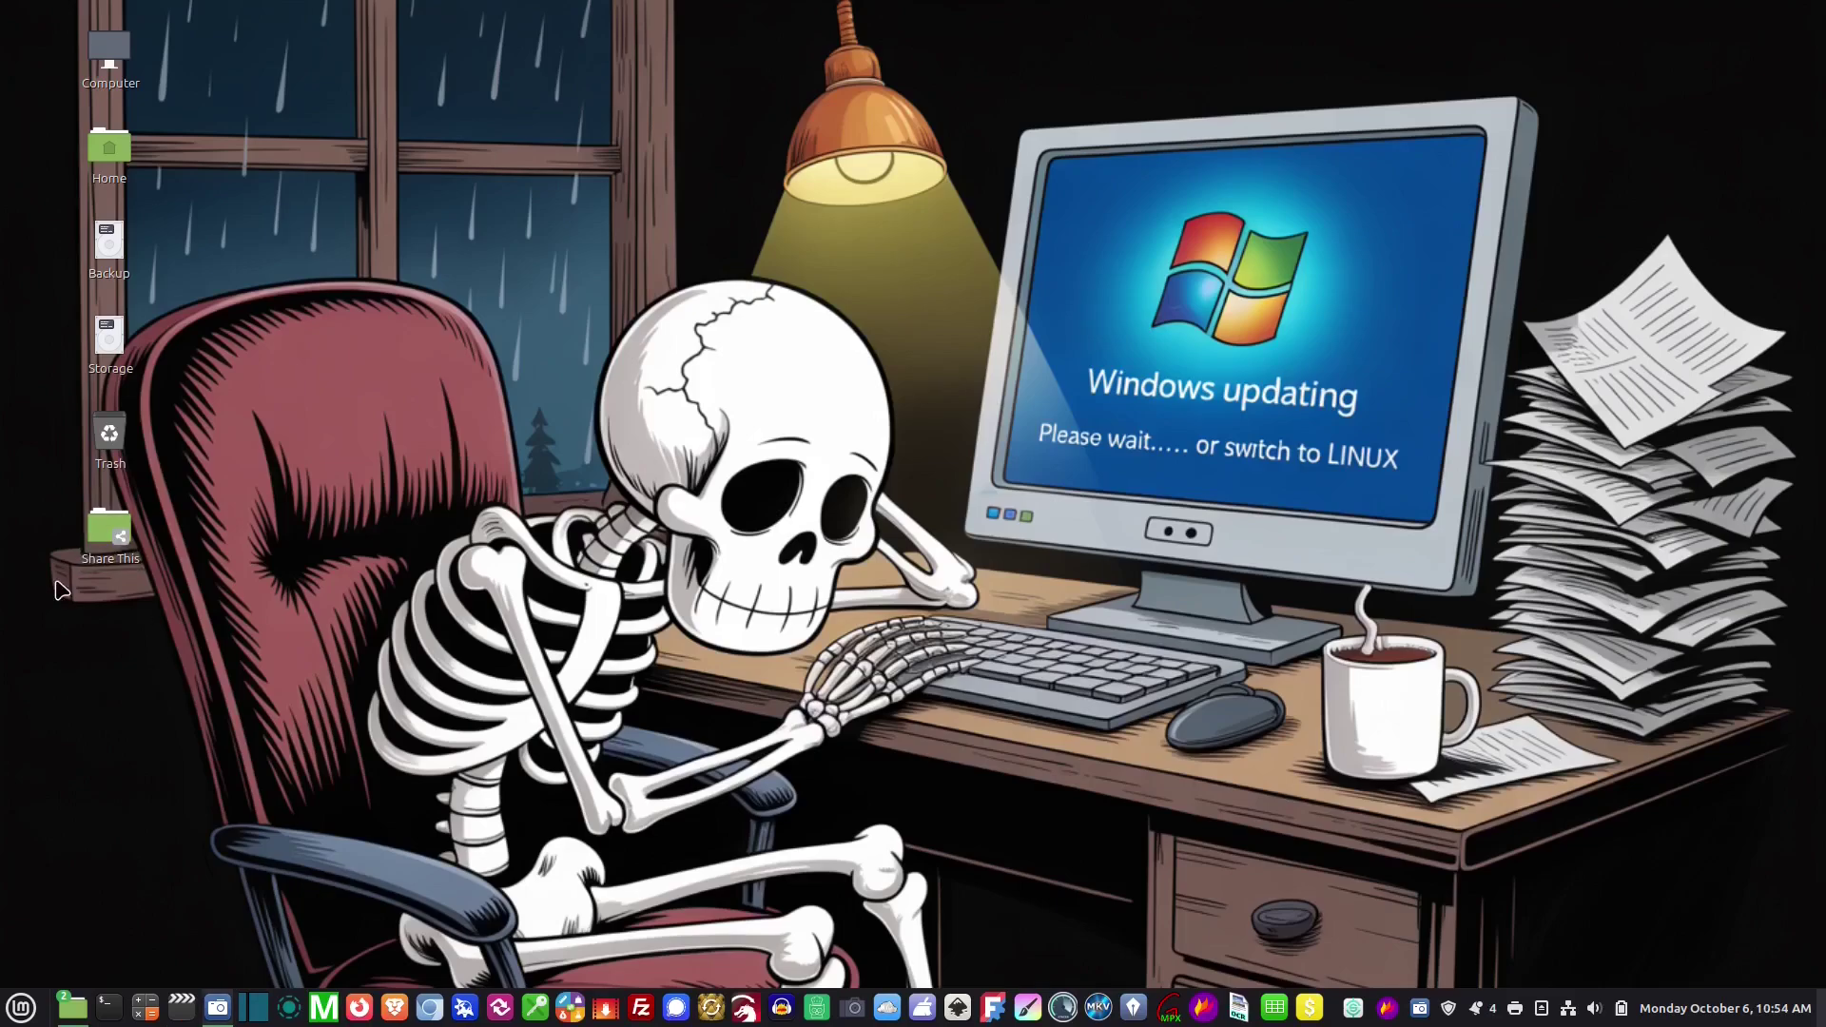
{"action": "double_click", "coordinate": [110, 531]}
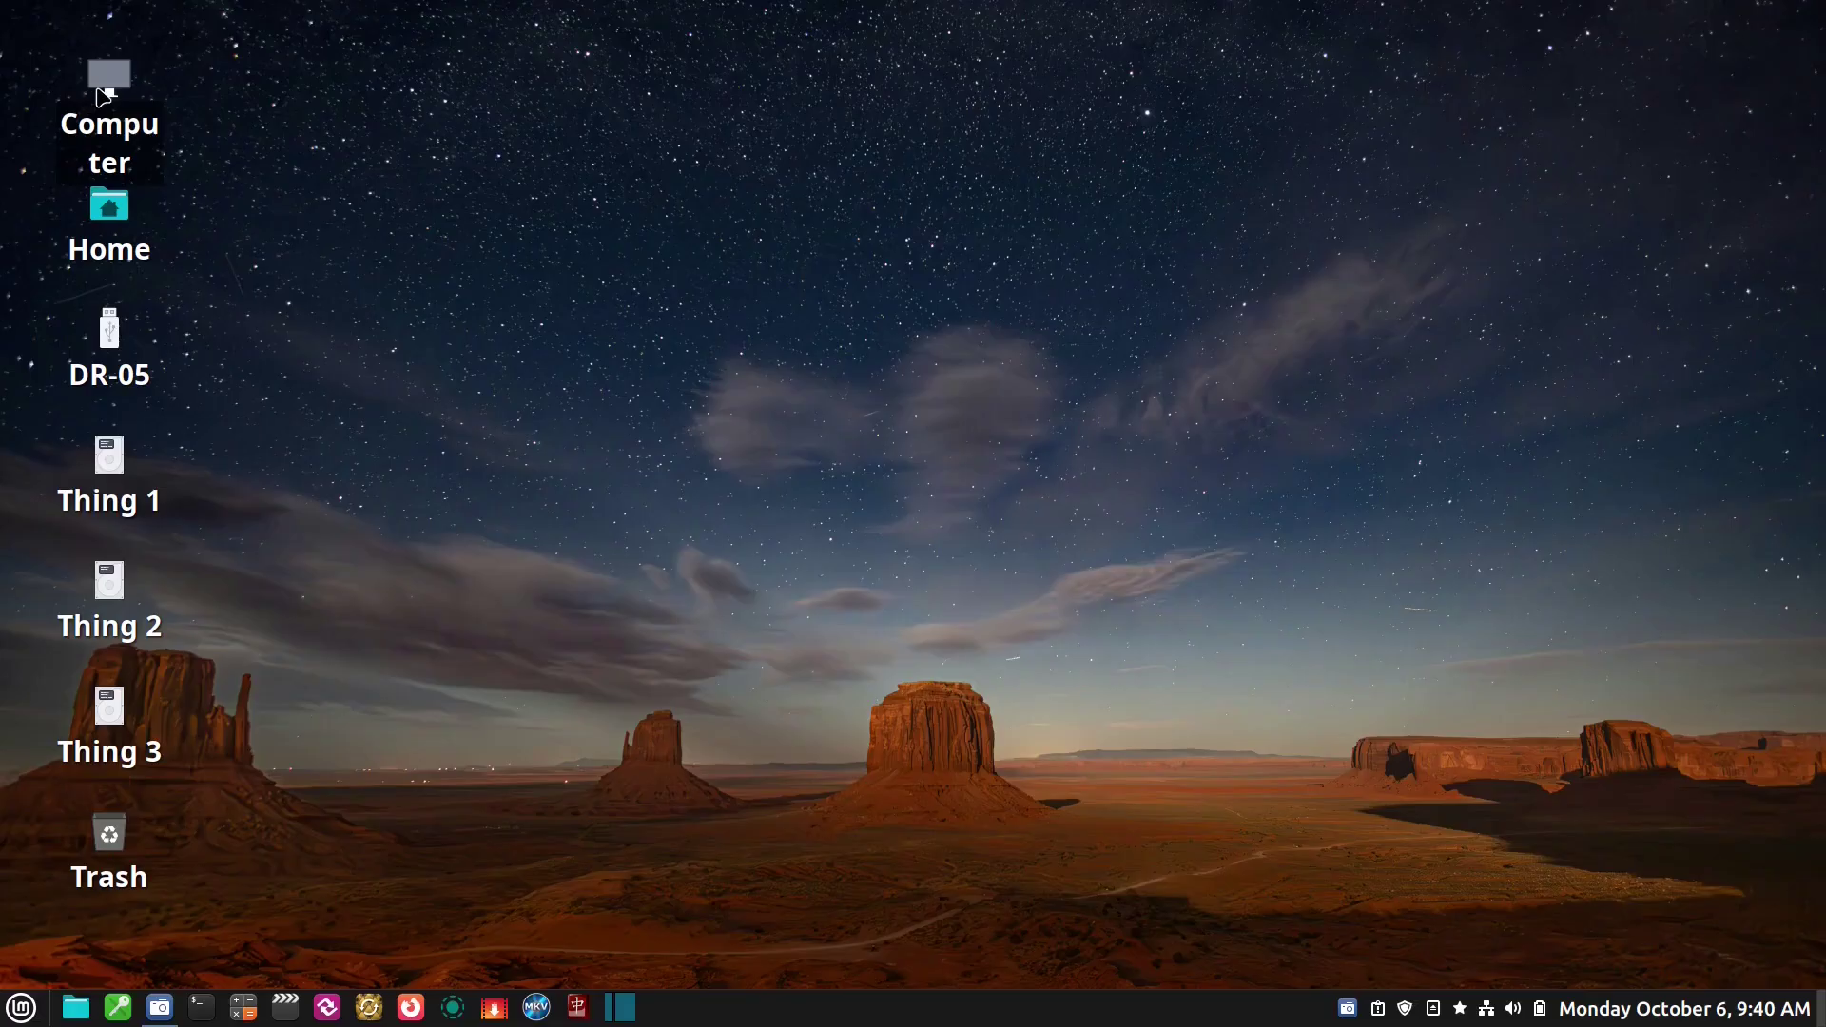
From Computer, browse Network to the MAIN computer and open its Share This share
{"action": "left_click", "coordinate": [110, 84]}
{"action": "double_click", "coordinate": [110, 88]}
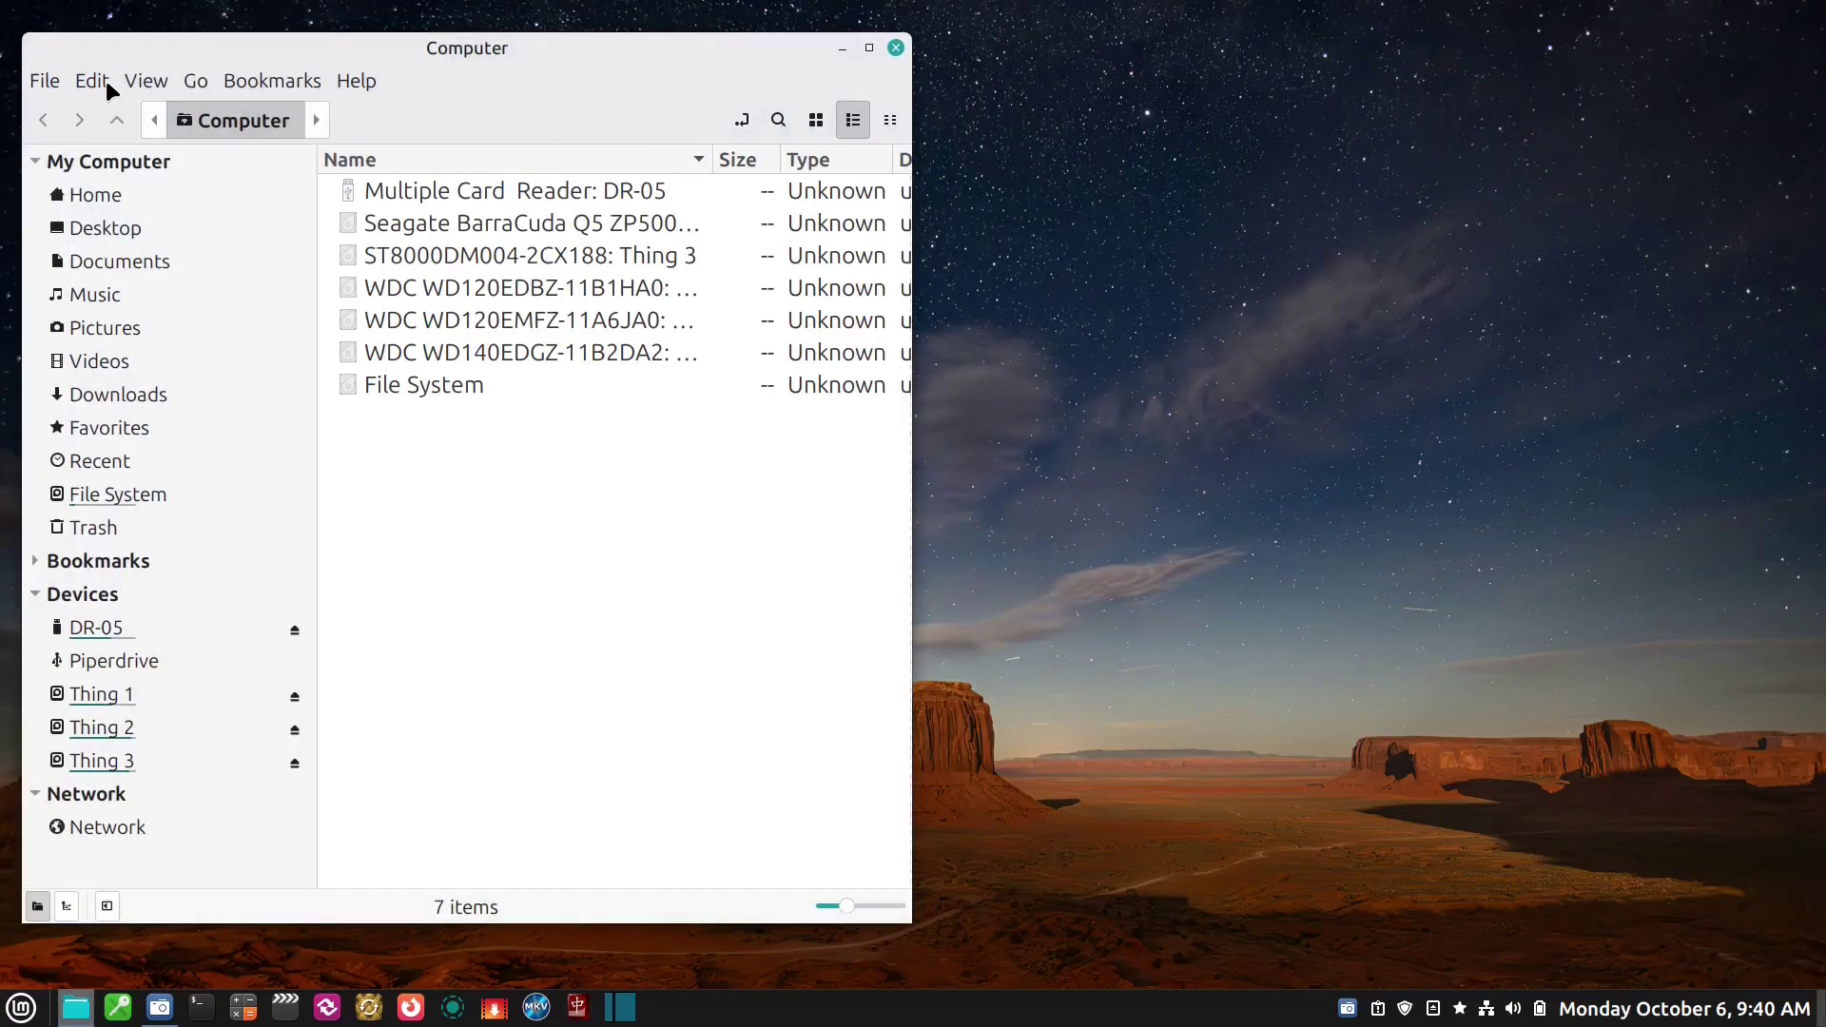
{"action": "left_click_drag", "start_coordinate": [125, 63], "coordinate": [742, 89]}
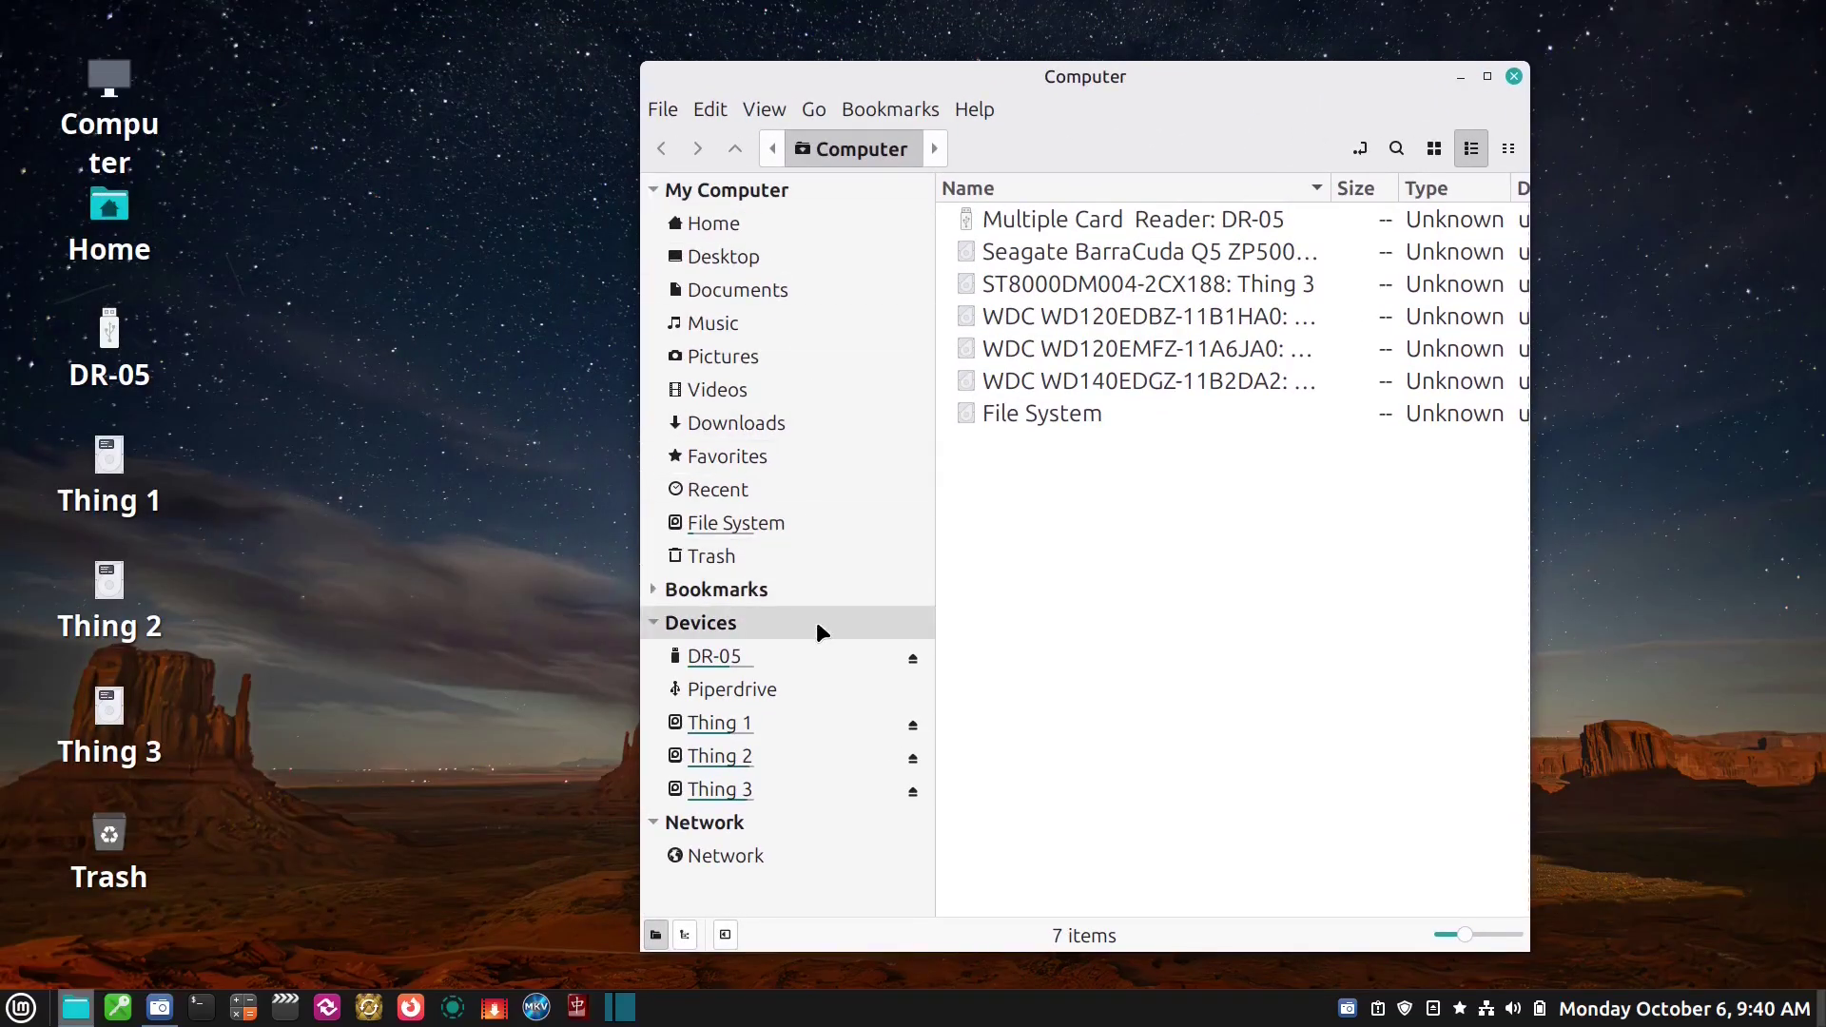
{"action": "left_click", "coordinate": [803, 853]}
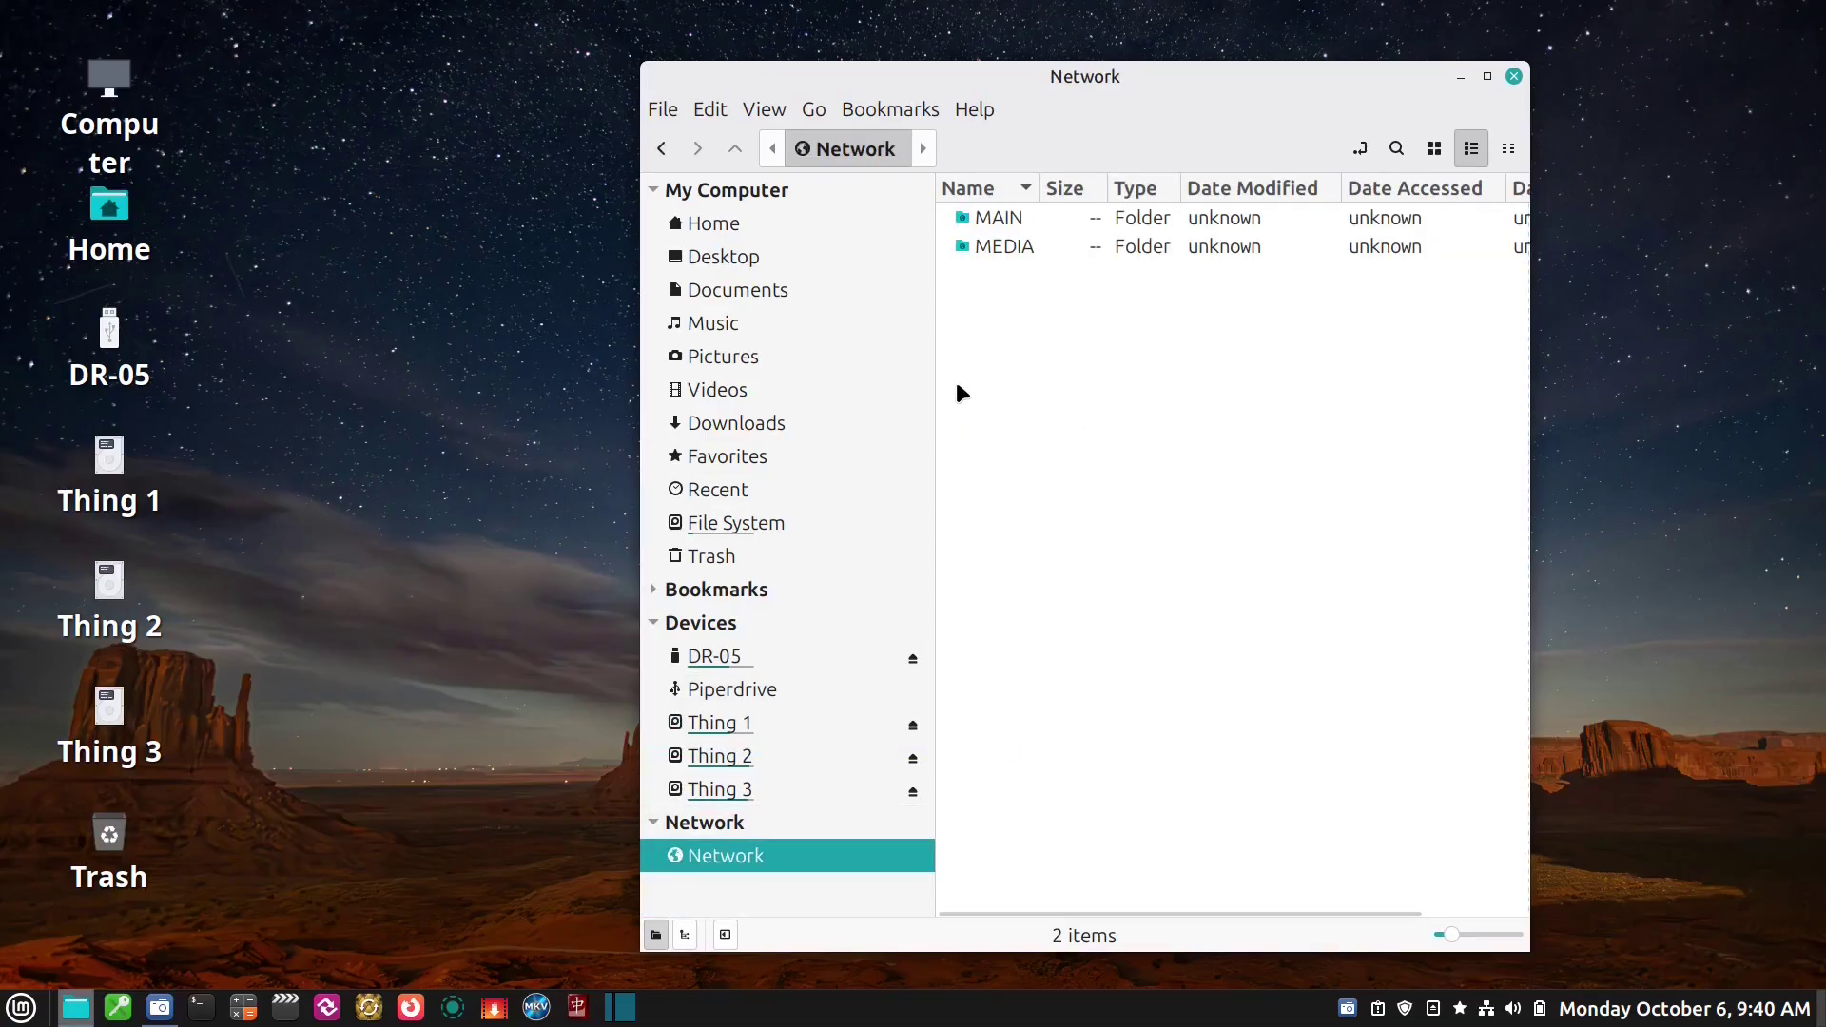
{"action": "double_click", "coordinate": [1018, 217]}
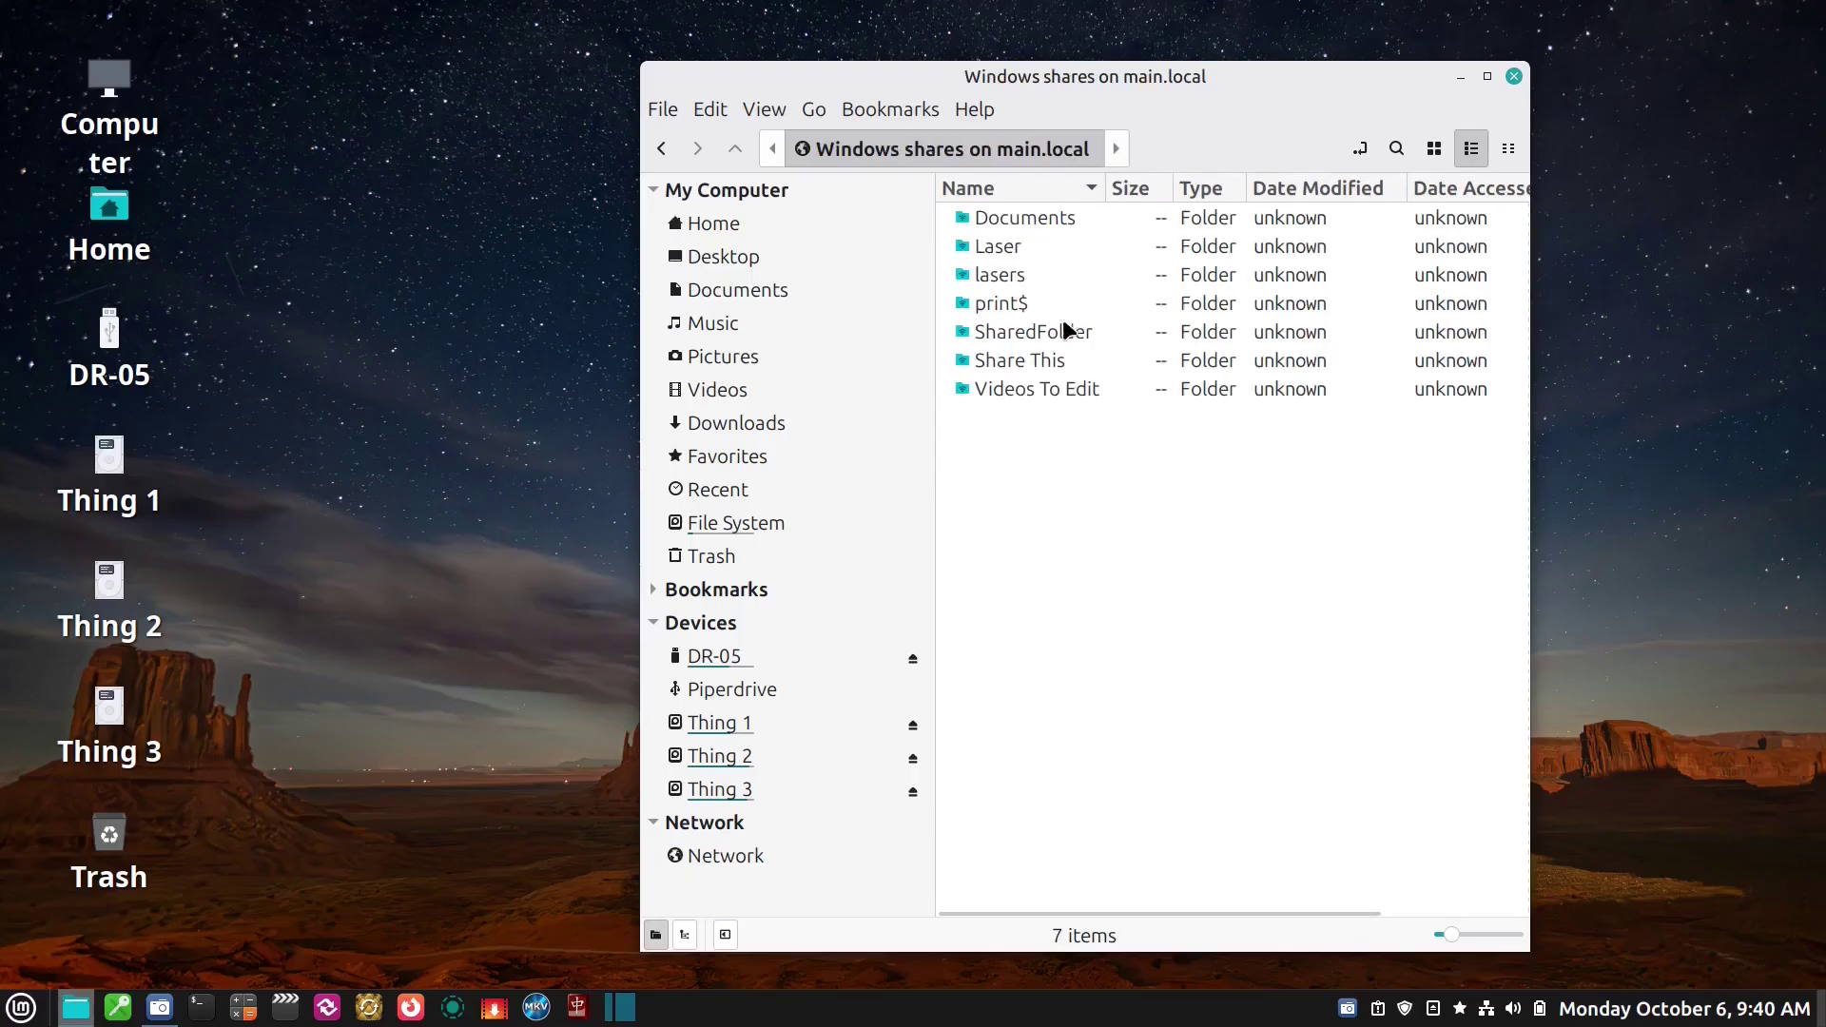
{"action": "double_click", "coordinate": [1058, 360]}
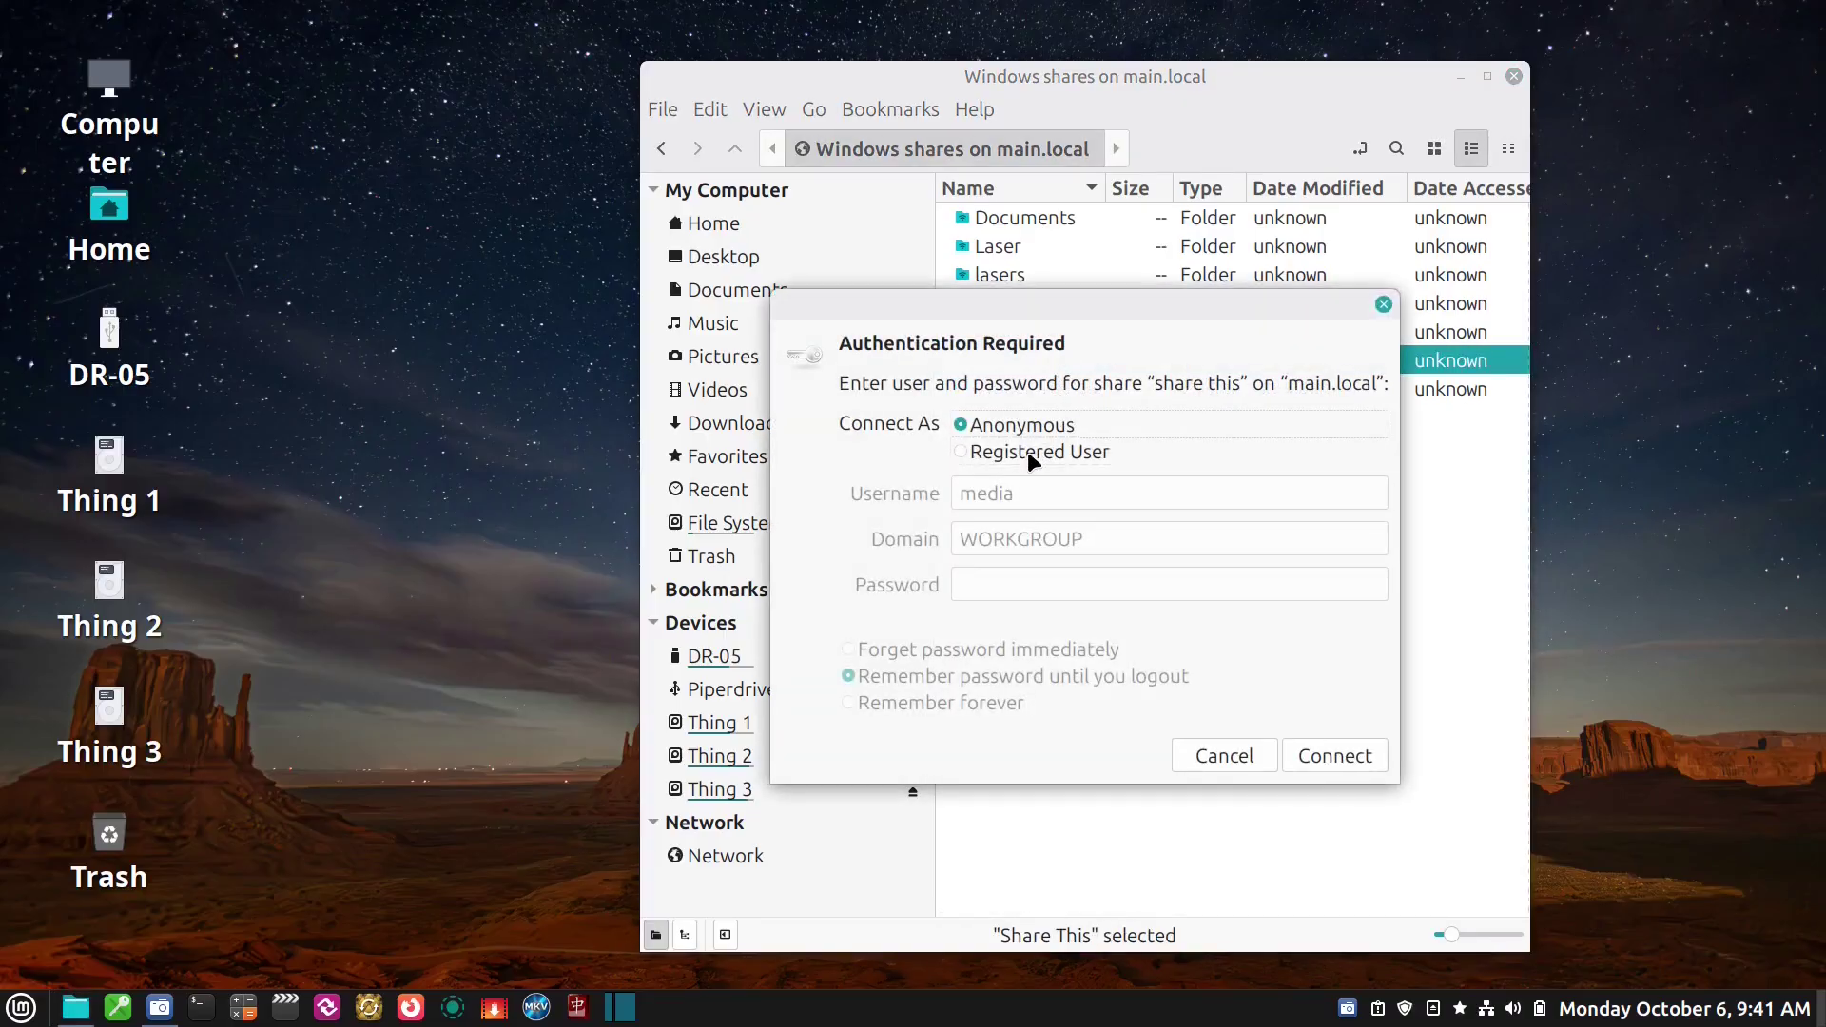
Connect as a registered user with the password remembered forever, then unlock the keyring
{"action": "left_click", "coordinate": [1033, 454]}
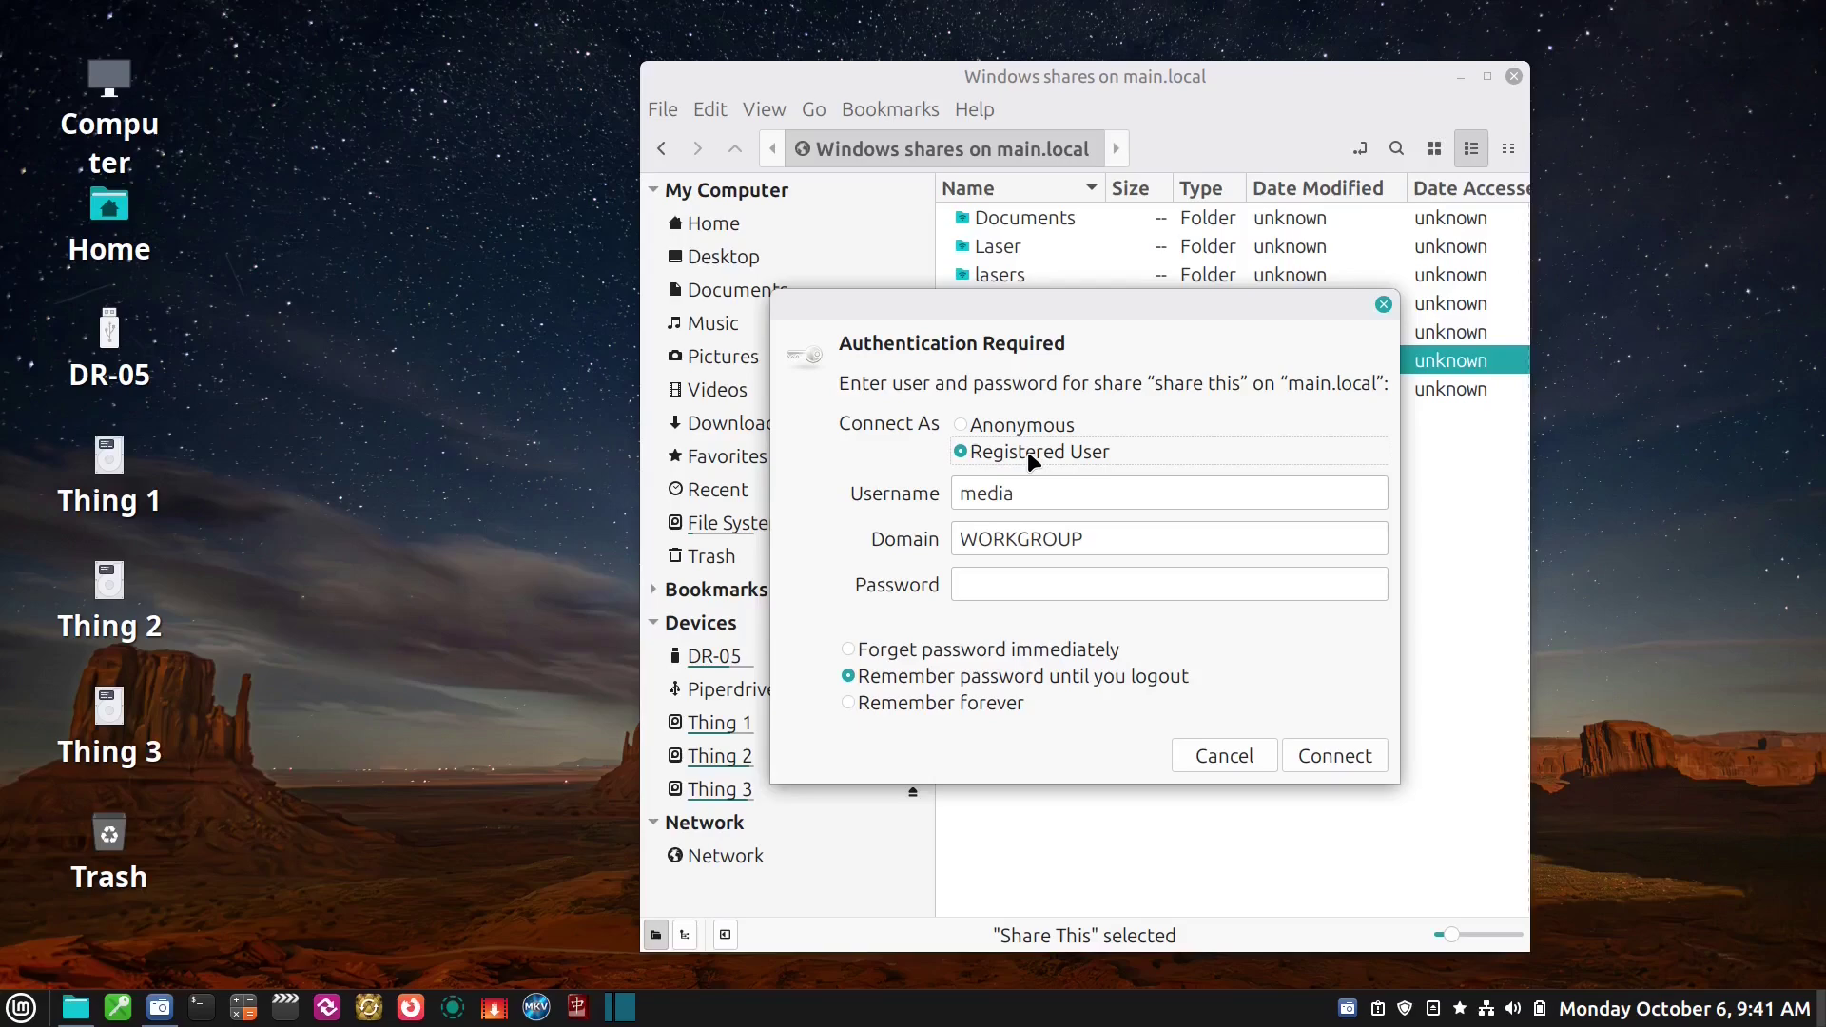
{"action": "key", "text": "Tab"}
{"action": "key", "text": "Tab"}
{"action": "key", "text": "Tab"}
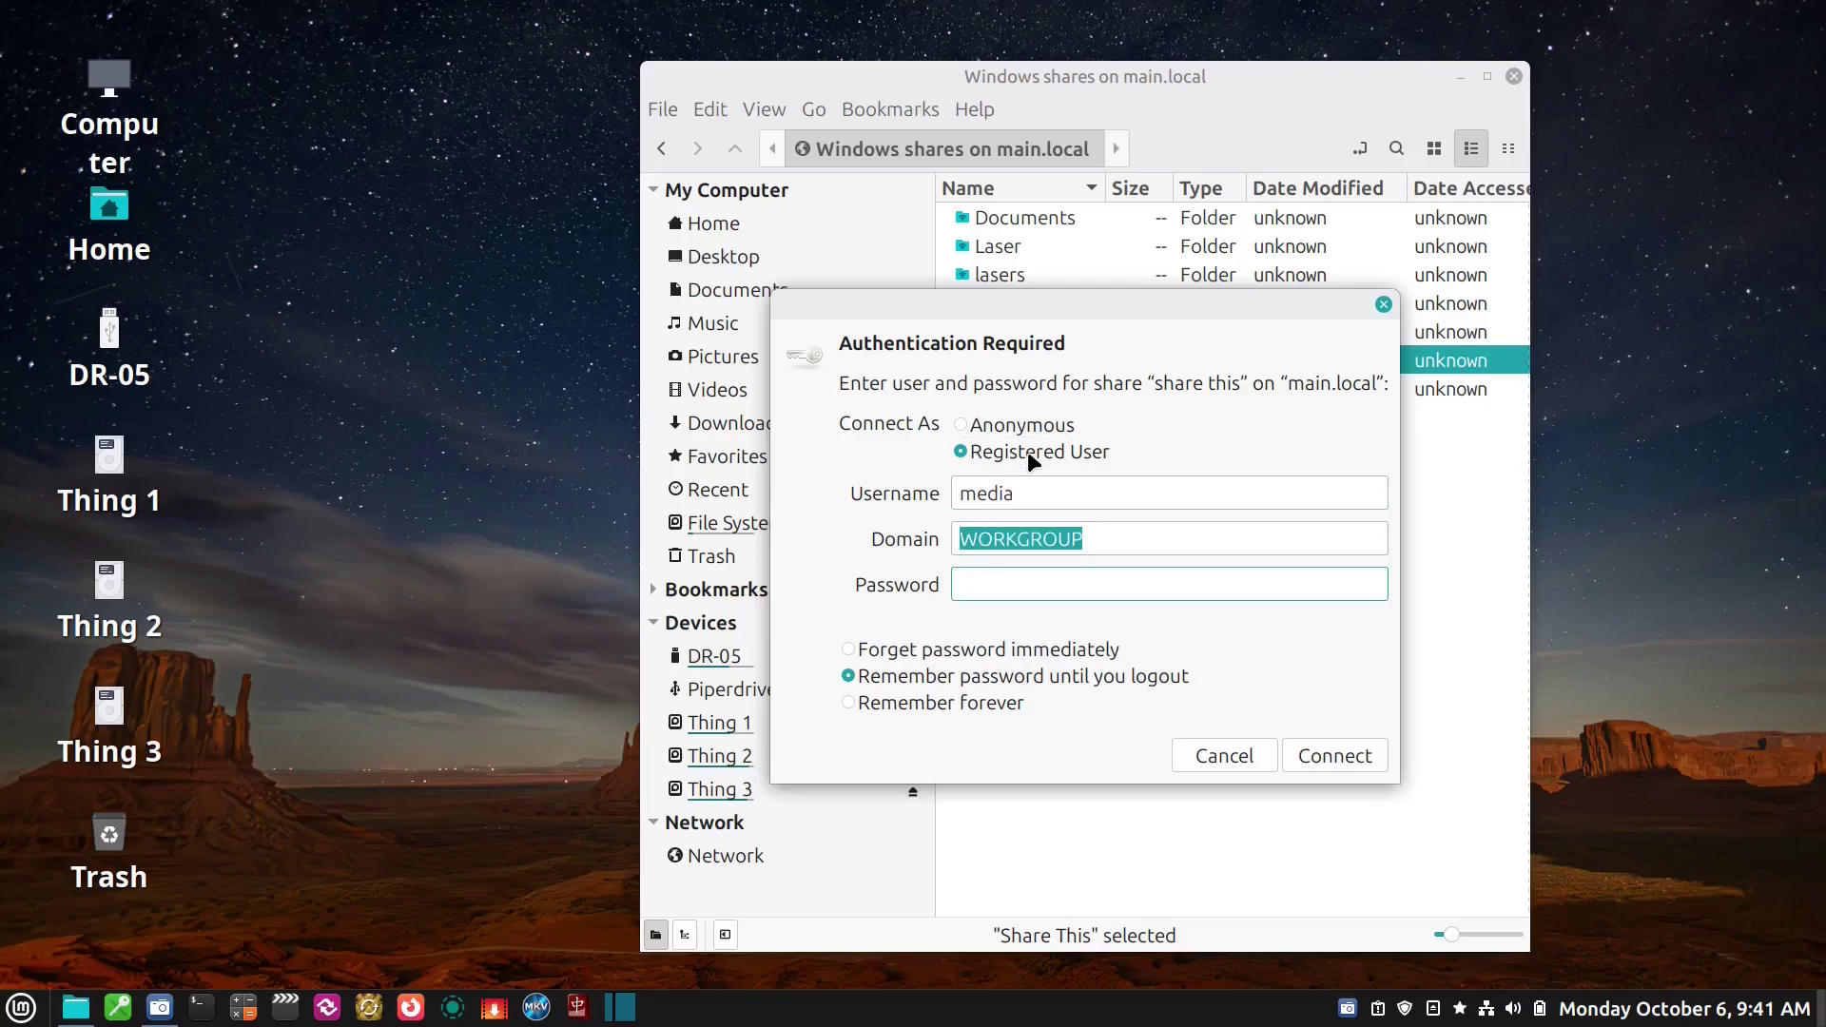
{"action": "type", "text": "•••••"}
{"action": "type", "text": "***"}
{"action": "left_click", "coordinate": [978, 698]}
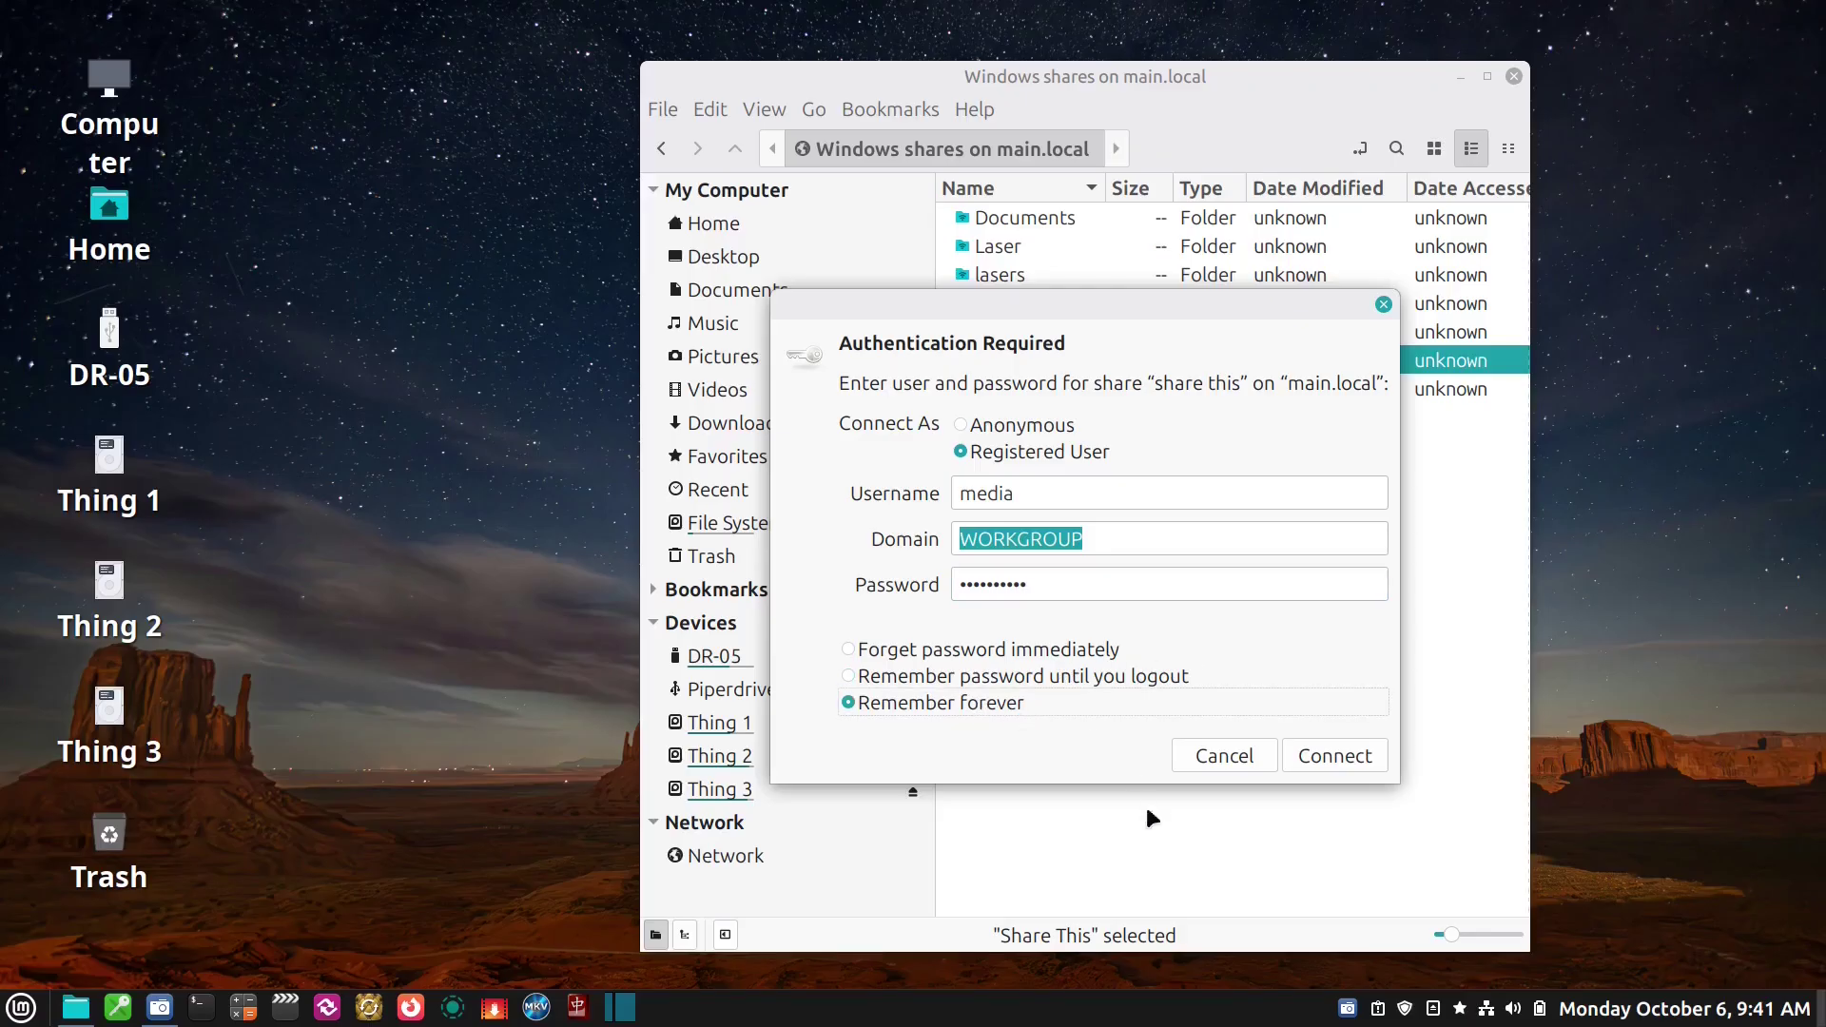
{"action": "left_click", "coordinate": [1336, 757]}
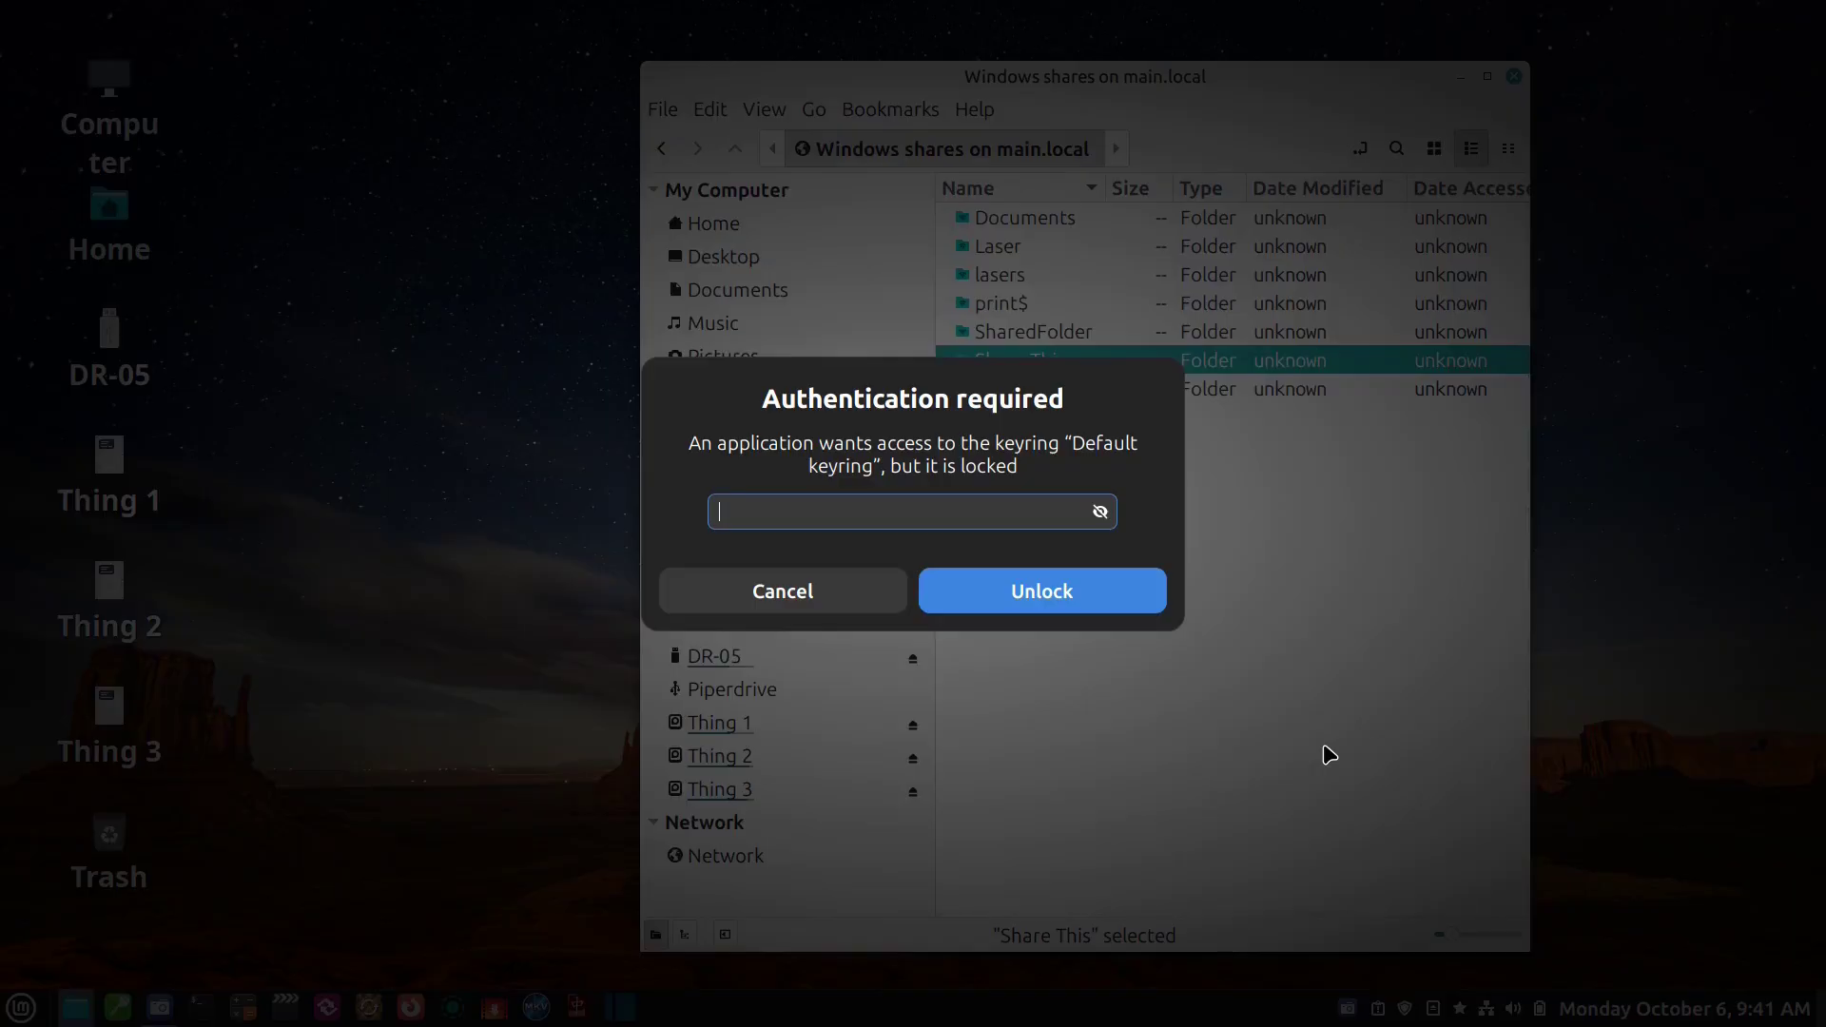
{"action": "type", "text": "******"}
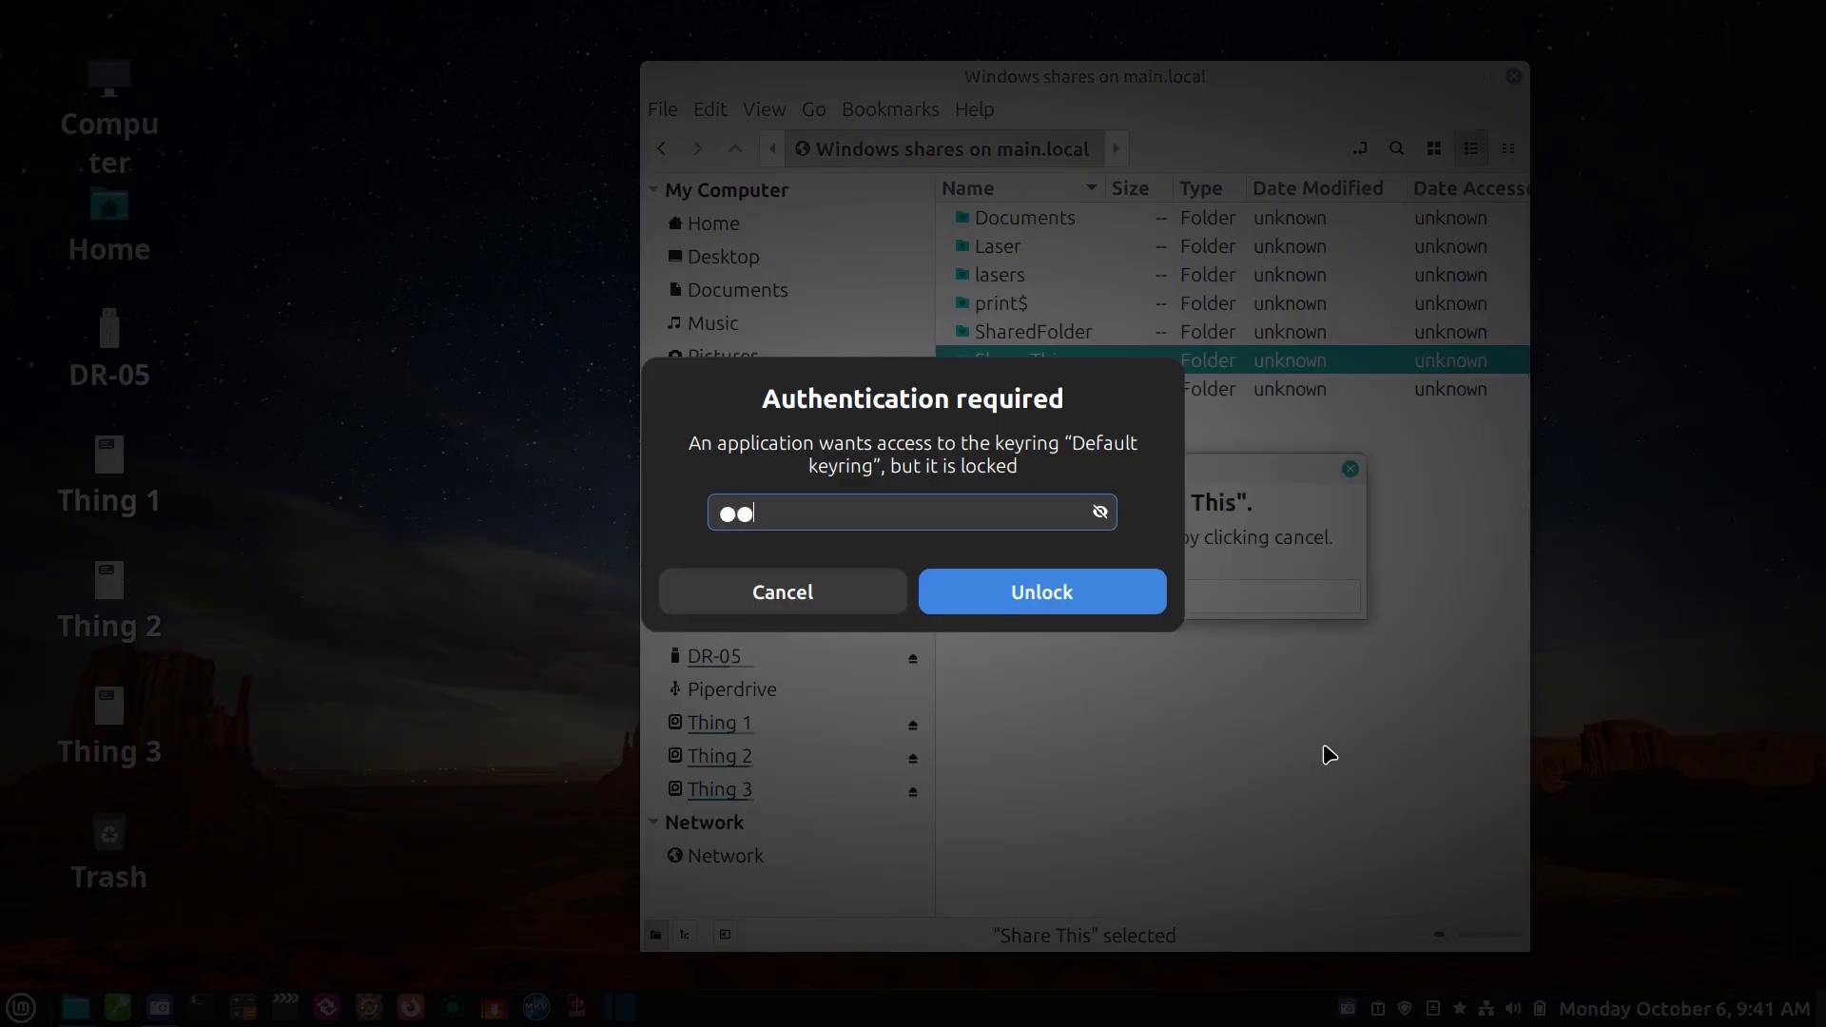
{"action": "type", "text": "****"}
{"action": "key", "text": "Return"}
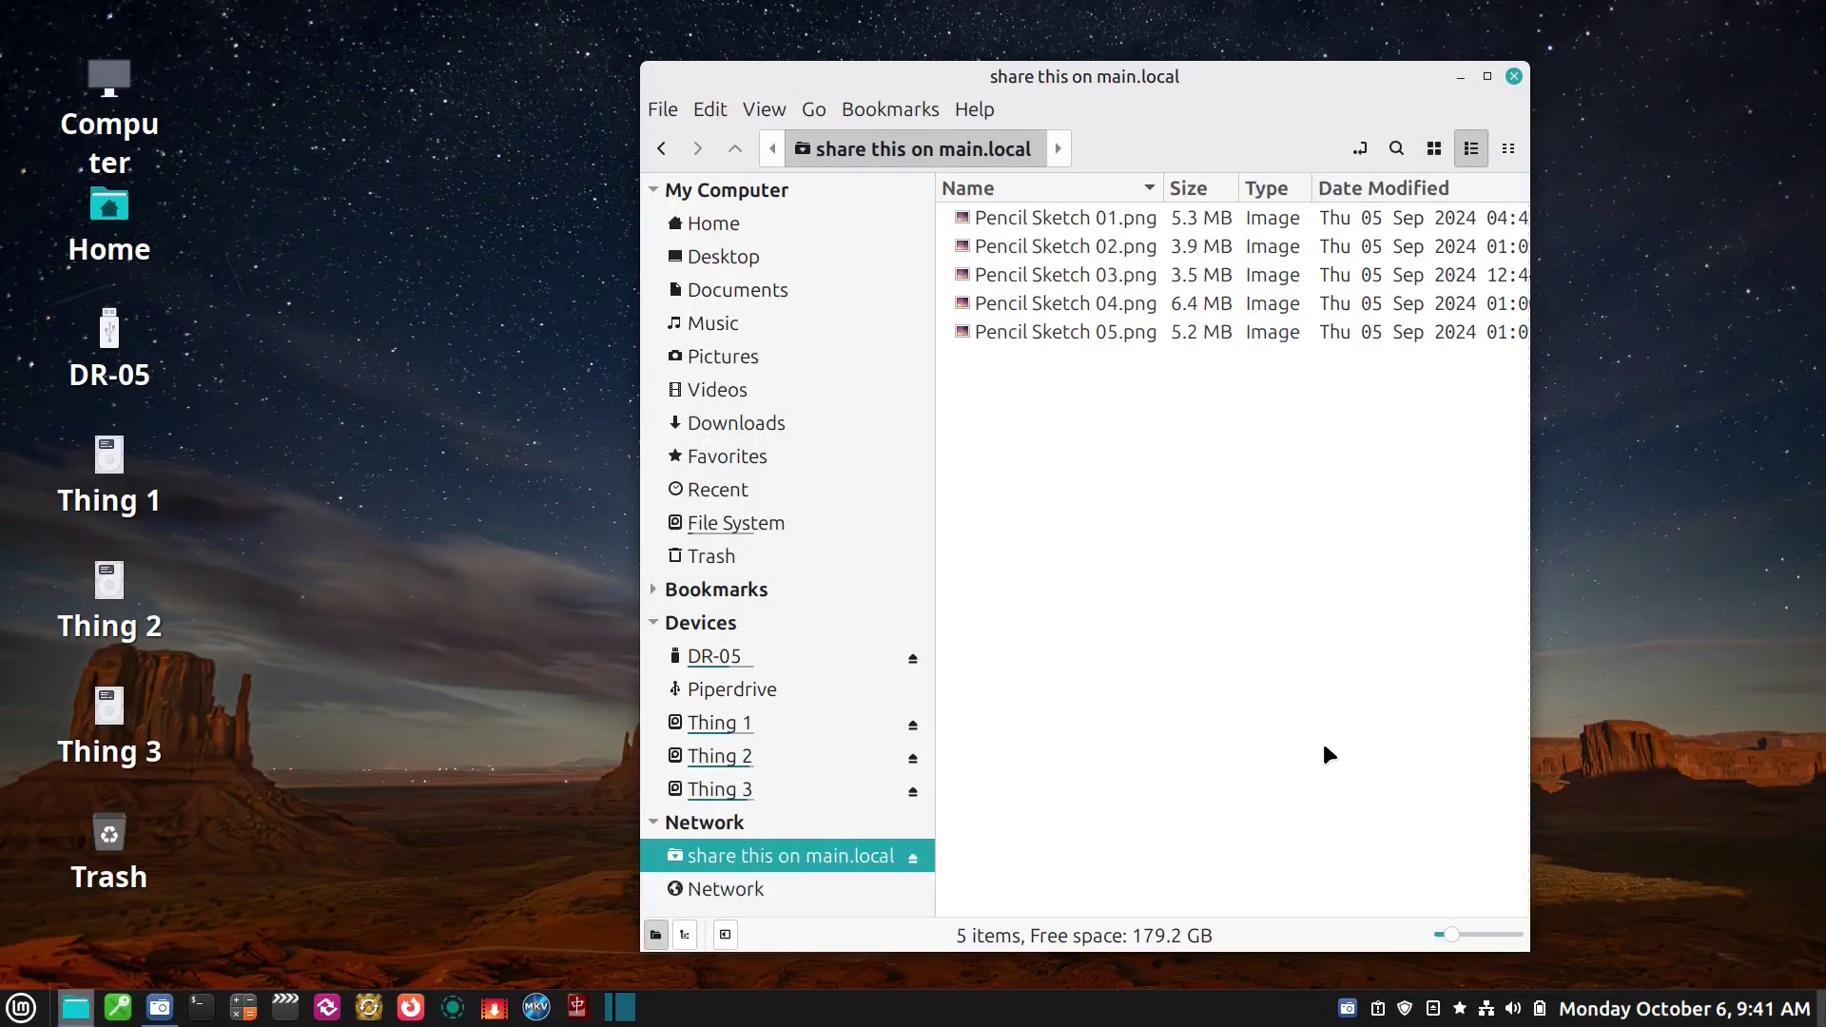
{"action": "double_click", "coordinate": [1097, 245]}
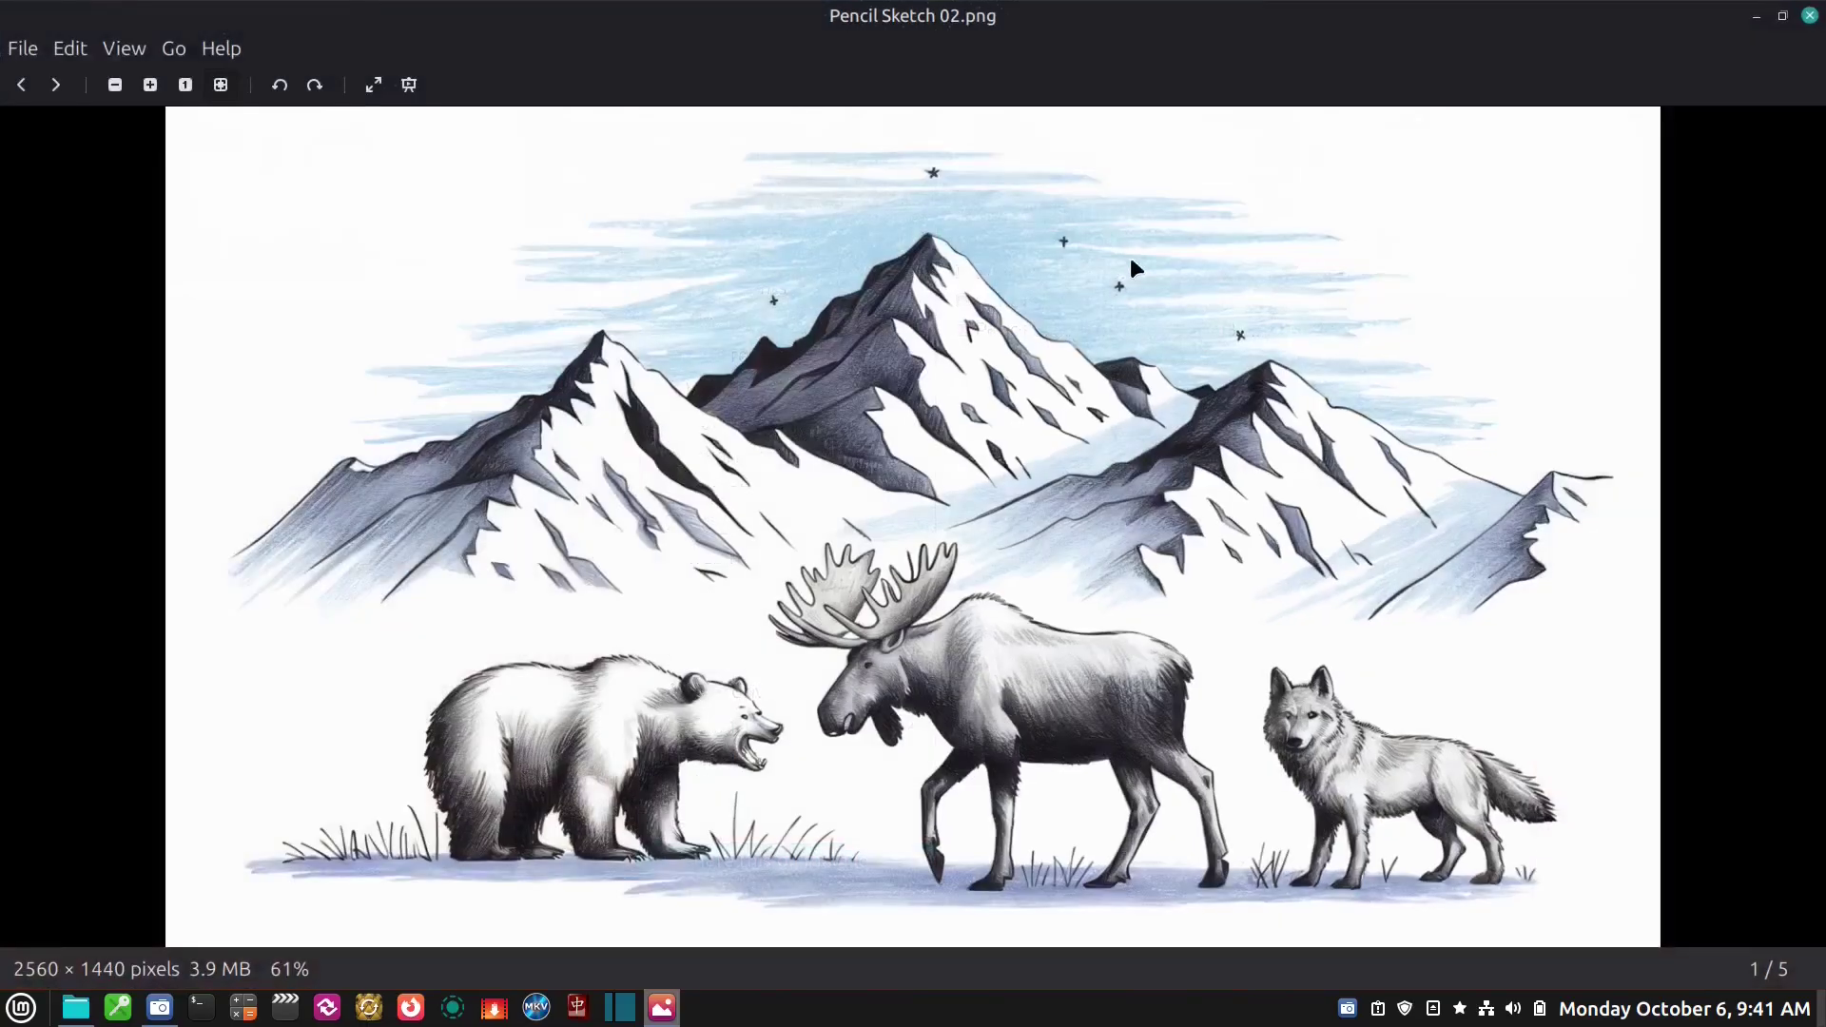
{"action": "left_click", "coordinate": [1811, 15]}
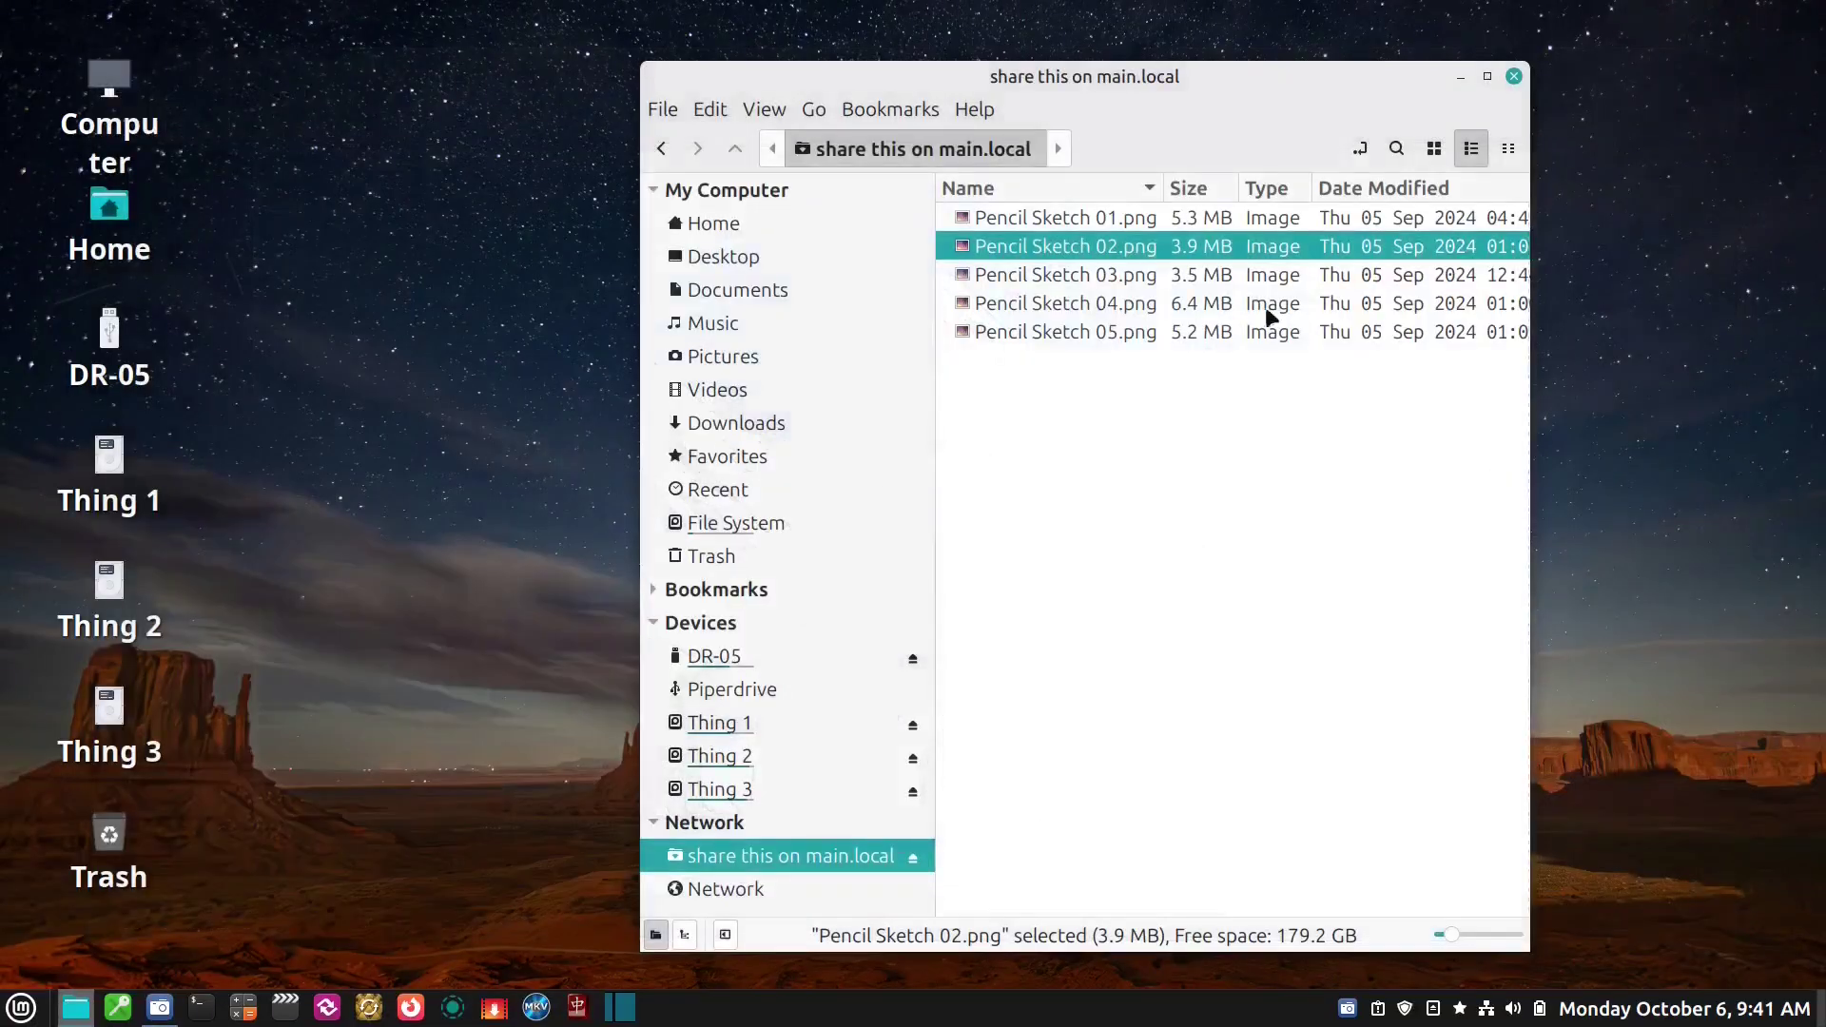
{"action": "double_click", "coordinate": [1076, 331]}
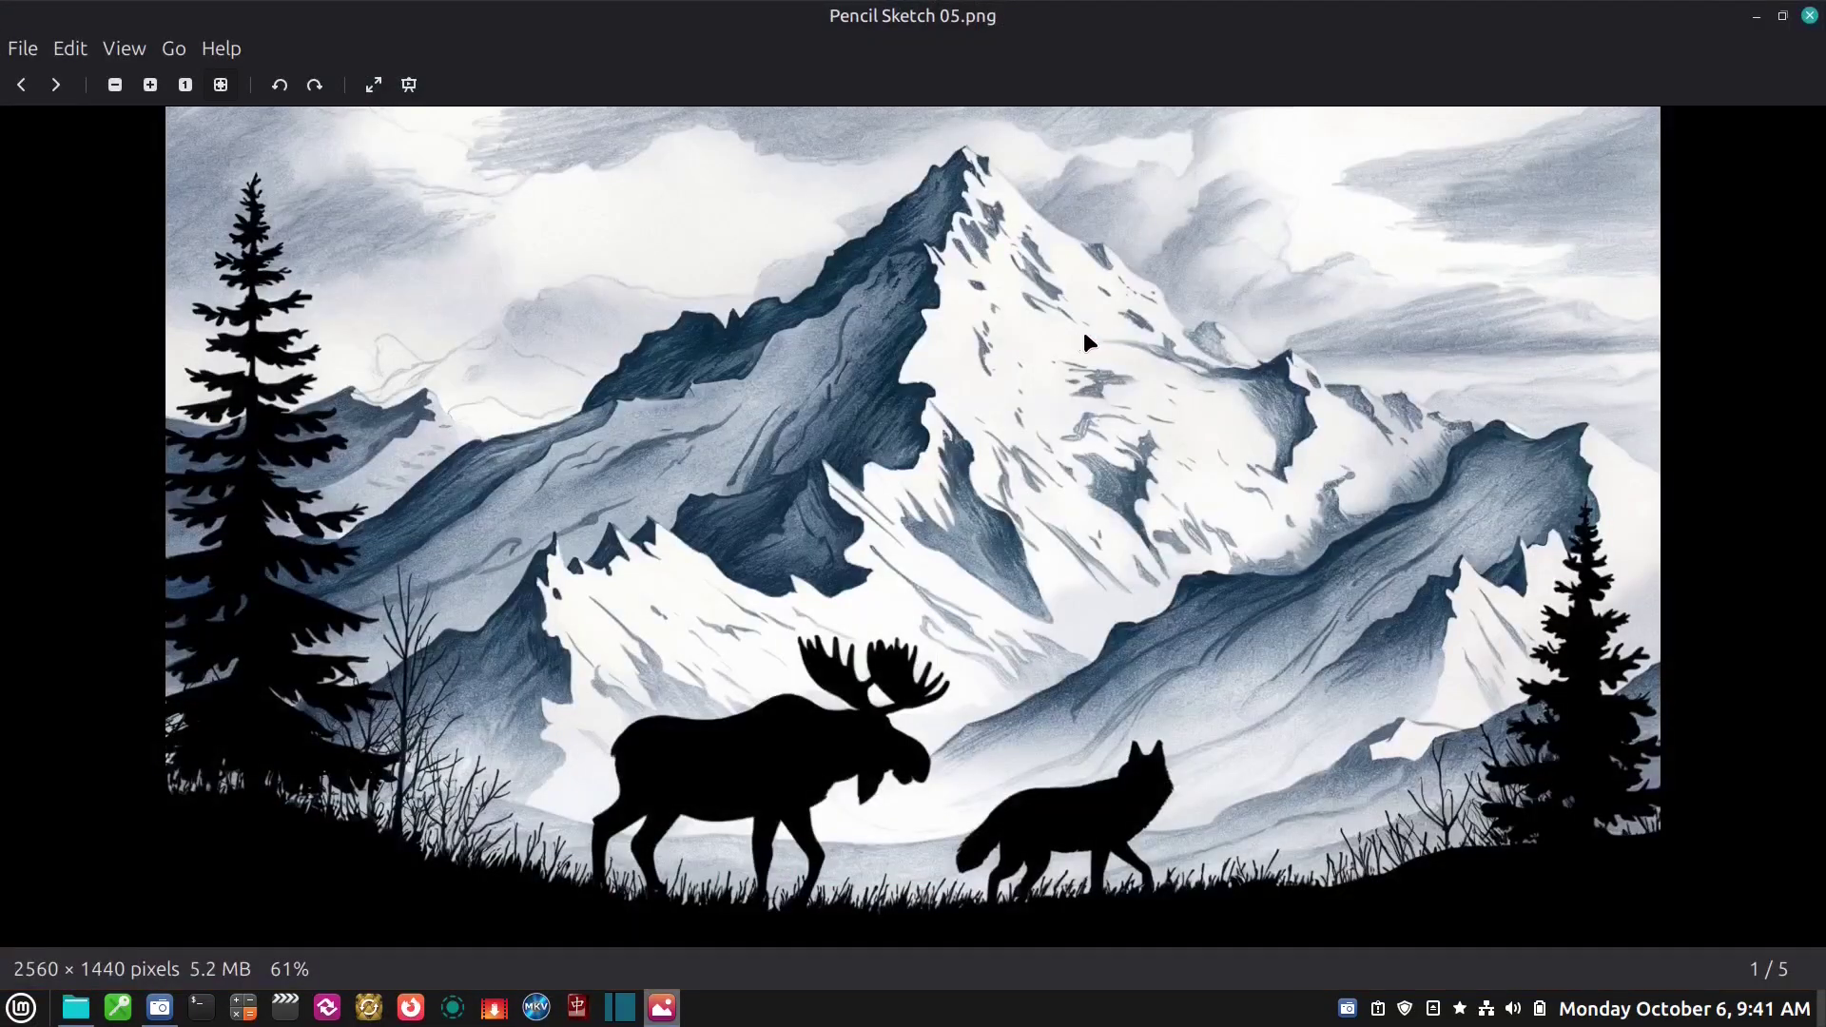
{"action": "left_click", "coordinate": [1810, 15]}
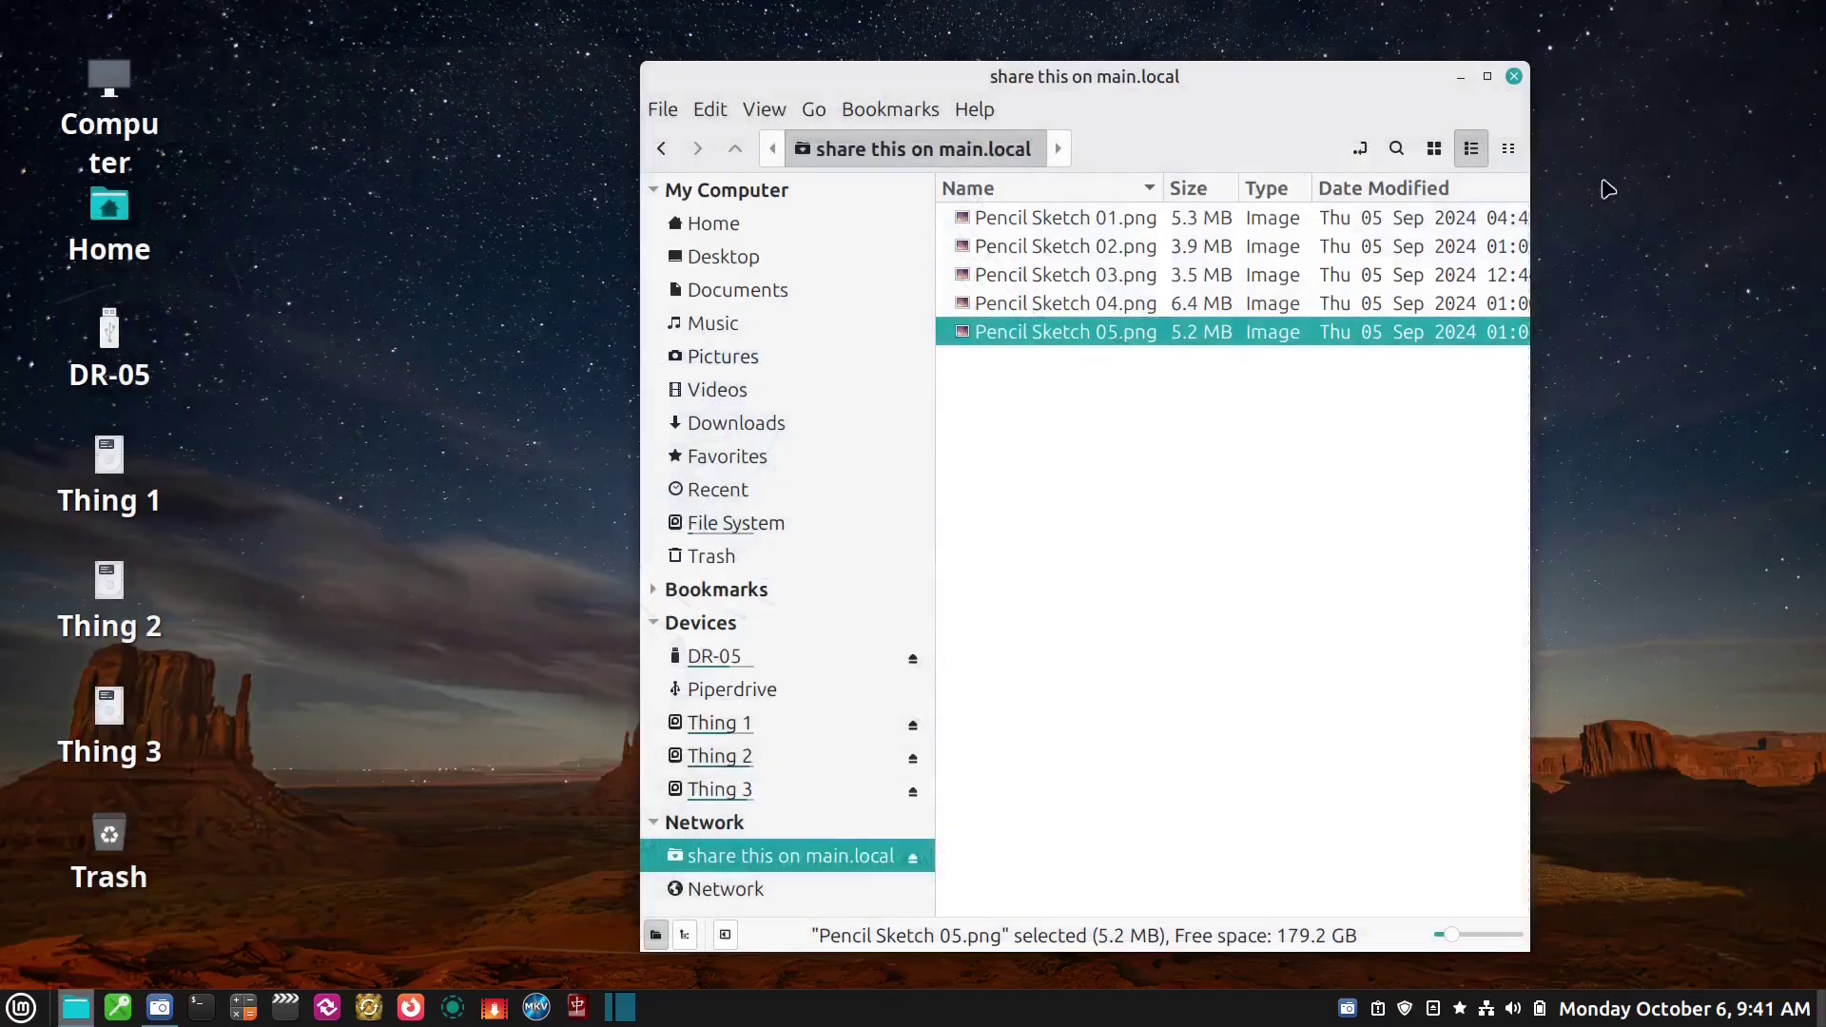
{"action": "left_click", "coordinate": [1257, 450]}
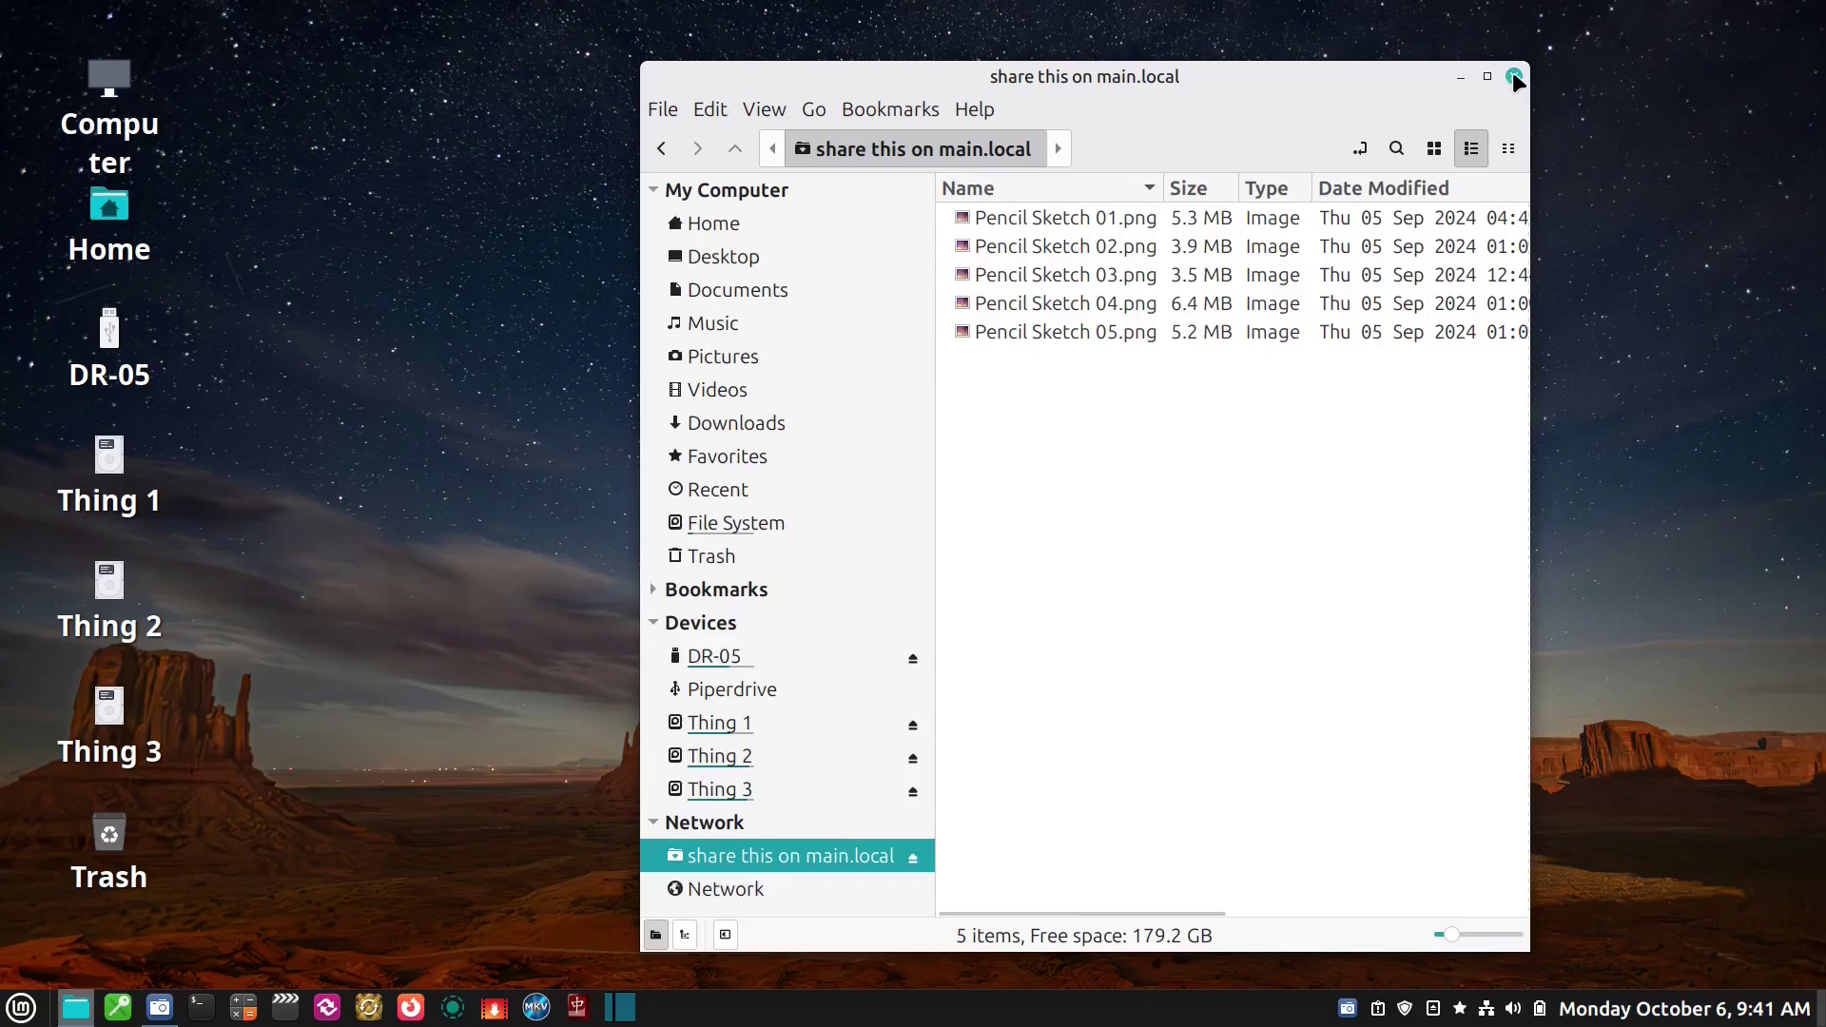
{"action": "left_click", "coordinate": [1514, 78]}
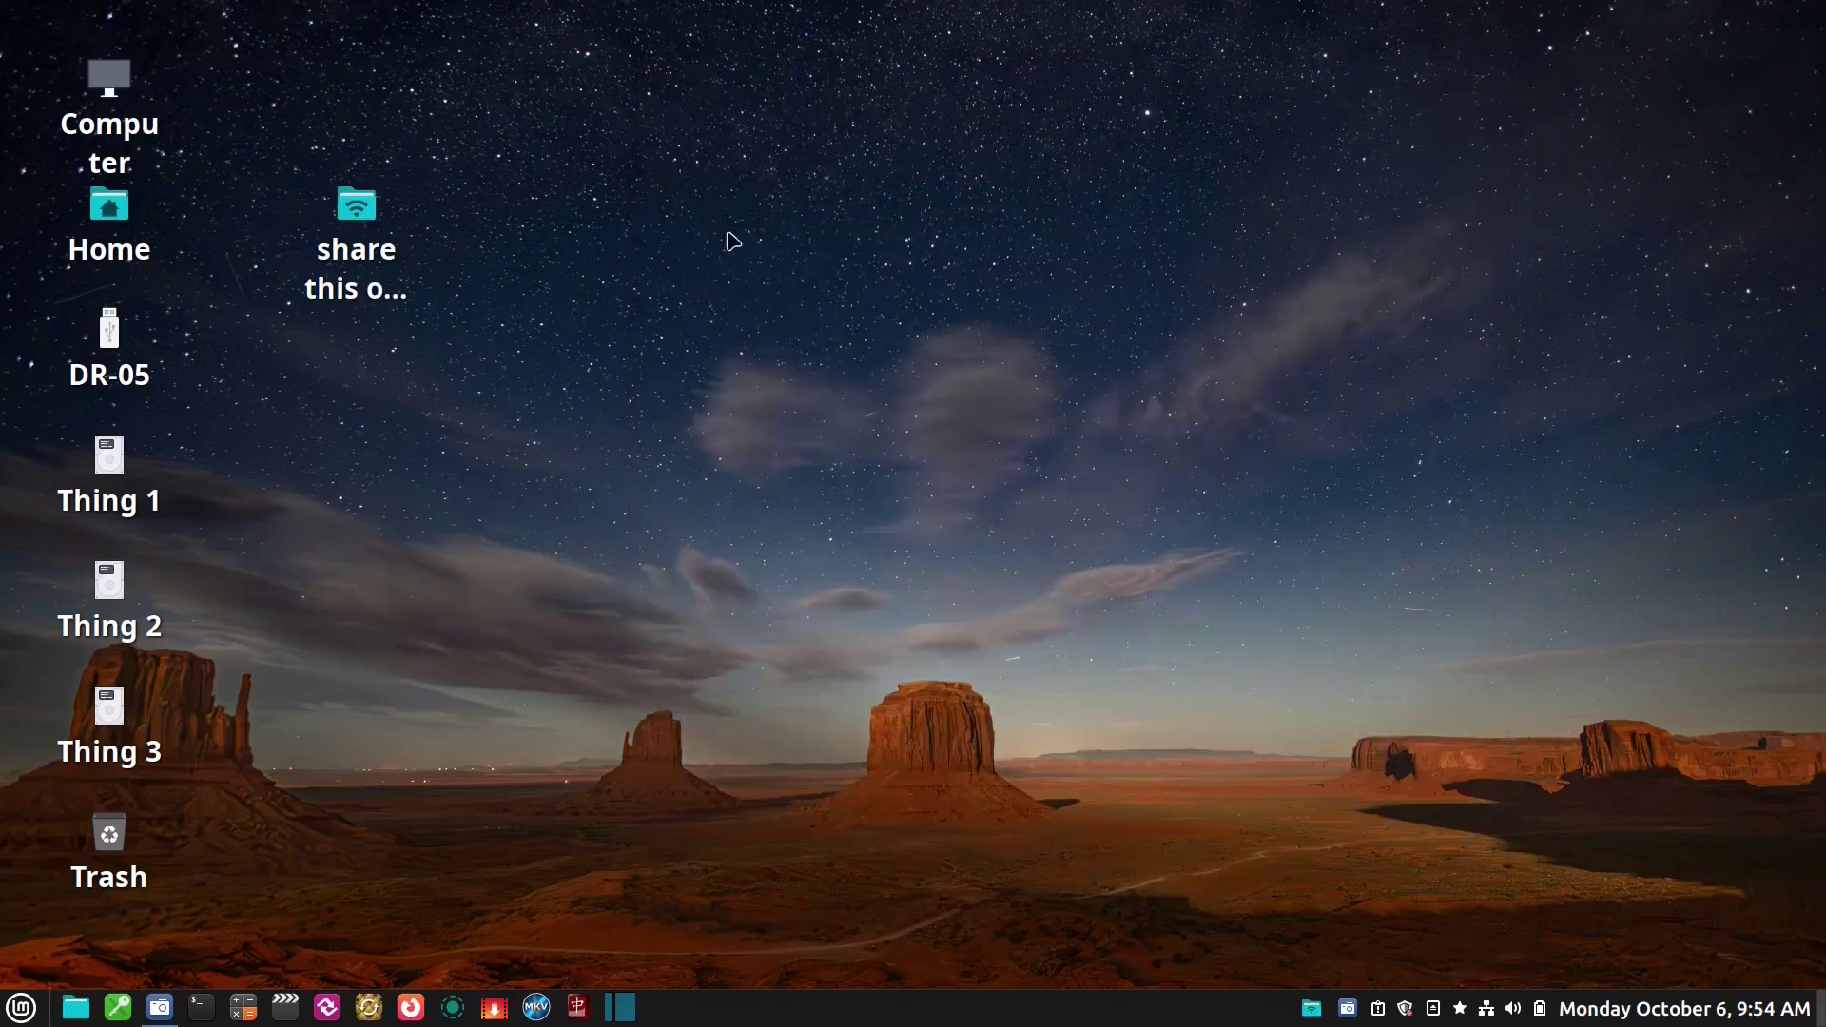
Drag the 'share this on main.local' icon to sit beside Computer on the desktop
{"action": "left_click_drag", "start_coordinate": [326, 240], "coordinate": [228, 83]}
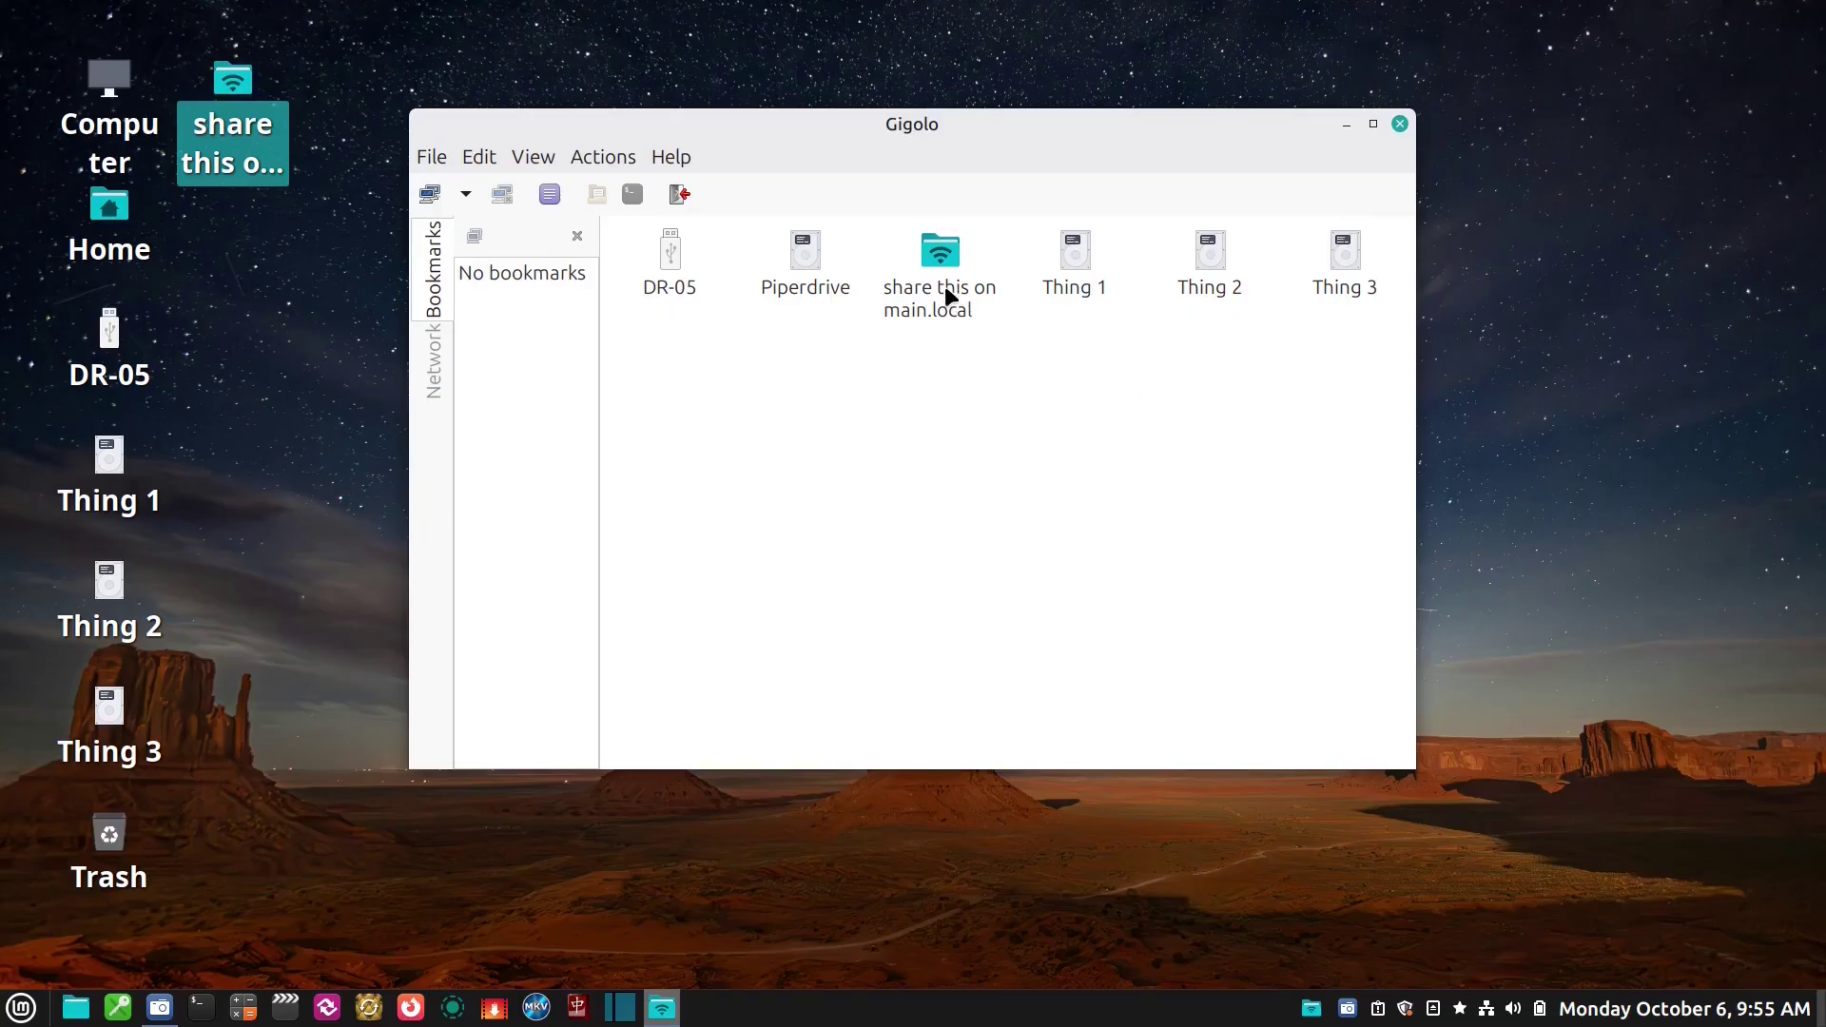
Open Create Bookmark for the 'share this on main.local' connection, a Windows Share on main.local
{"action": "left_click", "coordinate": [923, 269]}
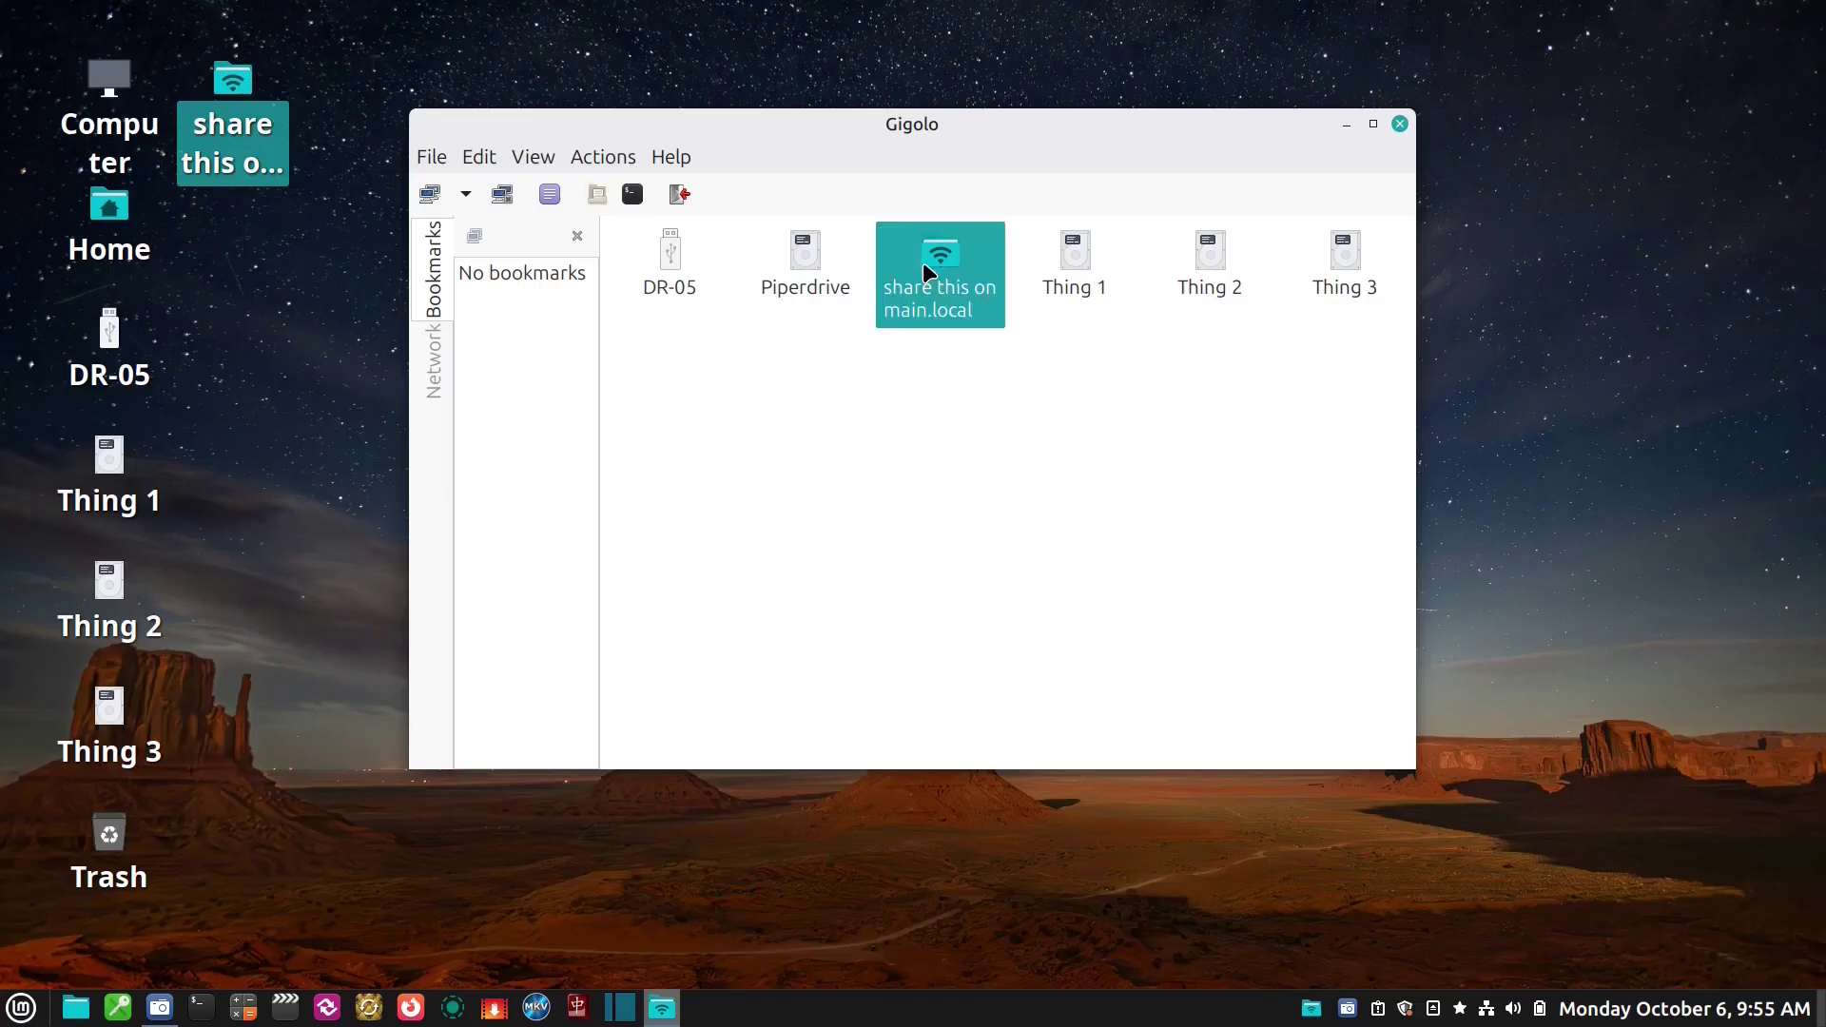
{"action": "right_click", "coordinate": [925, 272]}
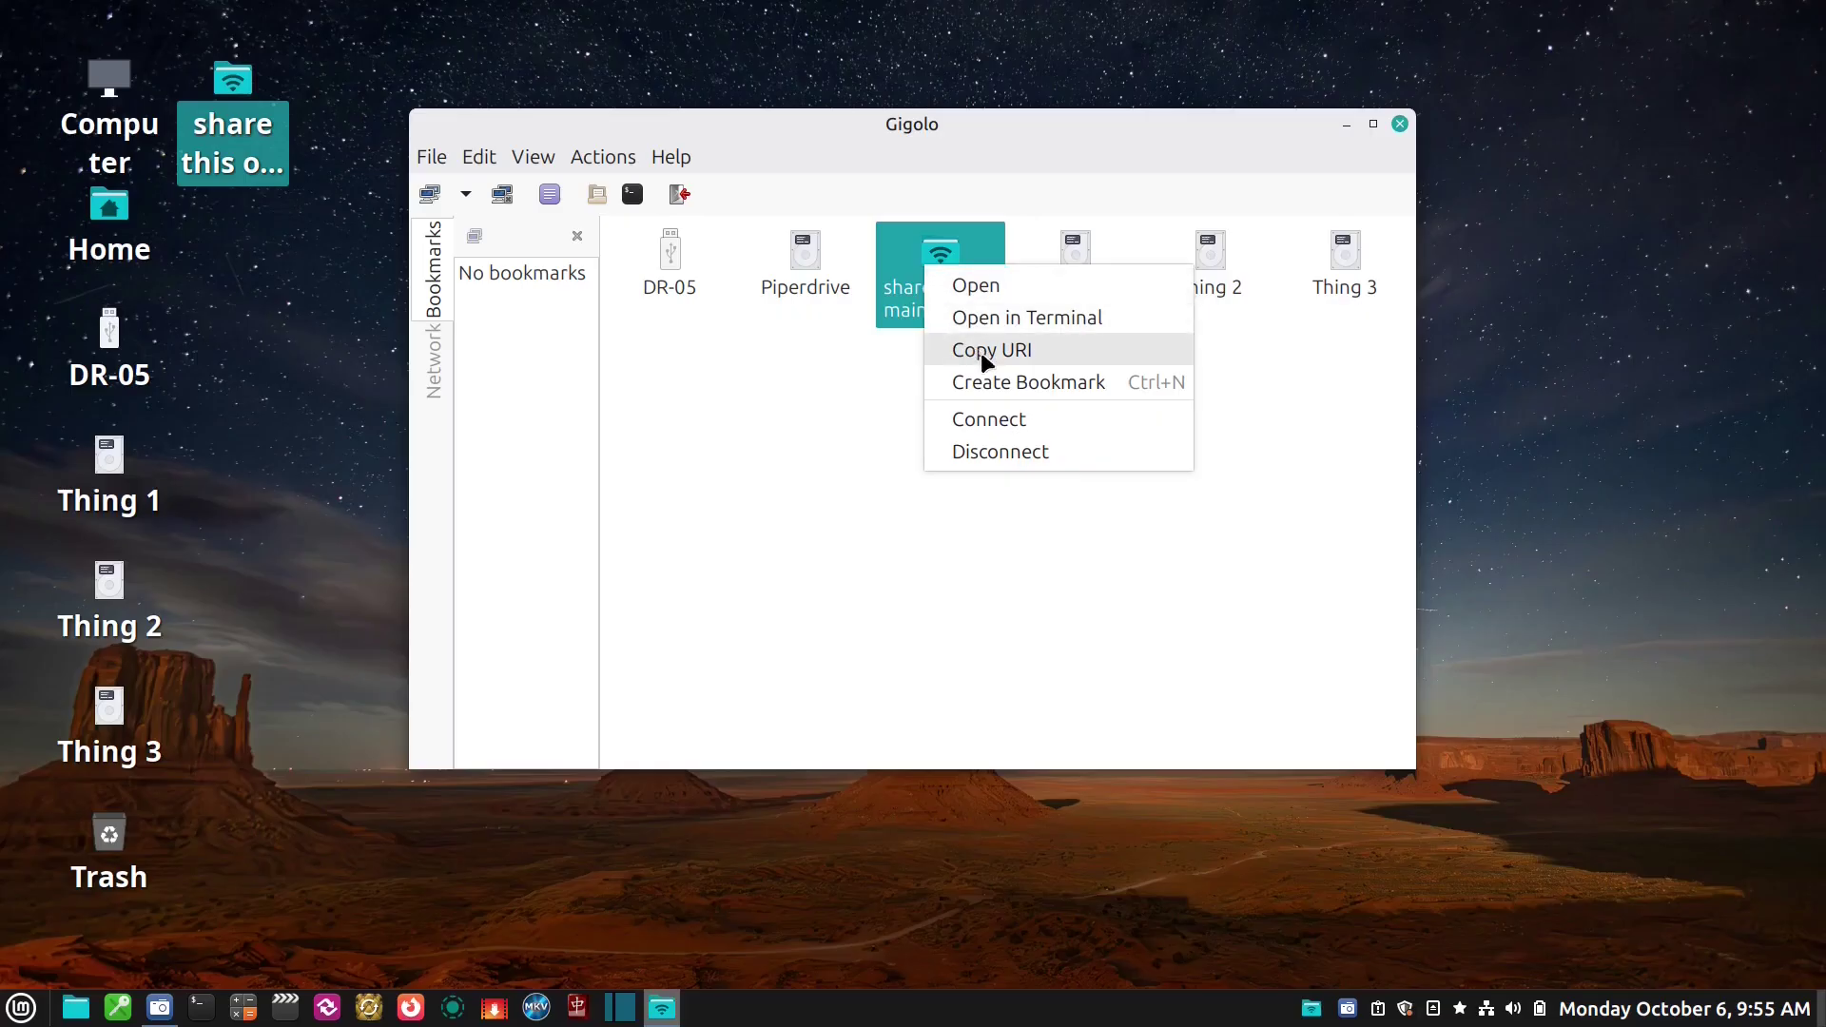
{"action": "left_click", "coordinate": [985, 380]}
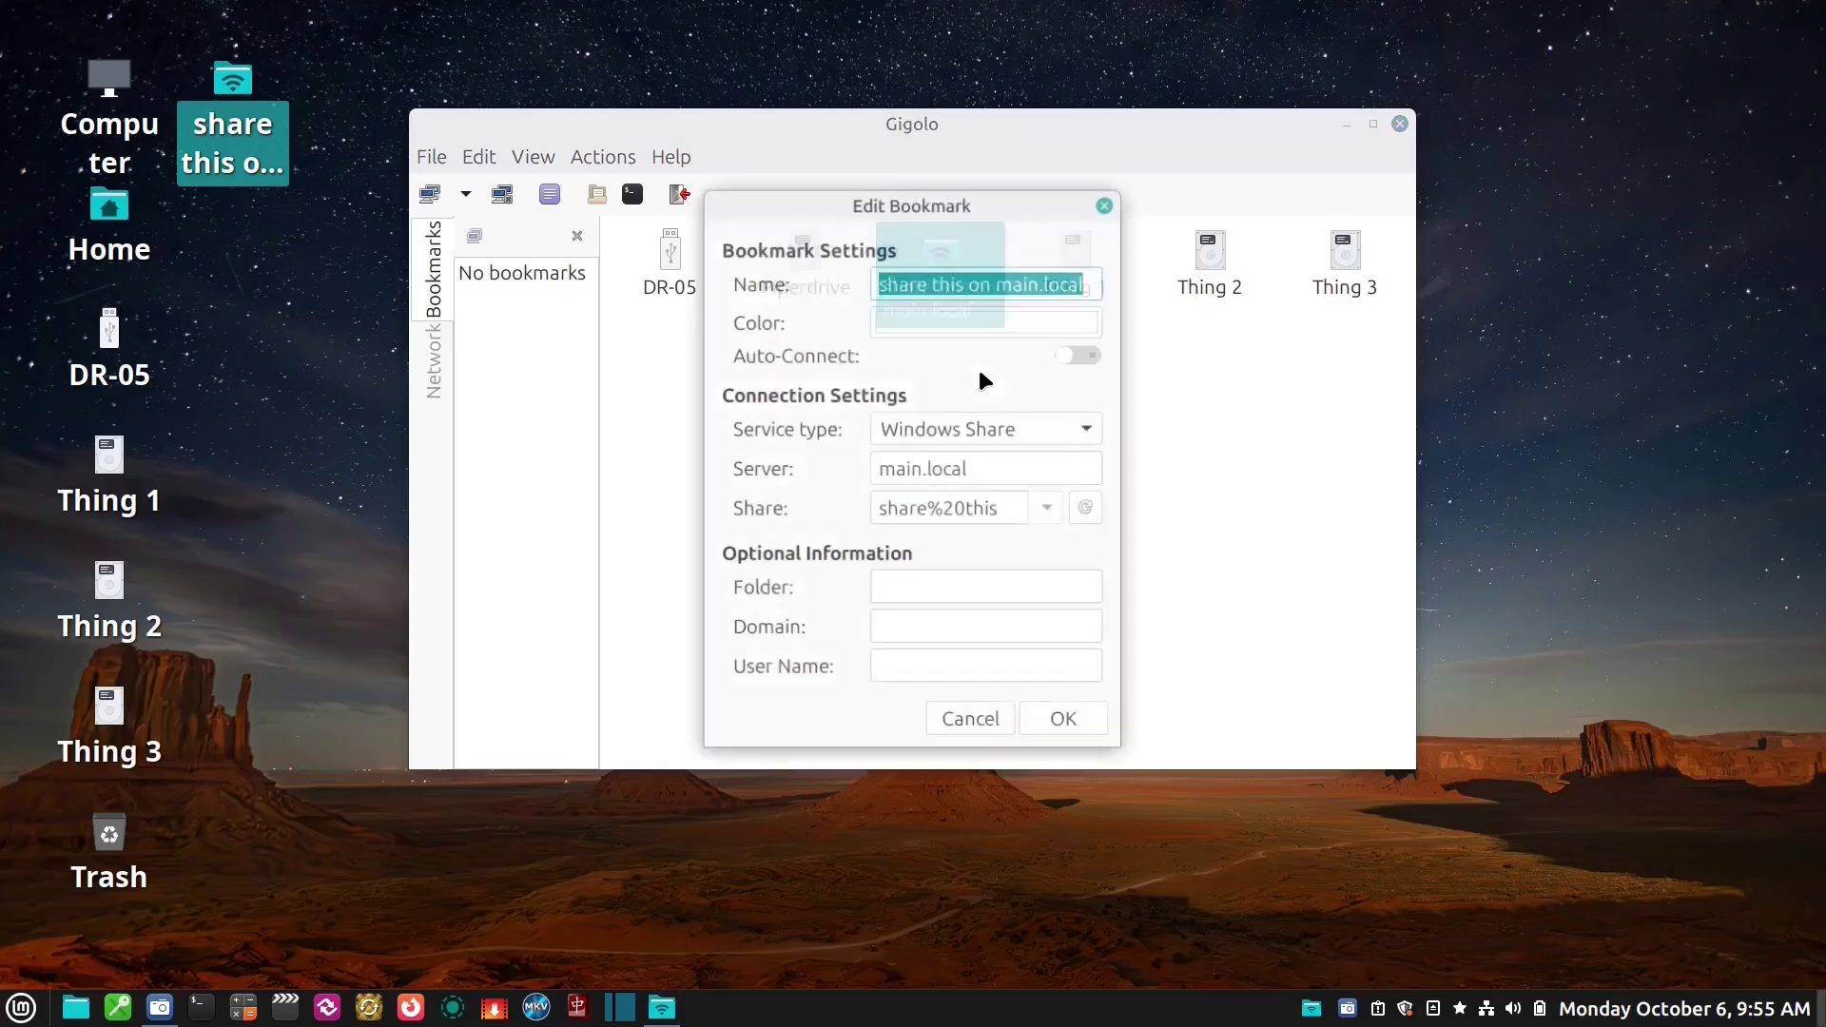